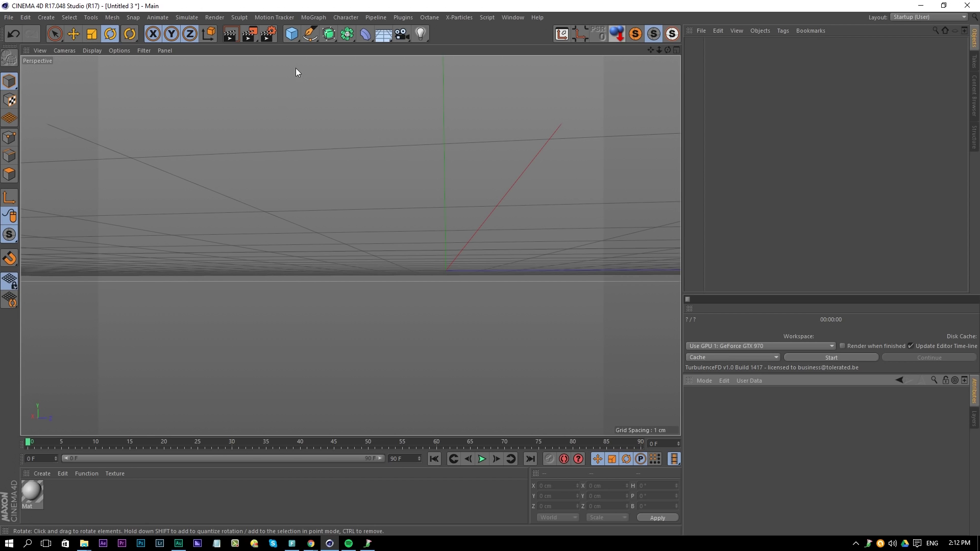
Step: Add a sphere primitive to the scene and set its radius to 6.35 cm
{"action": "left_click", "coordinate": [288, 39]}
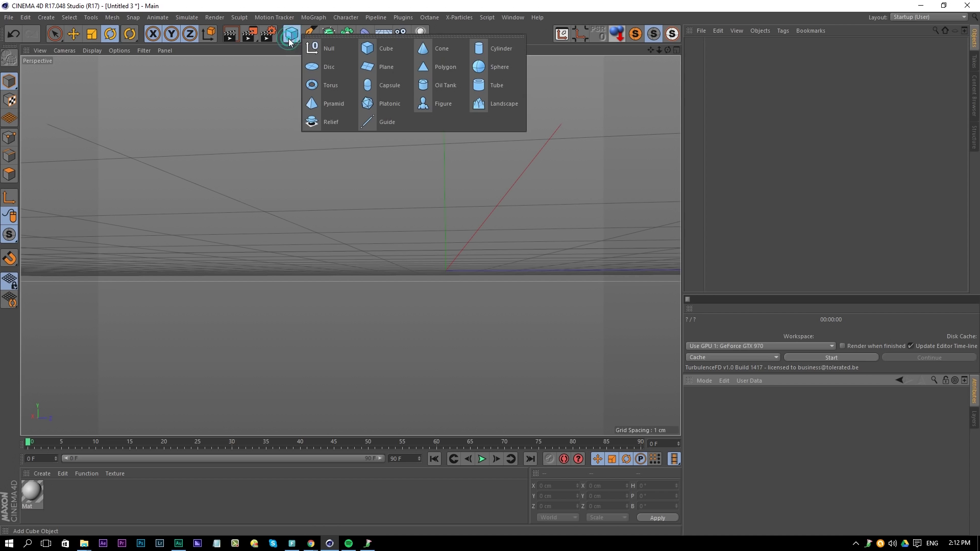
{"action": "left_click", "coordinate": [509, 60]}
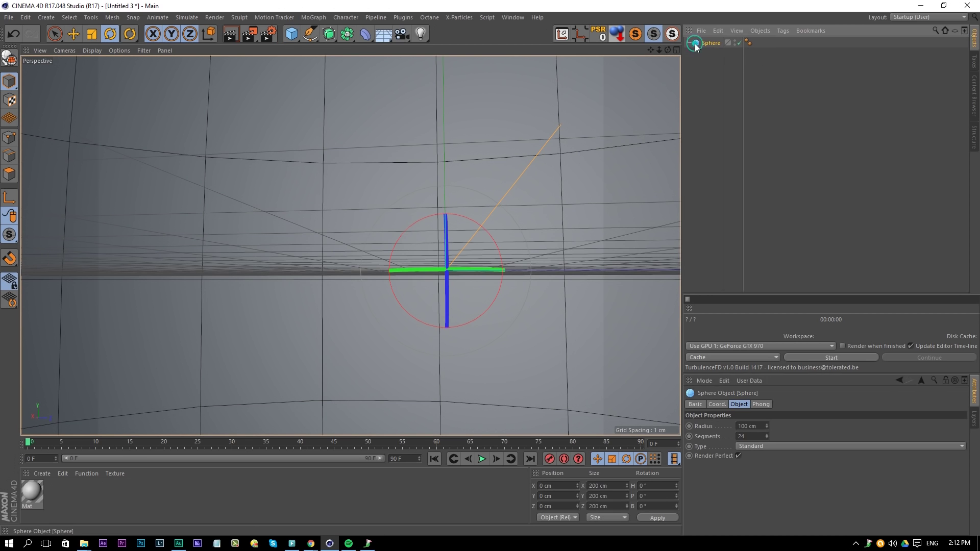
{"action": "left_click", "coordinate": [753, 426]}
{"action": "type", "text": "6.35"}
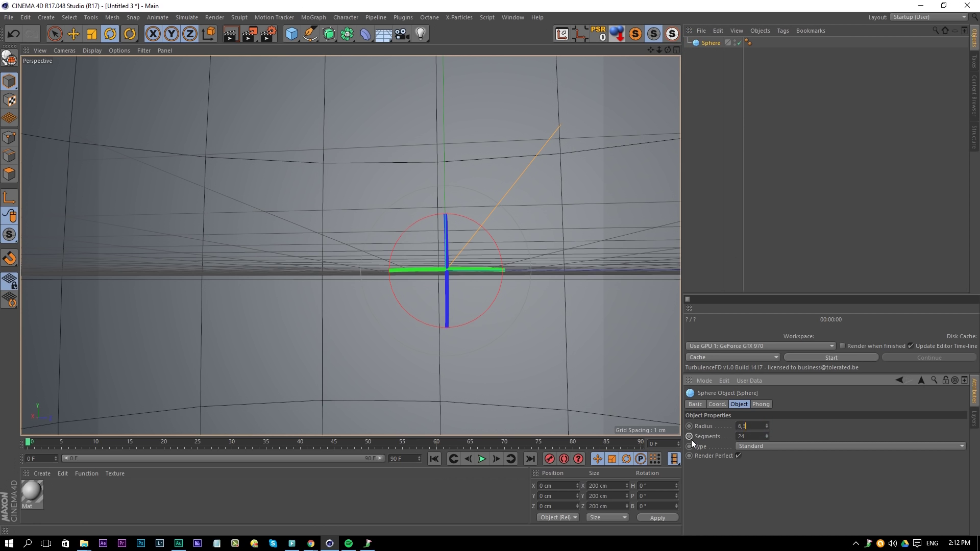
{"action": "key", "text": "Return"}
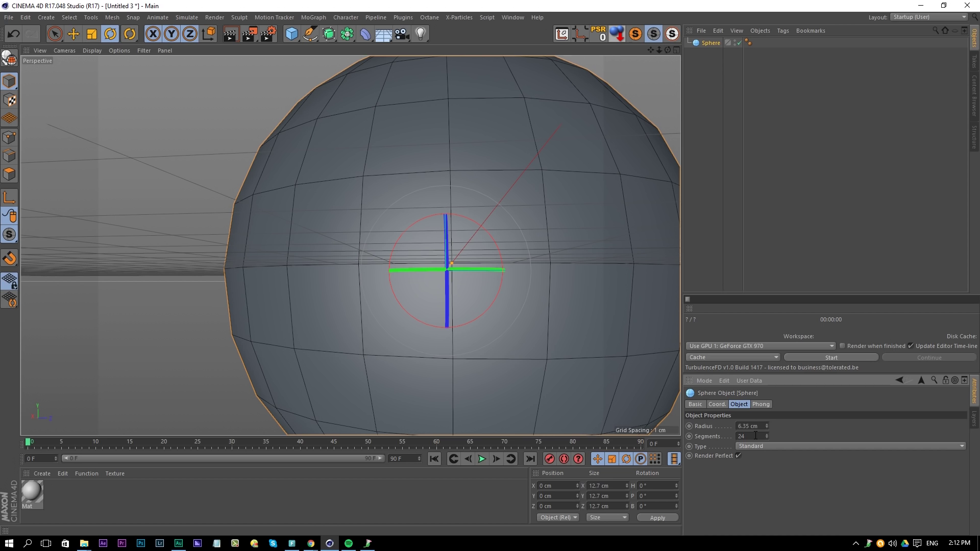
Step: Change the sphere's type to Hemisphere and set its segments to 120
{"action": "left_click", "coordinate": [762, 446]}
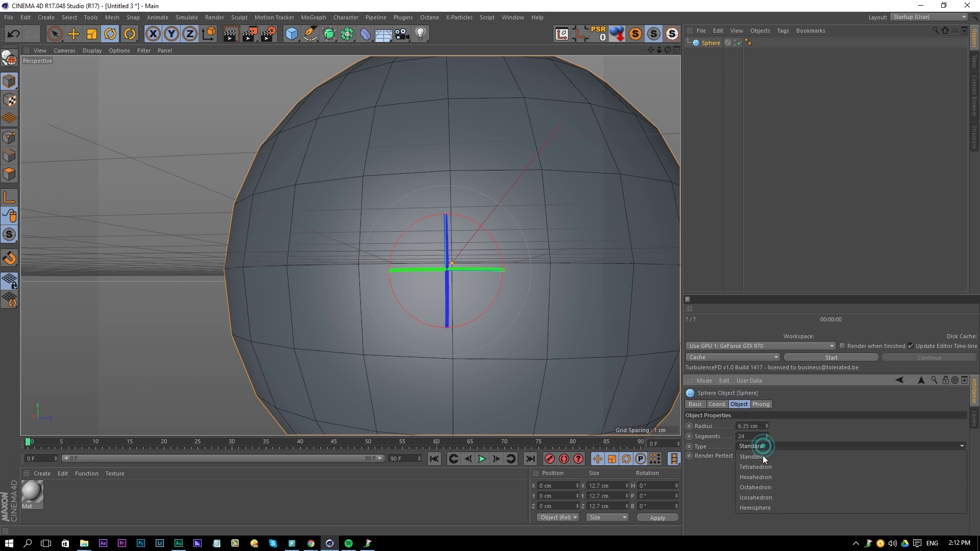
{"action": "left_click", "coordinate": [756, 507]}
{"action": "left_click", "coordinate": [749, 436]}
{"action": "type", "text": "120"}
{"action": "key", "text": "Return"}
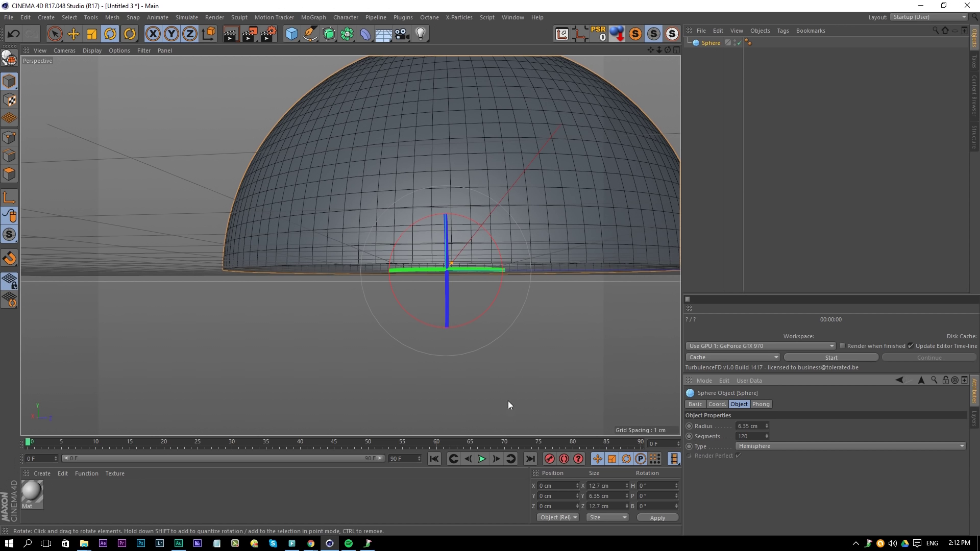
{"action": "left_click_drag", "start_coordinate": [473, 161], "coordinate": [476, 184], "text": "alt"}
{"action": "left_click_drag", "start_coordinate": [466, 227], "coordinate": [497, 283], "text": "alt"}
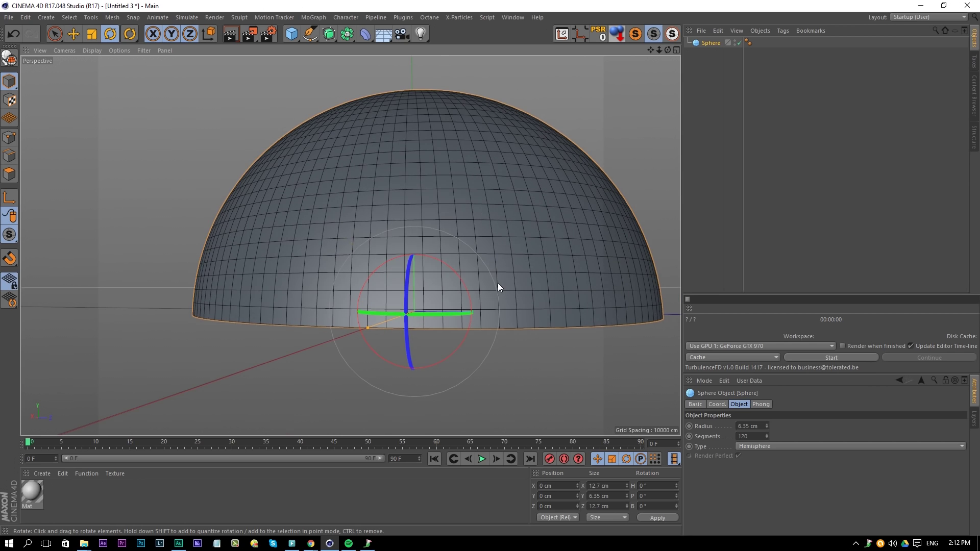
Step: Add a null object and name it Assets
{"action": "left_click", "coordinate": [295, 38]}
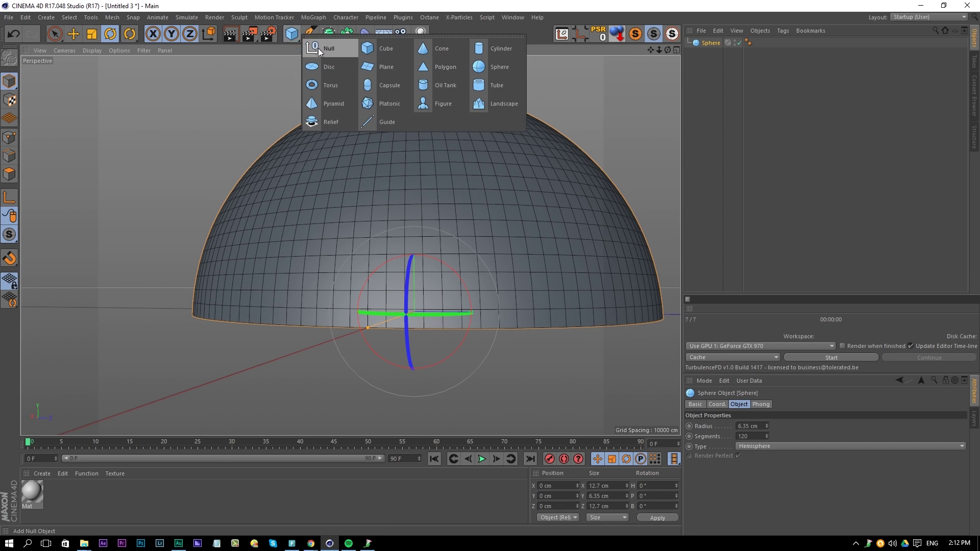
{"action": "left_click", "coordinate": [317, 47]}
{"action": "double_click", "coordinate": [708, 43]}
{"action": "type", "text": "Assets"}
{"action": "left_click", "coordinate": [708, 94]}
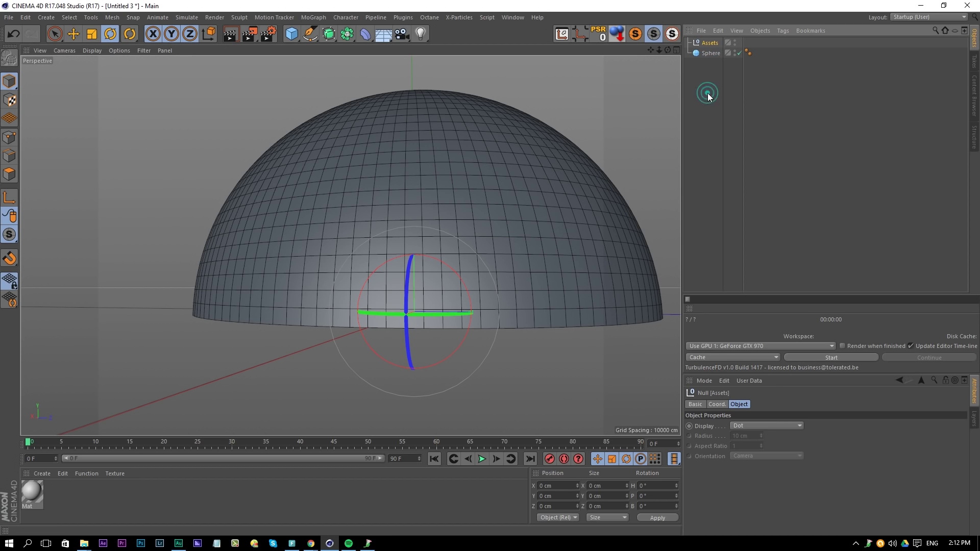
Step: Place a copy of the hemisphere inside the Assets null and hide the null in both the editor and the renderer
{"action": "left_click", "coordinate": [704, 53]}
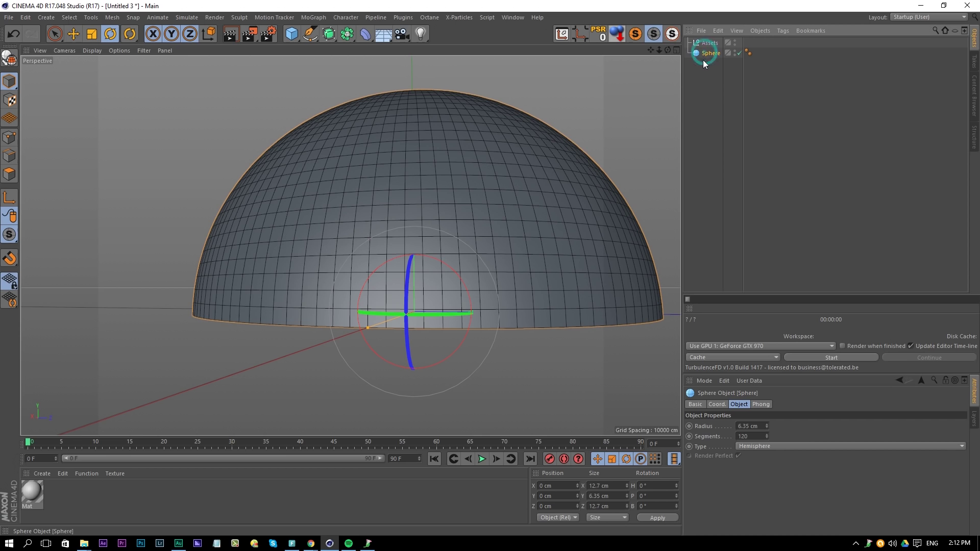
{"action": "mouse_move", "coordinate": [713, 53]}
{"action": "left_mouse_down", "text": "ctrl"}
{"action": "mouse_move", "coordinate": [711, 82]}
{"action": "mouse_move", "coordinate": [709, 42]}
{"action": "left_mouse_up", "text": "ctrl"}
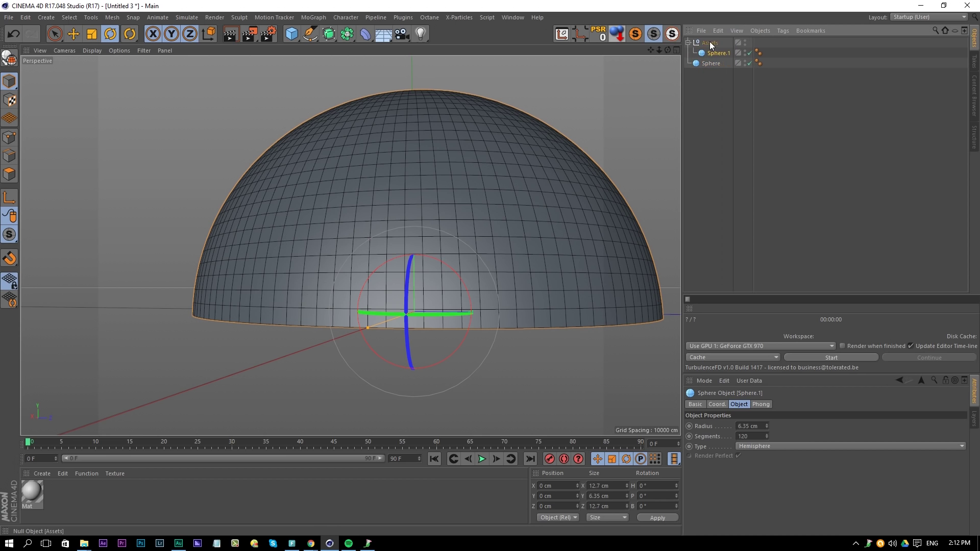
{"action": "left_click", "coordinate": [688, 42]}
{"action": "left_click", "coordinate": [708, 43]}
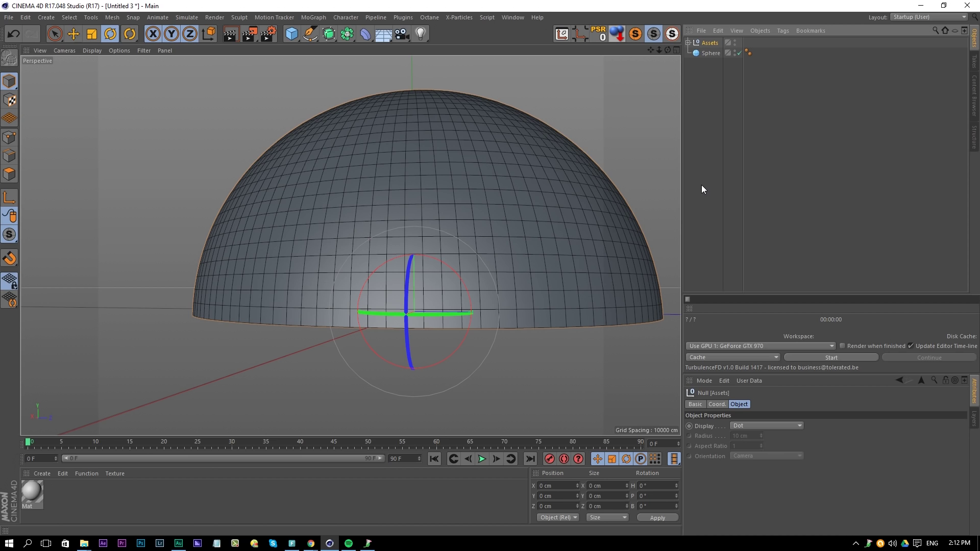
{"action": "left_click", "coordinate": [734, 43]}
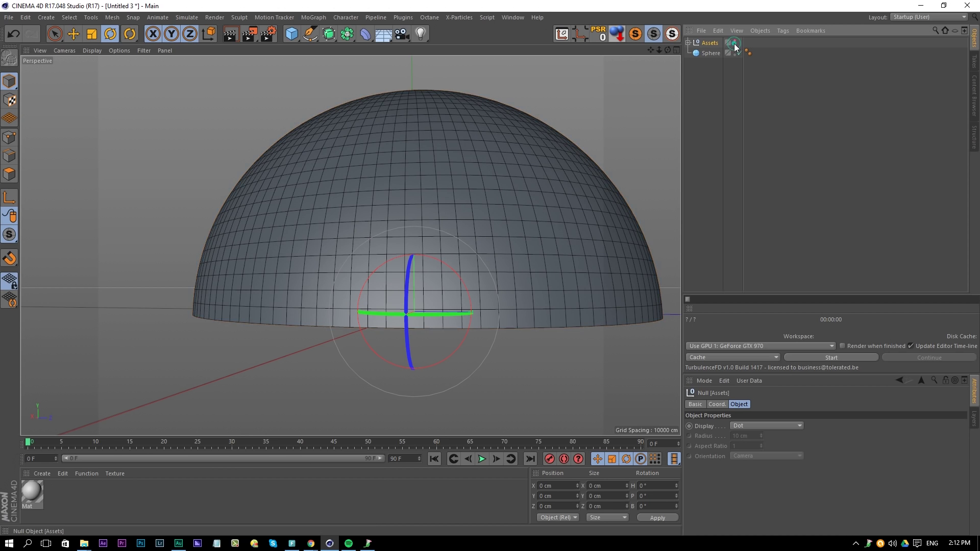
{"action": "left_click", "coordinate": [734, 44]}
{"action": "left_click", "coordinate": [734, 43]}
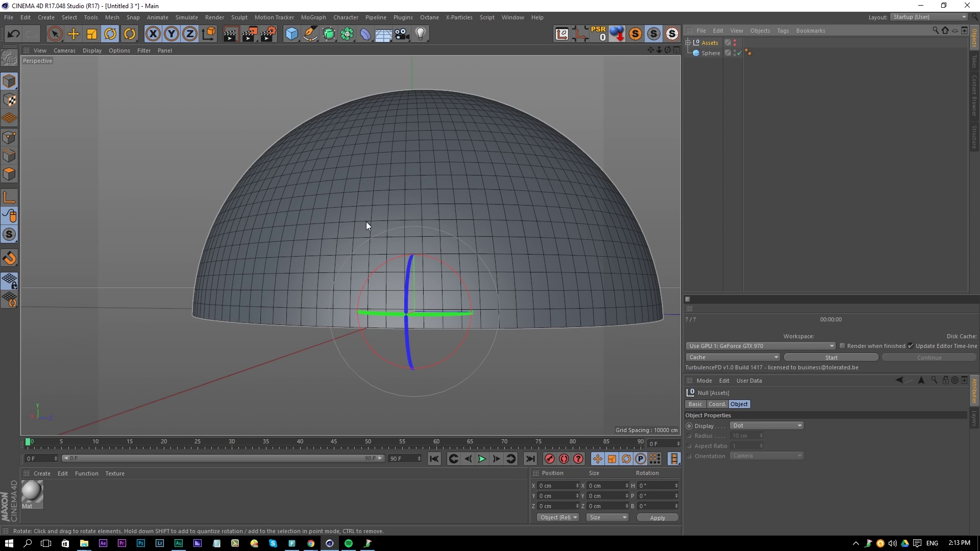
Step: Rename the remaining hemisphere Red Cap and convert it to an editable polygon object
{"action": "double_click", "coordinate": [712, 53]}
{"action": "type", "text": "Red"}
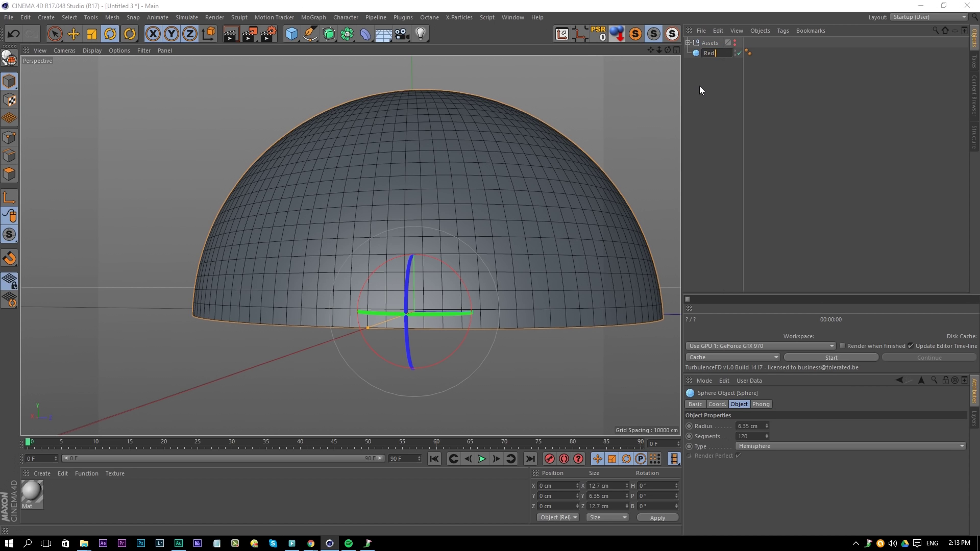
{"action": "type", "text": " Cap"}
{"action": "key", "text": "Return"}
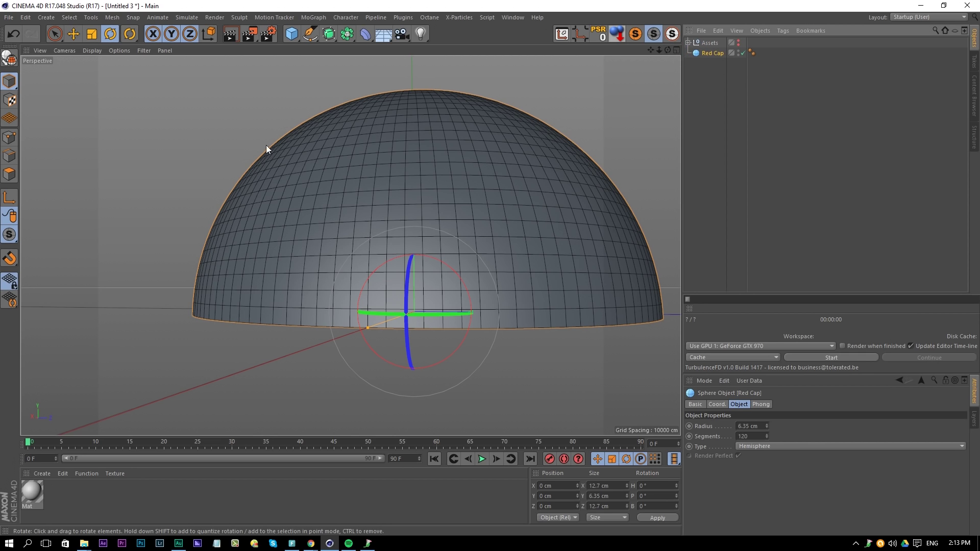
{"action": "key", "text": "c"}
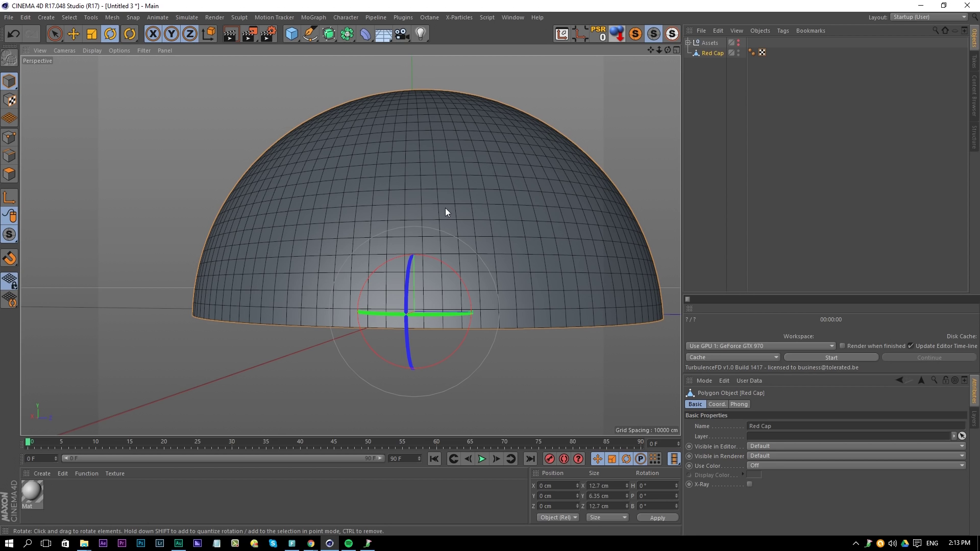
Step: Loop-select the lowest ring of polygons on the Red Cap and delete it
{"action": "key", "text": "u"}
{"action": "key", "text": "l"}
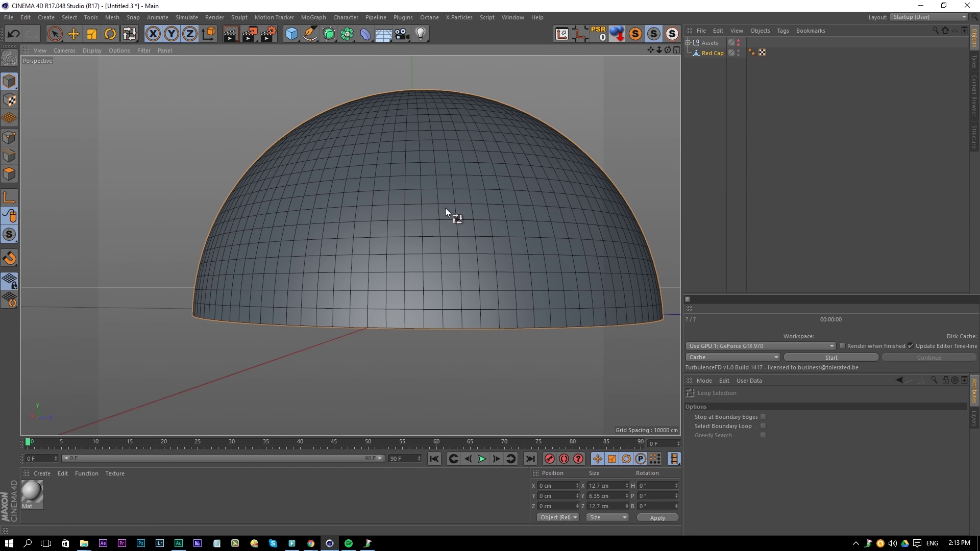
{"action": "left_click", "coordinate": [10, 174]}
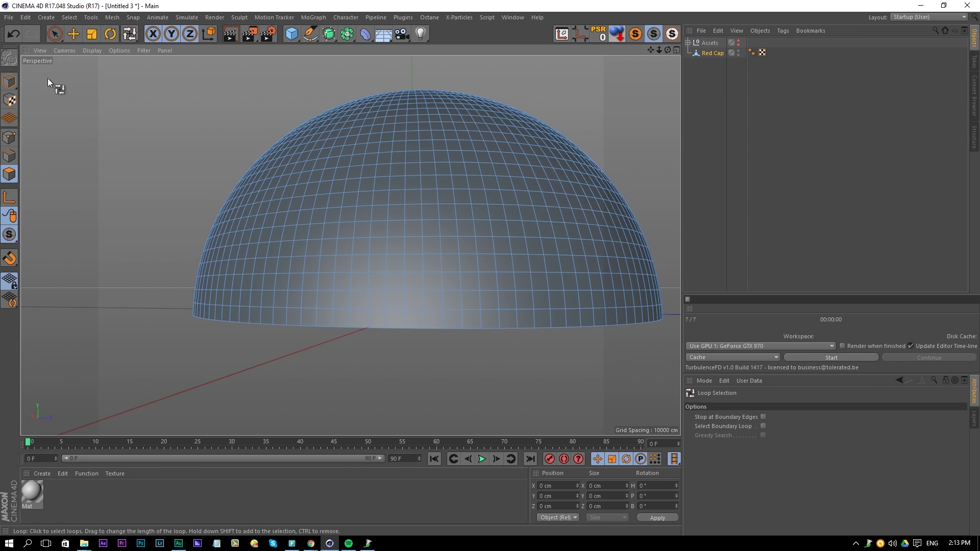
{"action": "left_click", "coordinate": [75, 16]}
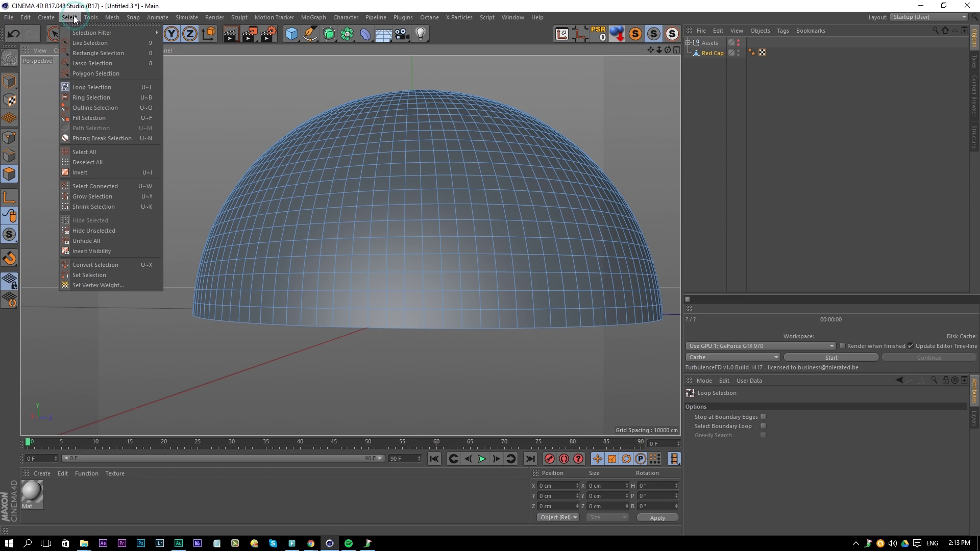
{"action": "left_click", "coordinate": [85, 88]}
{"action": "left_click", "coordinate": [373, 316]}
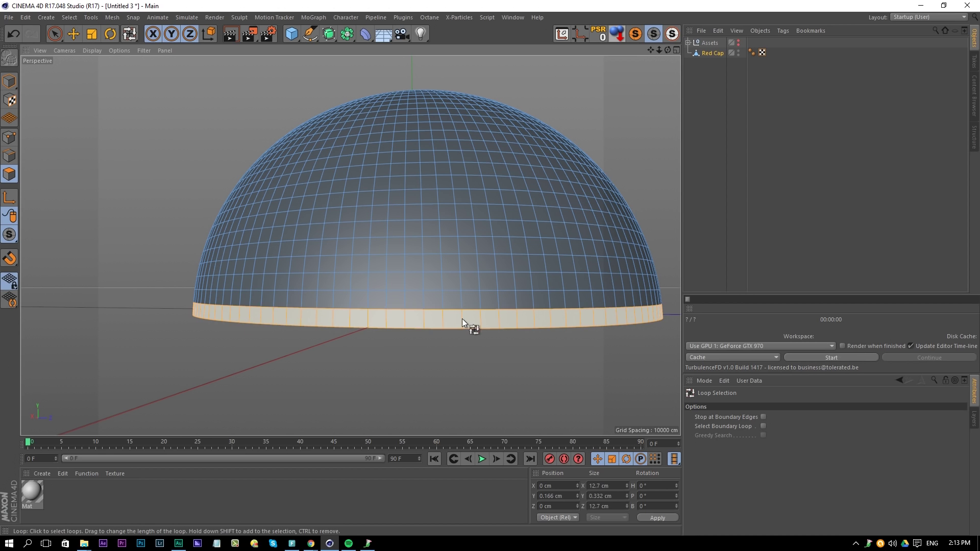
{"action": "key", "text": "Delete"}
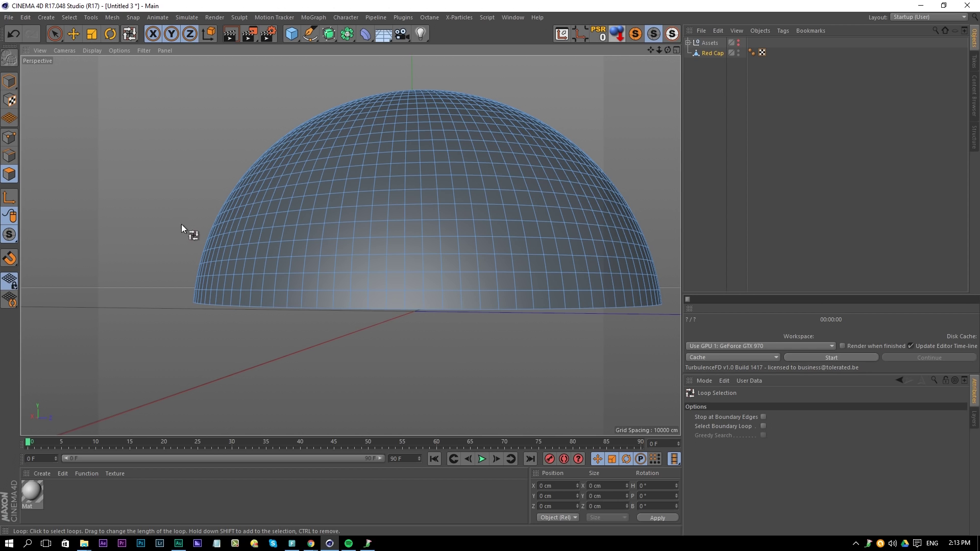
Step: Extrude all polygons of the Red Cap inward with an offset of about -0.11 cm to give the shell thickness, then deselect the object
{"action": "key", "text": "ctrl+a"}
{"action": "right_click", "coordinate": [423, 290]}
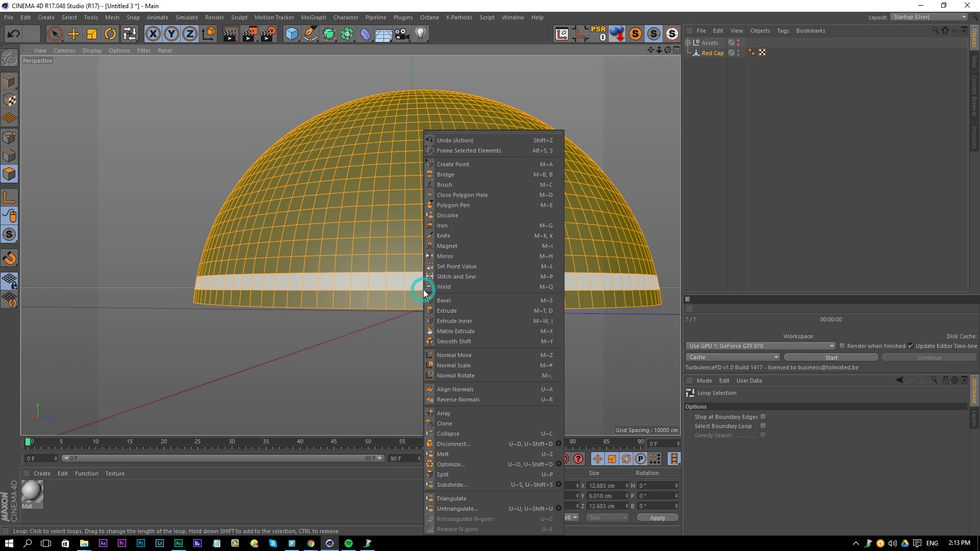
{"action": "left_click", "coordinate": [451, 311]}
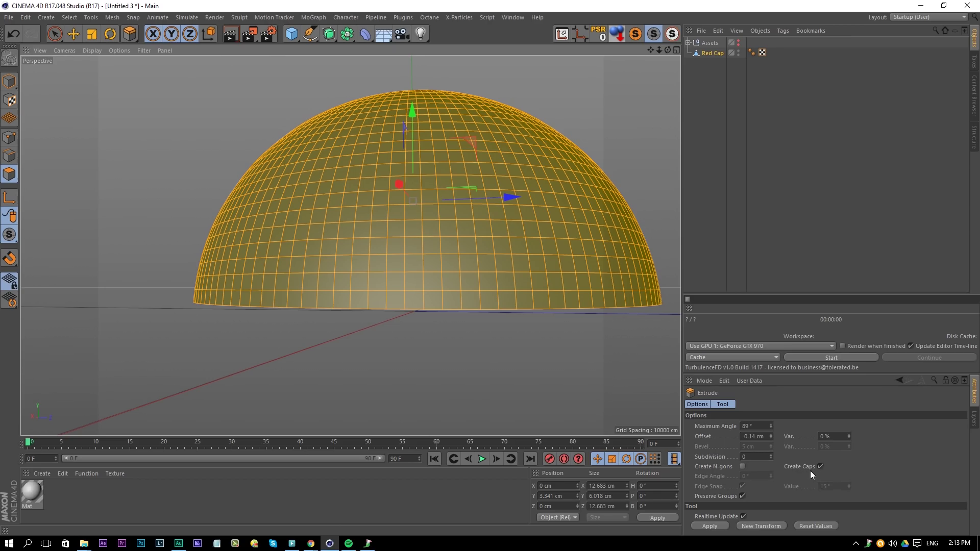
{"action": "left_click_drag", "start_coordinate": [406, 293], "coordinate": [405, 204], "text": "alt"}
{"action": "right_click_drag", "start_coordinate": [363, 323], "coordinate": [400, 318], "text": "alt"}
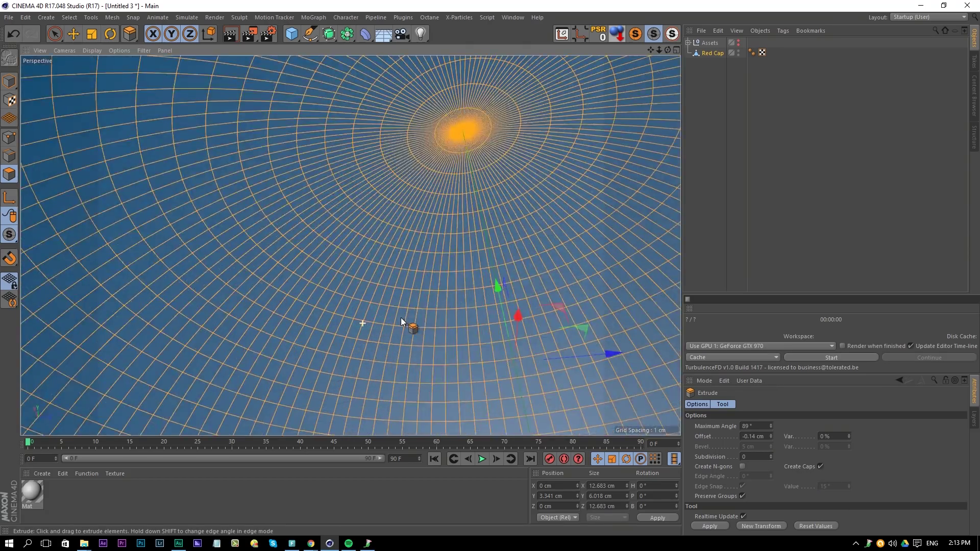
{"action": "scroll", "coordinate": [391, 318], "scroll_direction": "up", "scroll_amount": 5}
{"action": "left_click_drag", "start_coordinate": [381, 319], "coordinate": [342, 345]}
{"action": "scroll", "coordinate": [341, 344], "scroll_direction": "up", "scroll_amount": 2}
{"action": "middle_click_drag", "start_coordinate": [342, 345], "coordinate": [352, 156], "text": "alt"}
{"action": "scroll", "coordinate": [422, 386], "scroll_direction": "down", "scroll_amount": 8}
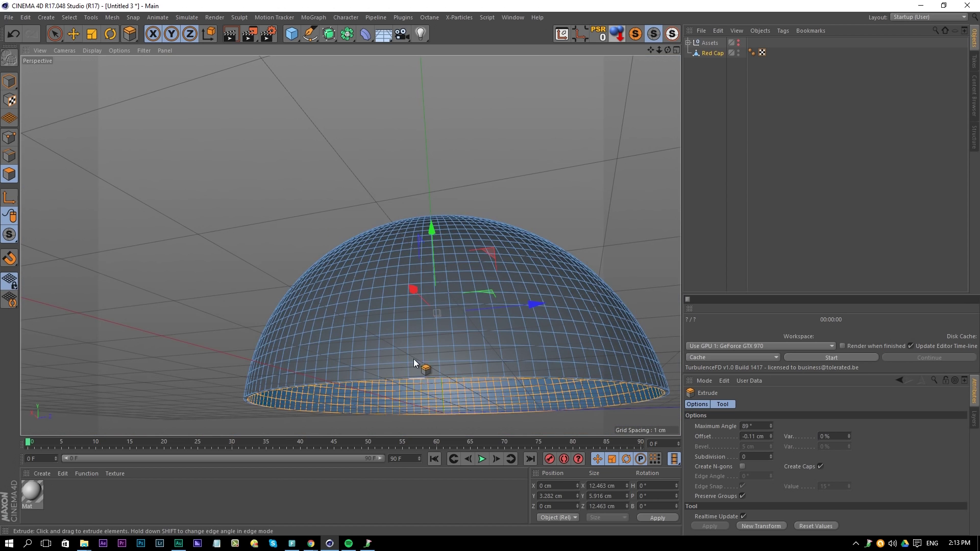
{"action": "left_click", "coordinate": [411, 360]}
{"action": "left_click", "coordinate": [693, 148]}
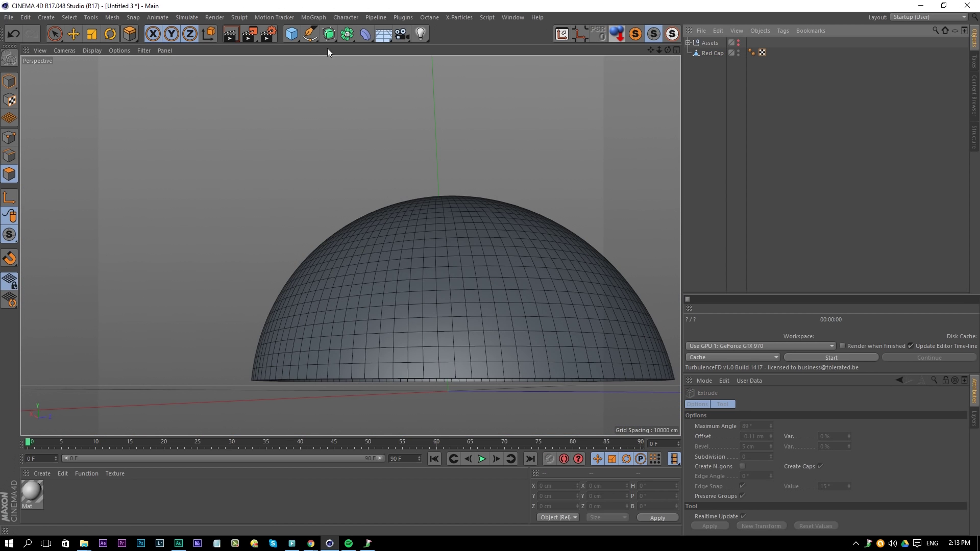
Step: Add a cylinder primitive with a height of 1 cm and a radius of 1.35 cm
{"action": "left_click_drag", "start_coordinate": [294, 36], "coordinate": [506, 48]}
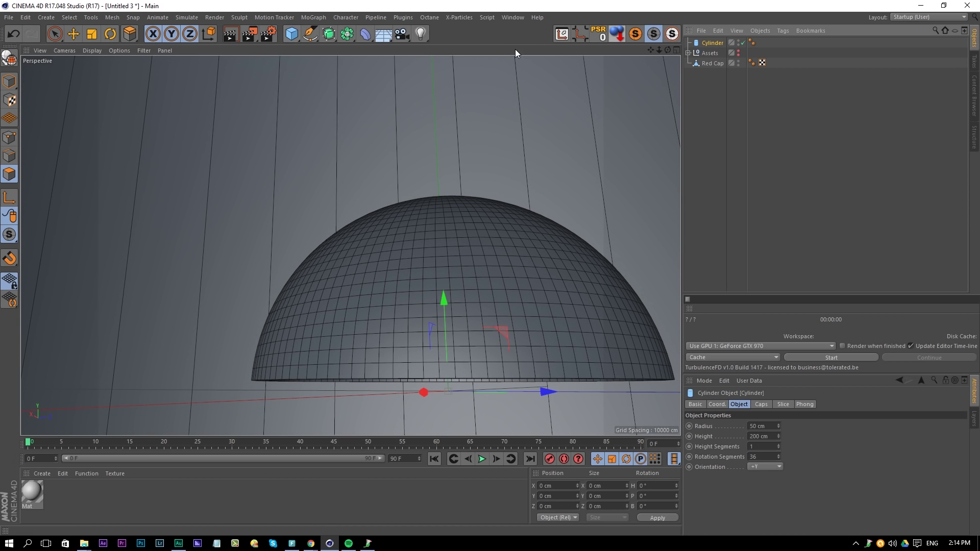
{"action": "double_click", "coordinate": [772, 435]}
{"action": "type", "text": "1"}
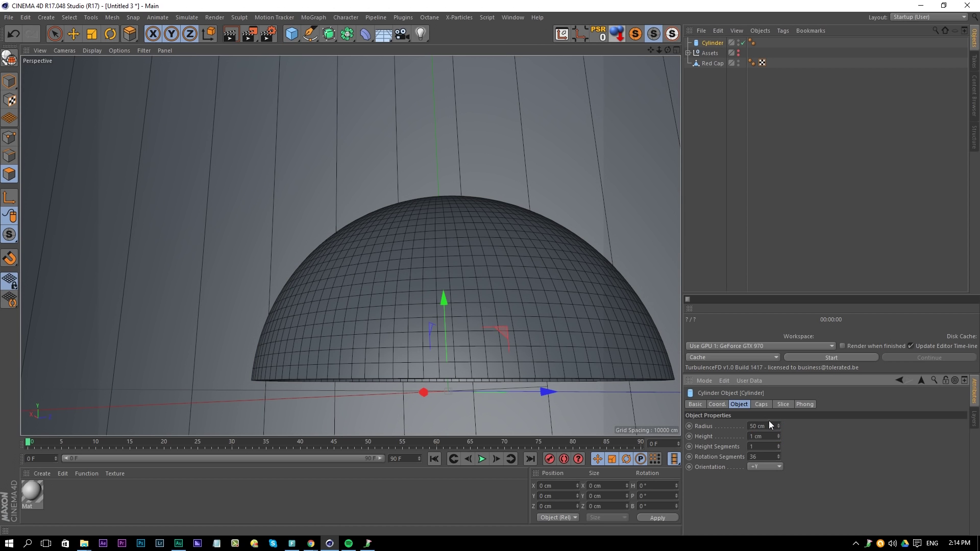
{"action": "left_click_drag", "start_coordinate": [749, 425], "coordinate": [691, 435]}
{"action": "type", "text": "1.35"}
{"action": "key", "text": "Return"}
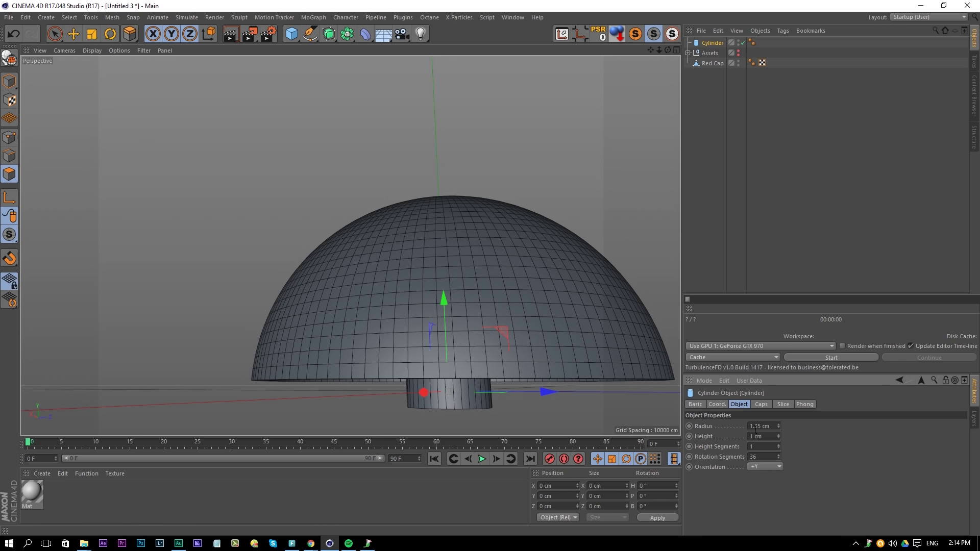
Step: Rotate the cylinder 90° in bank and move it along X to about 6.17 cm, at the rim of the Red Cap
{"action": "left_click", "coordinate": [9, 82]}
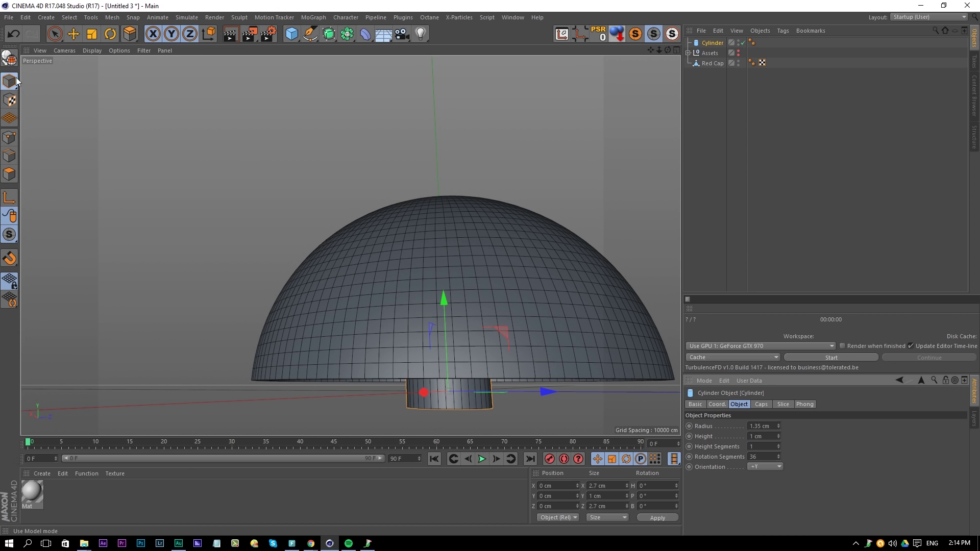
{"action": "left_click", "coordinate": [111, 35]}
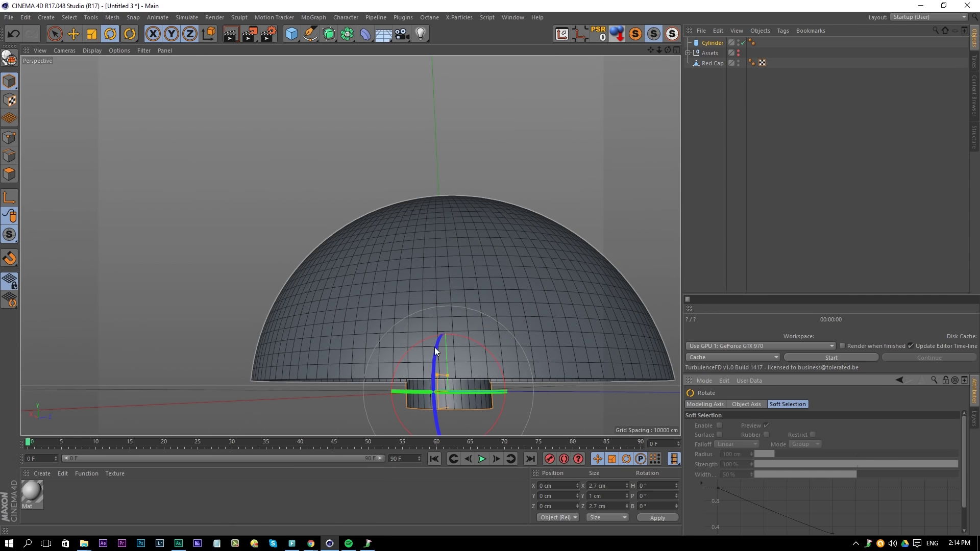
{"action": "left_click_drag", "start_coordinate": [438, 348], "coordinate": [429, 419]}
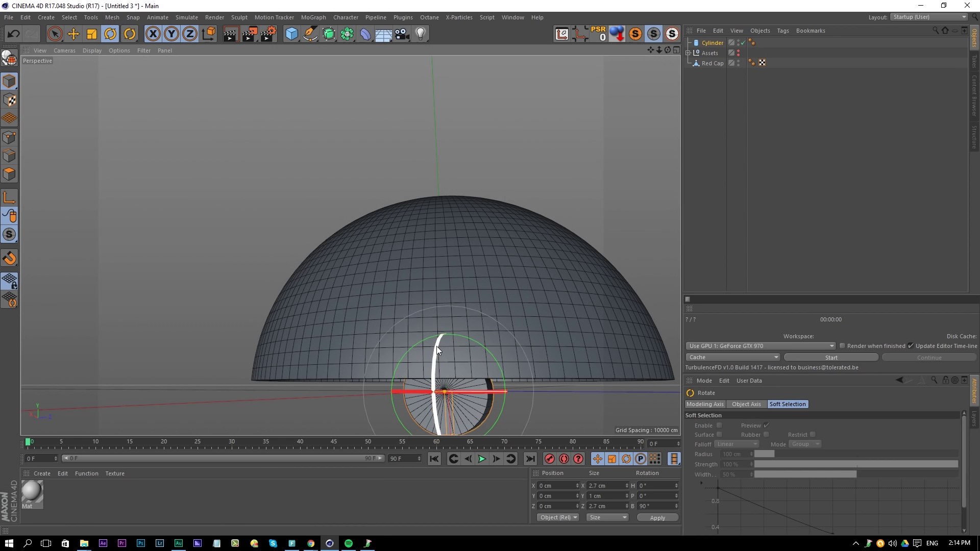
{"action": "key", "text": "e"}
{"action": "left_click_drag", "start_coordinate": [476, 389], "coordinate": [230, 401], "text": "alt"}
{"action": "mouse_move", "coordinate": [289, 365]}
{"action": "left_mouse_down", "text": "alt"}
{"action": "mouse_move", "coordinate": [249, 341]}
{"action": "mouse_move", "coordinate": [277, 367]}
{"action": "left_mouse_up", "text": "alt"}
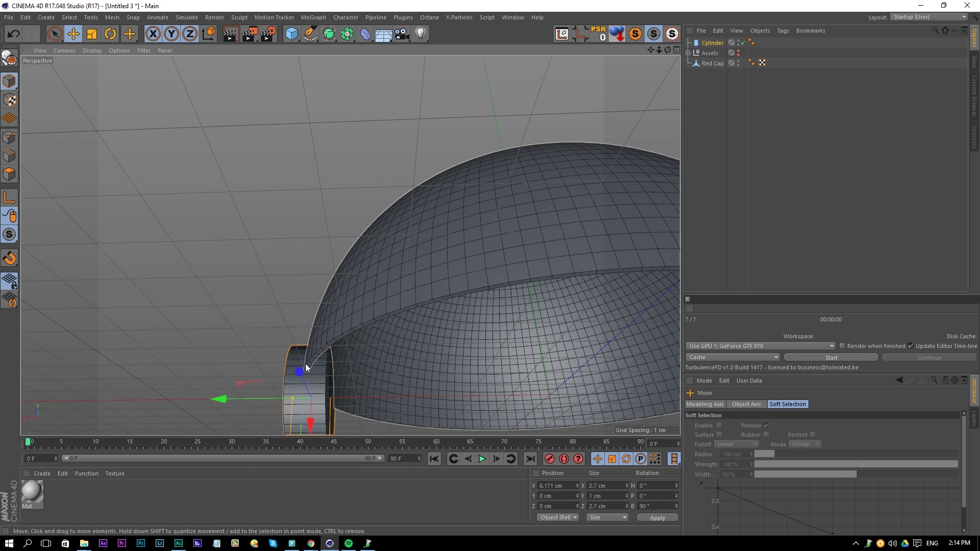
{"action": "left_click_drag", "start_coordinate": [350, 245], "coordinate": [379, 277], "text": "alt"}
{"action": "middle_click_drag", "start_coordinate": [379, 277], "coordinate": [405, 277], "text": "alt"}
Step: Add a Boole containing the Red Cap and the Cylinder to subtract the cylinder from the cap's rim
{"action": "left_click", "coordinate": [329, 34]}
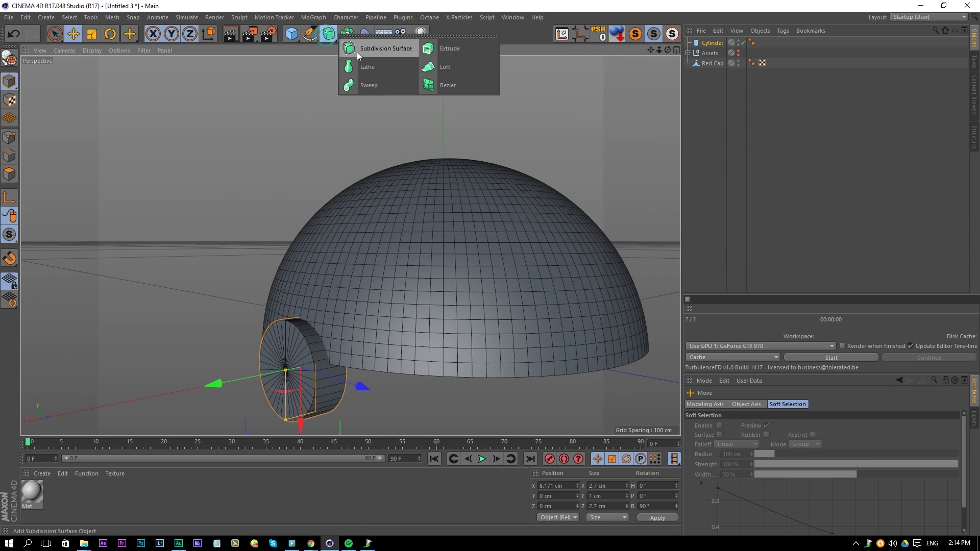
{"action": "left_click", "coordinate": [348, 36]}
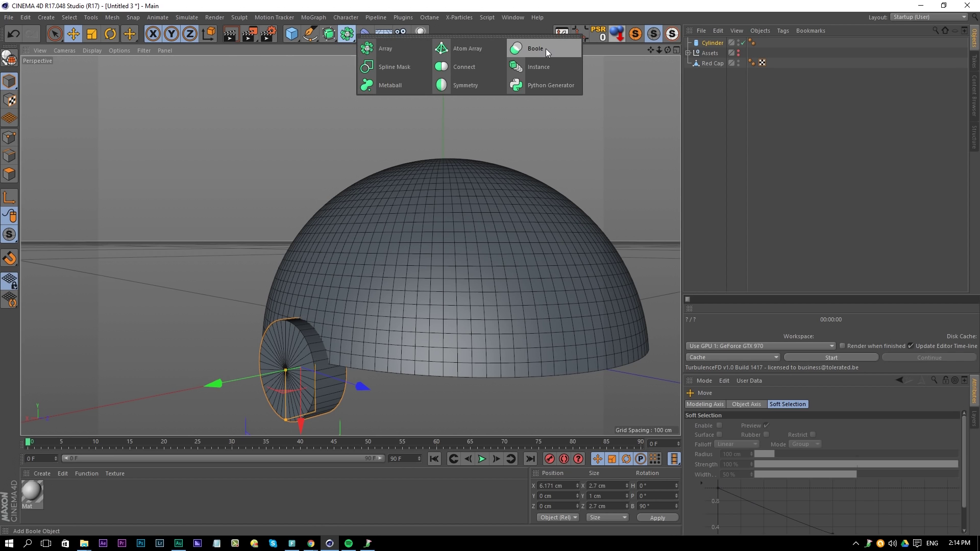
{"action": "left_click", "coordinate": [546, 48]}
{"action": "mouse_move", "coordinate": [703, 72]}
{"action": "left_mouse_down"}
{"action": "mouse_move", "coordinate": [716, 40]}
{"action": "mouse_move", "coordinate": [713, 58]}
{"action": "left_mouse_up"}
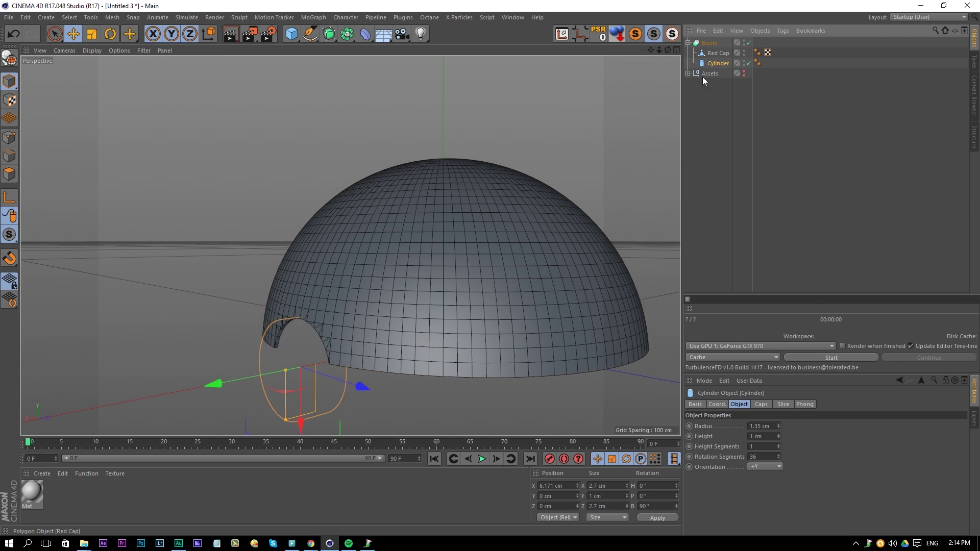
{"action": "left_click", "coordinate": [696, 97]}
{"action": "left_click_drag", "start_coordinate": [310, 354], "coordinate": [337, 294], "text": "alt"}
{"action": "scroll", "coordinate": [405, 256], "scroll_direction": "up", "scroll_amount": 5}
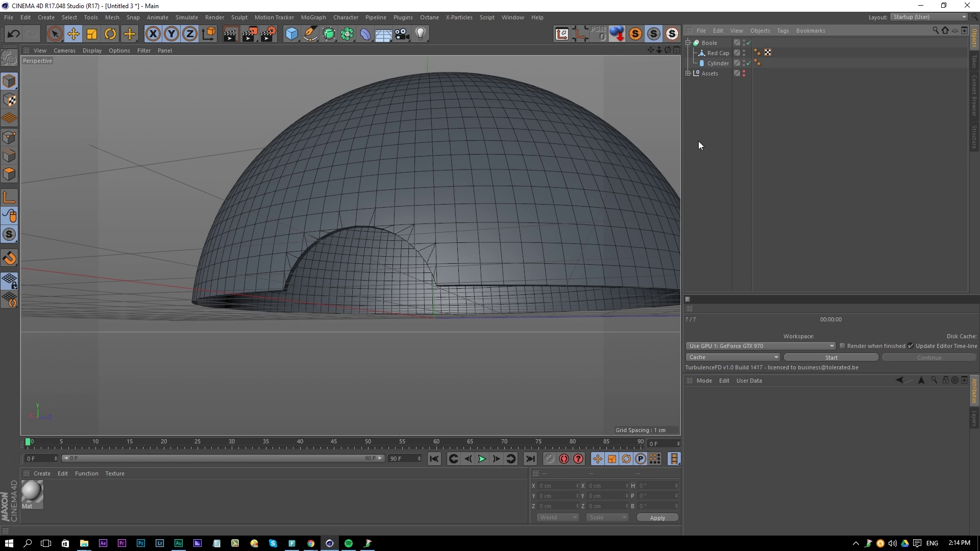
Step: Save the project as Pokéball.c4d and rename the Boole to Red Cap
{"action": "key", "text": "ctrl+s"}
{"action": "double_click", "coordinate": [712, 44]}
{"action": "type", "text": "Red Cap"}
{"action": "key", "text": "Return"}
Step: Place a copy of the Cylinder from the Red Cap Boole in the Assets group
{"action": "left_click", "coordinate": [687, 74]}
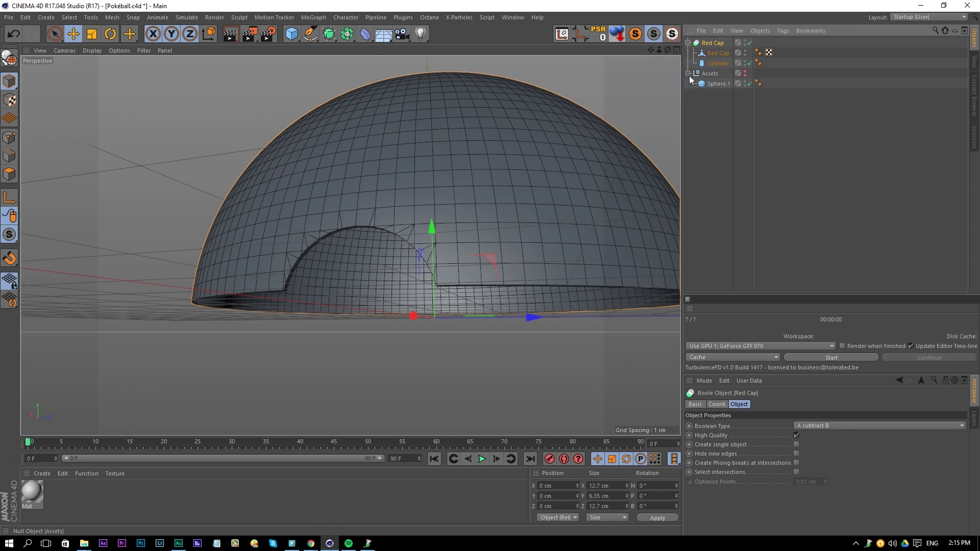
{"action": "left_click", "coordinate": [711, 64]}
{"action": "left_click_drag", "start_coordinate": [716, 63], "coordinate": [717, 81], "text": "ctrl"}
Step: Copy the Sphere.1 hemisphere out of the Assets group and rename the copy White Cap
{"action": "left_click", "coordinate": [713, 94]}
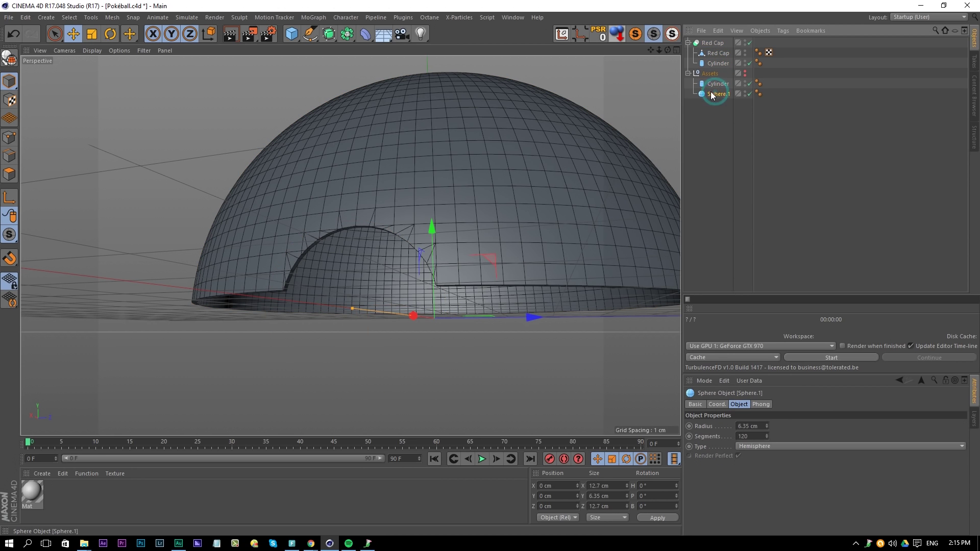
{"action": "left_click_drag", "start_coordinate": [720, 94], "coordinate": [715, 148], "text": "ctrl"}
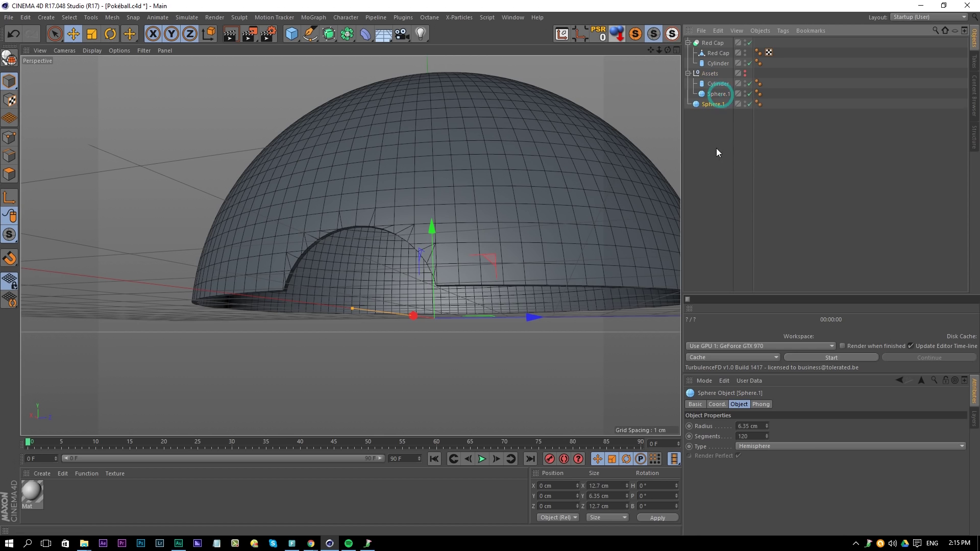
{"action": "left_click", "coordinate": [688, 74]}
{"action": "double_click", "coordinate": [710, 84]}
{"action": "type", "text": "White Cap"}
{"action": "key", "text": "Return"}
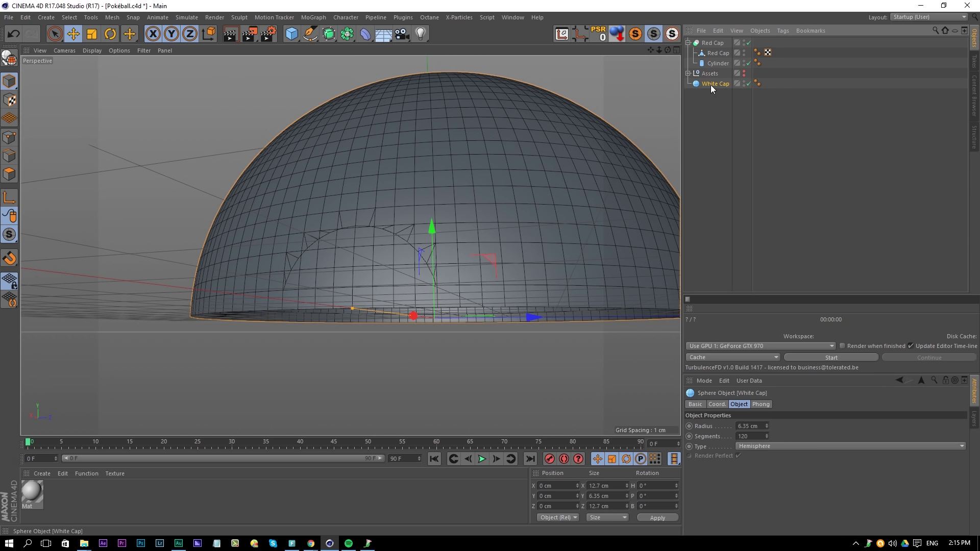
Step: Convert the White Cap to an editable polygon object and rotate it 180° in pitch to form the lower half
{"action": "key", "text": "c"}
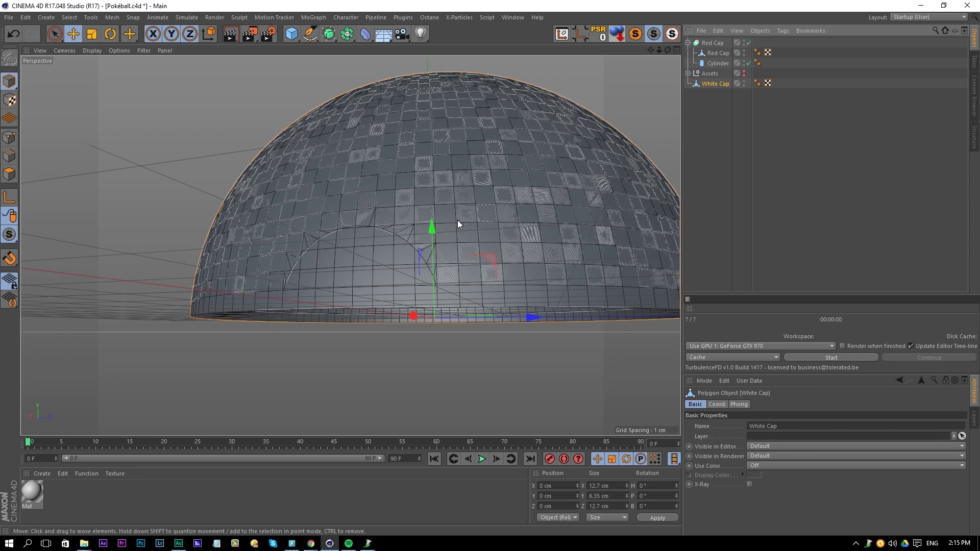
{"action": "key", "text": "r"}
{"action": "left_click_drag", "start_coordinate": [402, 273], "coordinate": [470, 369]}
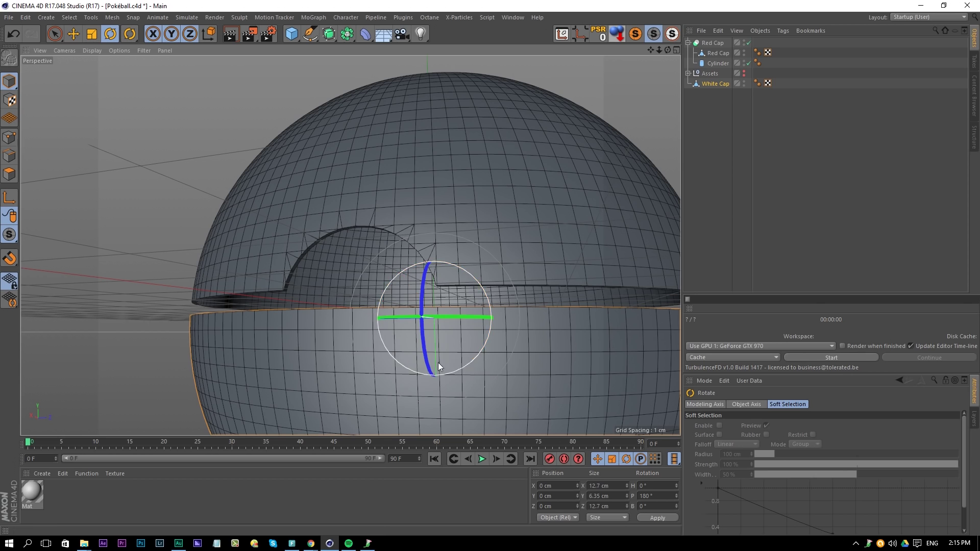
Step: Loop-select the uppermost ring of polygons on the White Cap and delete it
{"action": "left_click", "coordinate": [10, 173]}
{"action": "key", "text": "u"}
{"action": "key", "text": "l"}
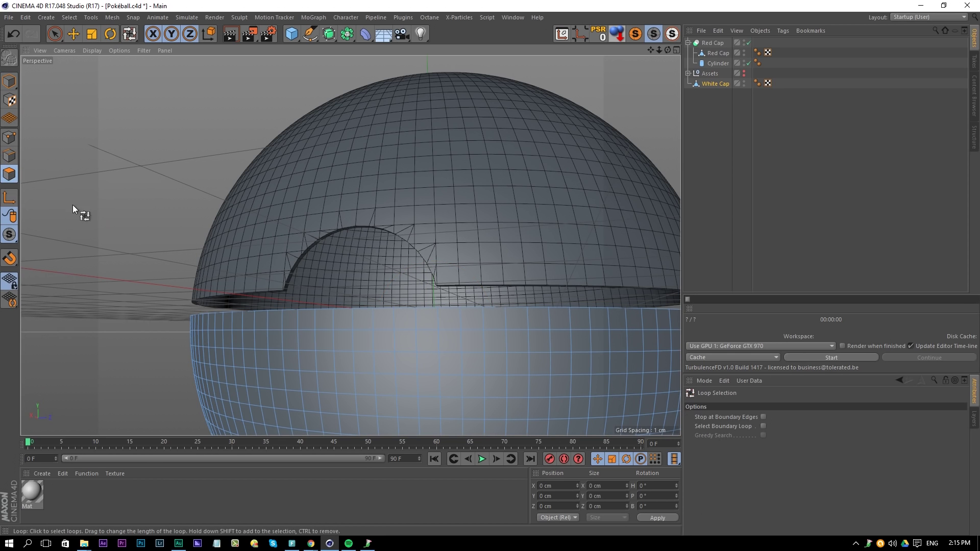
{"action": "left_click", "coordinate": [299, 316]}
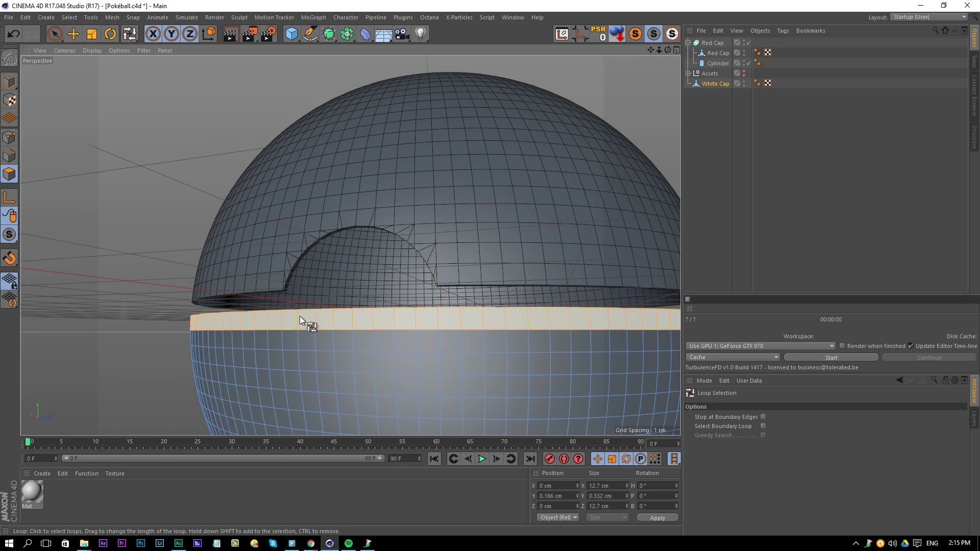
{"action": "key", "text": "Delete"}
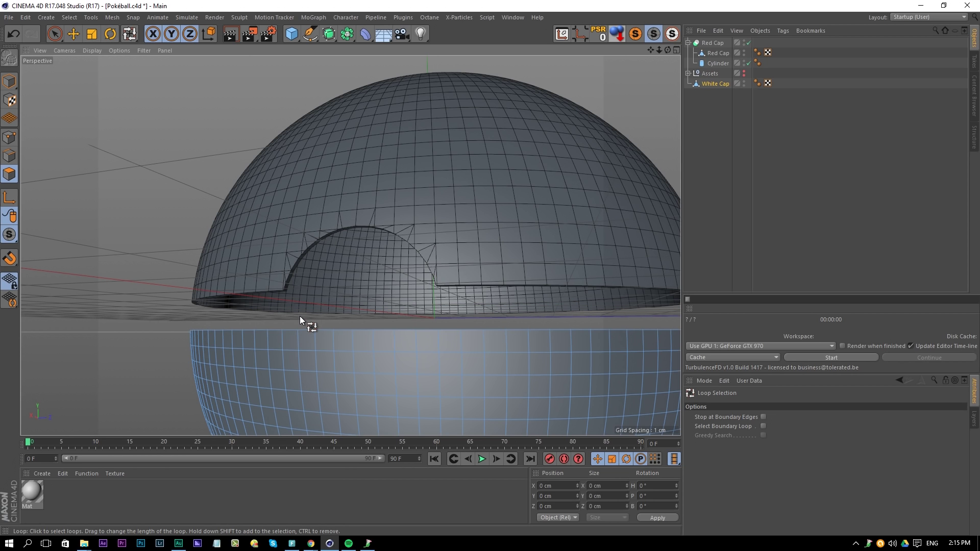
Step: Extrude all polygons of the White Cap inward with an offset of about -0.32 cm, then deselect the object
{"action": "key", "text": "ctrl+a"}
{"action": "mouse_move", "coordinate": [299, 324]}
{"action": "left_mouse_down", "text": "alt"}
{"action": "mouse_move", "coordinate": [289, 357]}
{"action": "mouse_move", "coordinate": [301, 338]}
{"action": "left_mouse_up", "text": "alt"}
{"action": "right_click", "coordinate": [302, 347]}
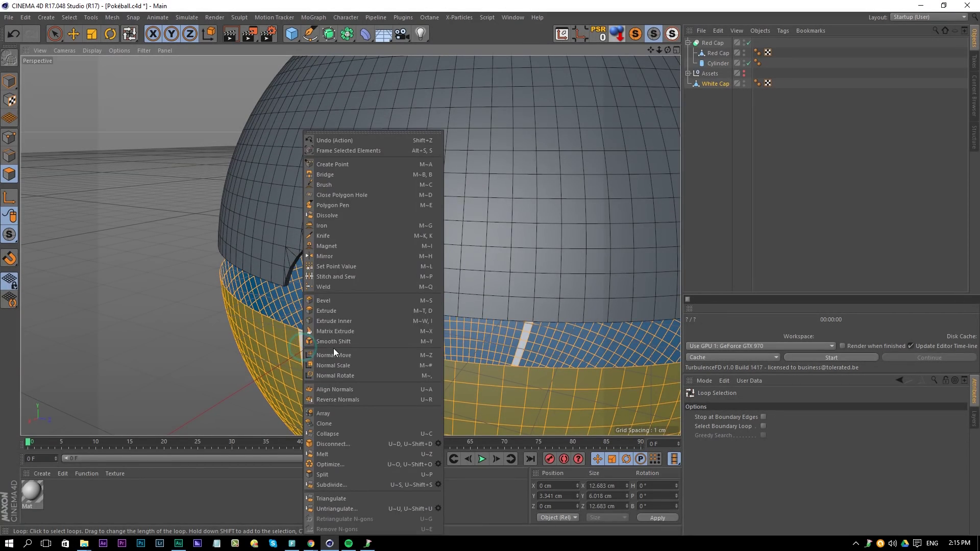
{"action": "left_click", "coordinate": [345, 309]}
{"action": "right_click_drag", "start_coordinate": [305, 321], "coordinate": [323, 323], "text": "alt"}
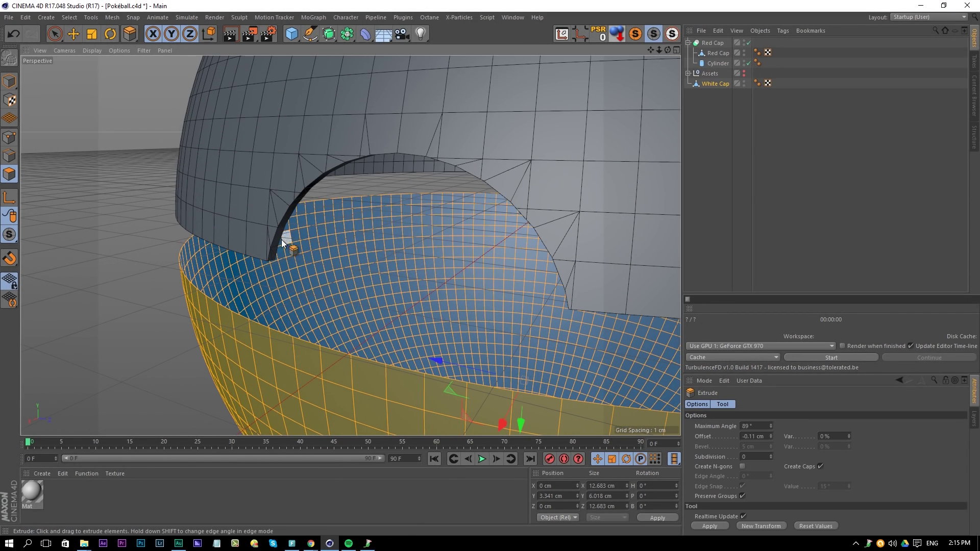
{"action": "left_click_drag", "start_coordinate": [312, 308], "coordinate": [286, 309]}
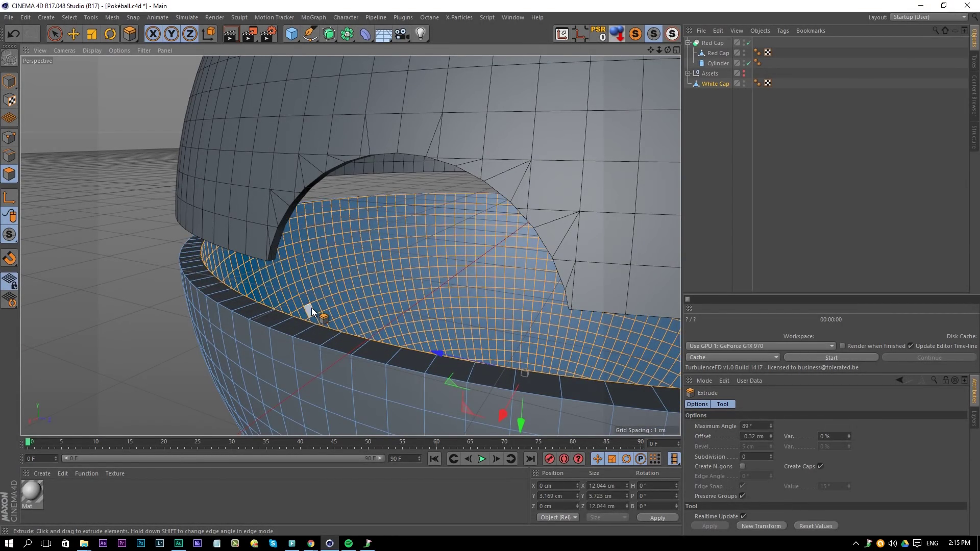
{"action": "left_click", "coordinate": [721, 133]}
Step: Add a second Boole with the White Cap and a copy of the Red Cap's Cylinder to cut a matching notch
{"action": "left_click_drag", "start_coordinate": [450, 310], "coordinate": [444, 281], "text": "alt"}
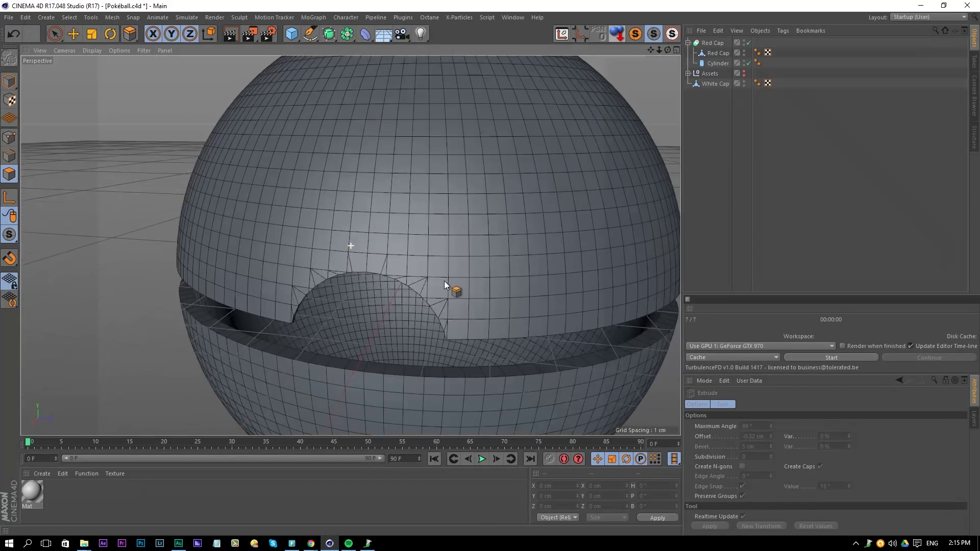
{"action": "left_click", "coordinate": [346, 34]}
{"action": "left_click", "coordinate": [544, 51]}
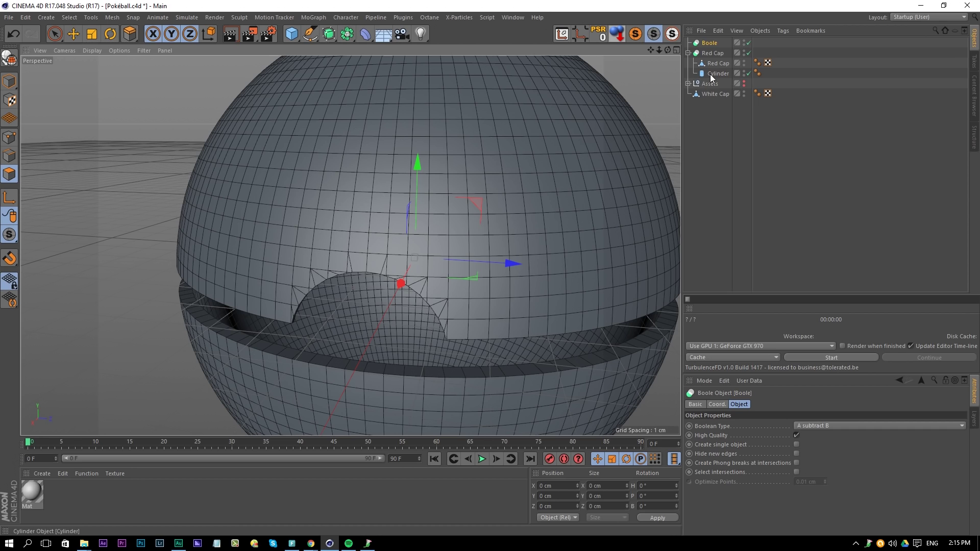
{"action": "left_click", "coordinate": [710, 73], "text": "ctrl"}
{"action": "left_click_drag", "start_coordinate": [709, 72], "coordinate": [708, 130], "text": "ctrl"}
{"action": "key", "text": "ctrl+z"}
{"action": "left_click_drag", "start_coordinate": [711, 74], "coordinate": [715, 111], "text": "ctrl"}
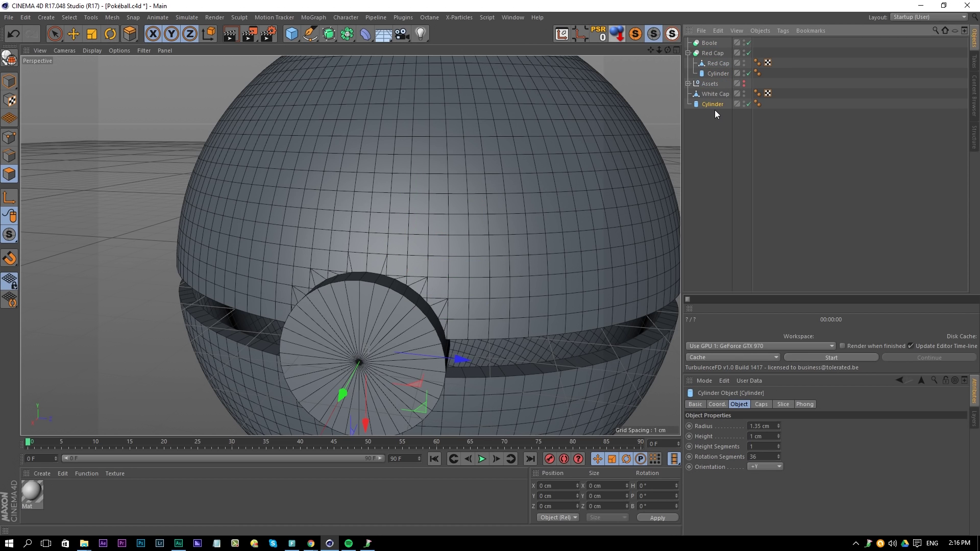
{"action": "left_click", "coordinate": [688, 53]}
{"action": "mouse_move", "coordinate": [710, 74]}
{"action": "left_mouse_down"}
{"action": "mouse_move", "coordinate": [710, 43]}
{"action": "mouse_move", "coordinate": [716, 56]}
{"action": "left_mouse_up"}
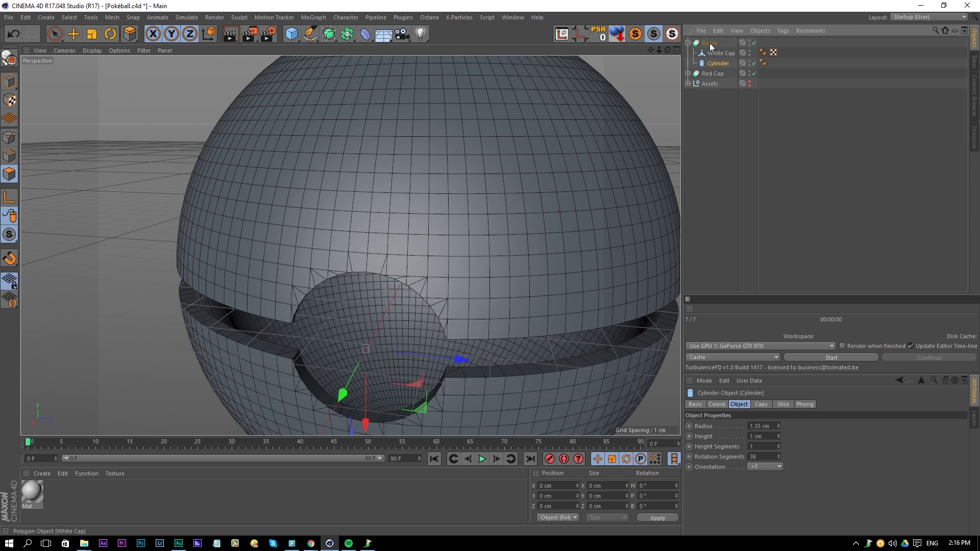
Step: Rename the new Boole to White Cap and collapse its hierarchy
{"action": "double_click", "coordinate": [709, 43]}
{"action": "type", "text": "White Cap"}
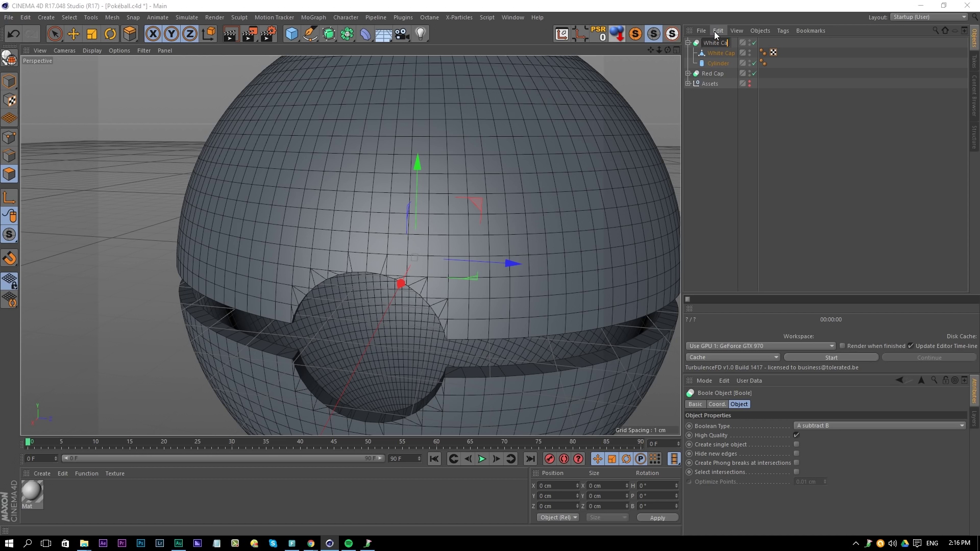
{"action": "key", "text": "Return"}
{"action": "left_click", "coordinate": [688, 43]}
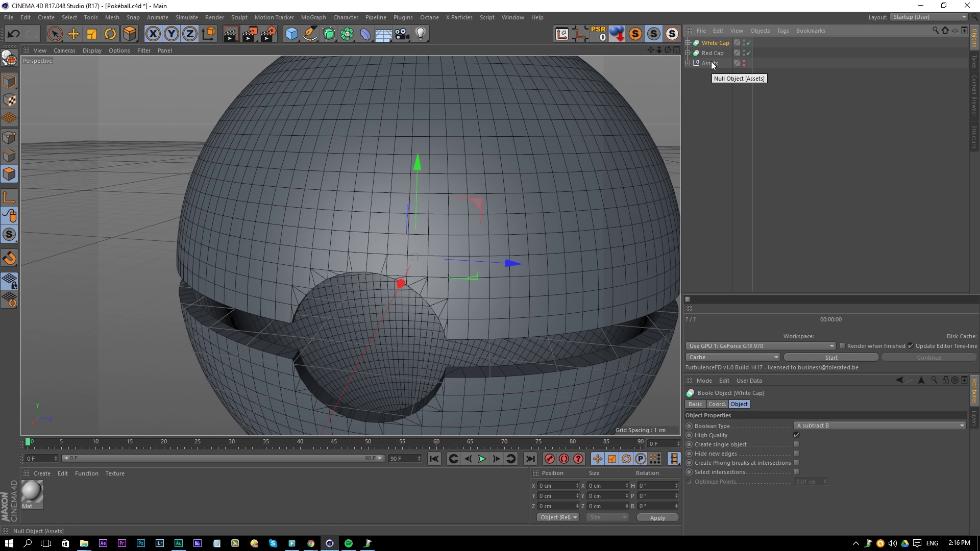
{"action": "left_click_drag", "start_coordinate": [344, 312], "coordinate": [347, 297], "text": "alt"}
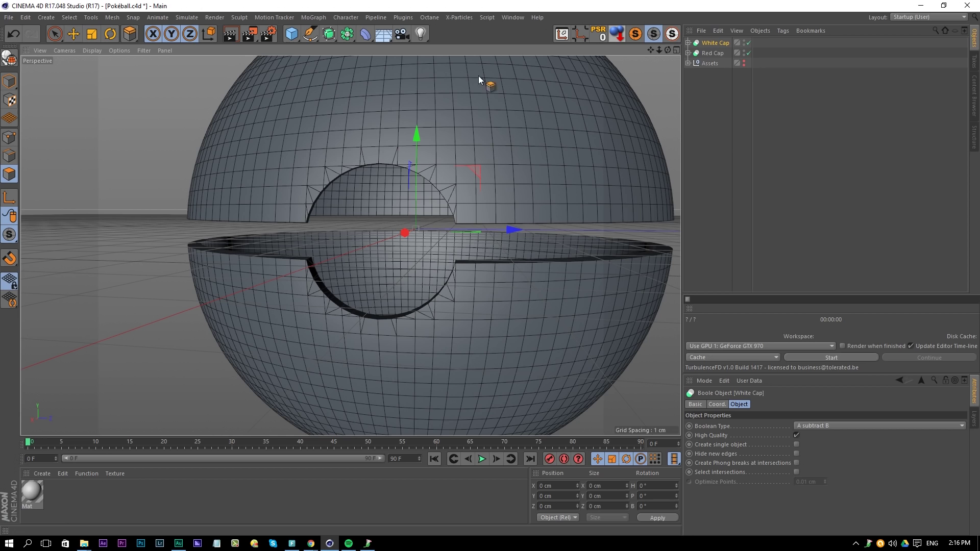
{"action": "left_click", "coordinate": [292, 34]}
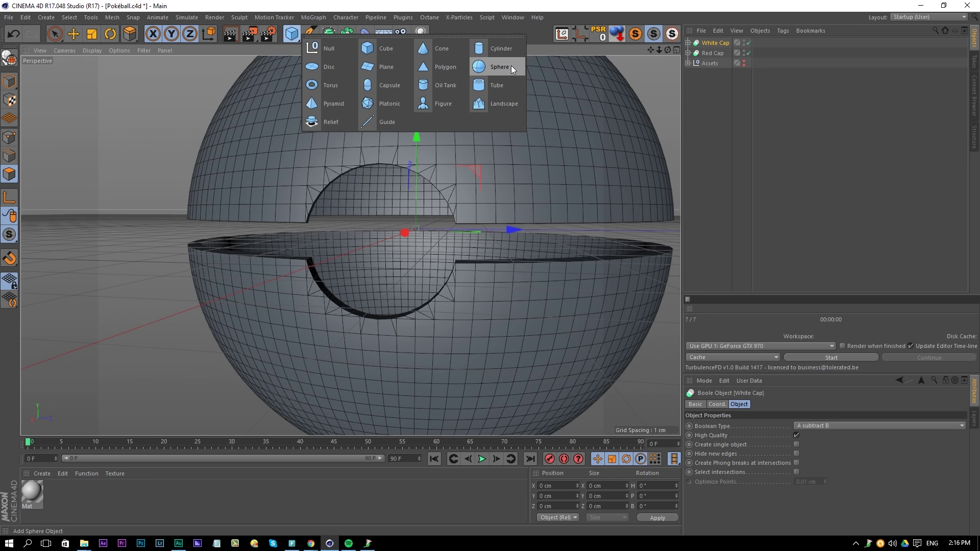
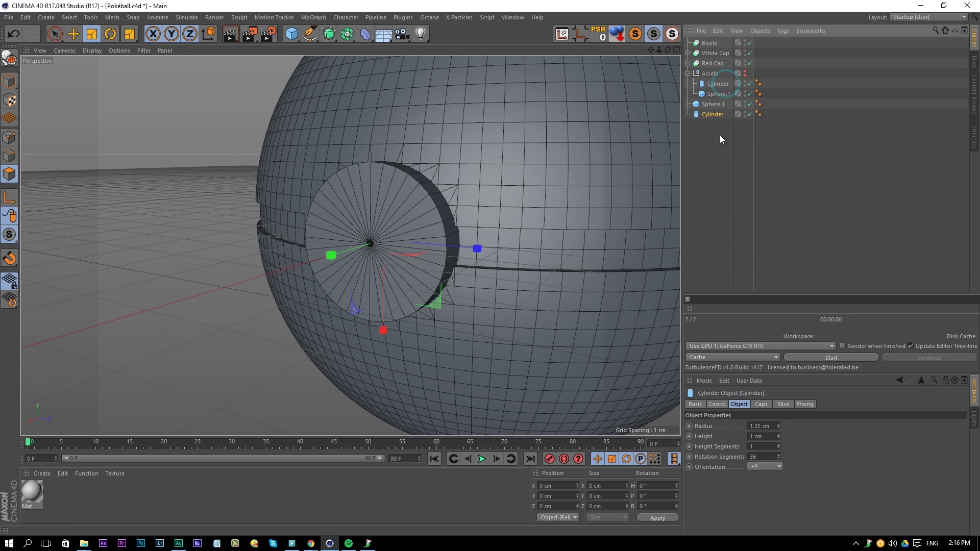
Step: Duplicate the 6.236 cm Sphere.1, rename the copy Black Inside and store it in the Assets group
{"action": "left_click", "coordinate": [688, 73]}
{"action": "left_click", "coordinate": [709, 84]}
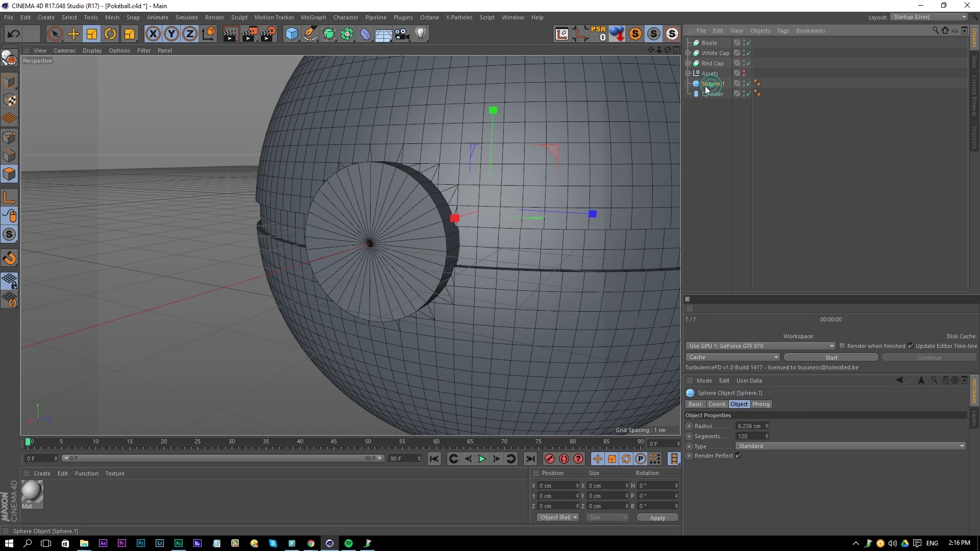
{"action": "left_click_drag", "start_coordinate": [712, 86], "coordinate": [712, 36]}
{"action": "left_click_drag", "start_coordinate": [714, 84], "coordinate": [715, 123], "text": "ctrl"}
{"action": "double_click", "coordinate": [711, 105]}
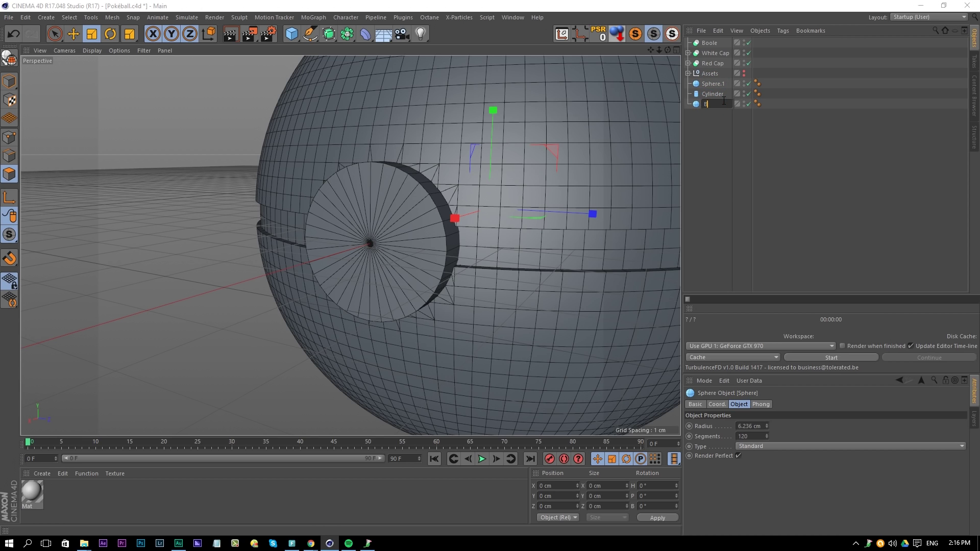
{"action": "type", "text": "Black Inside"}
{"action": "key", "text": "Return"}
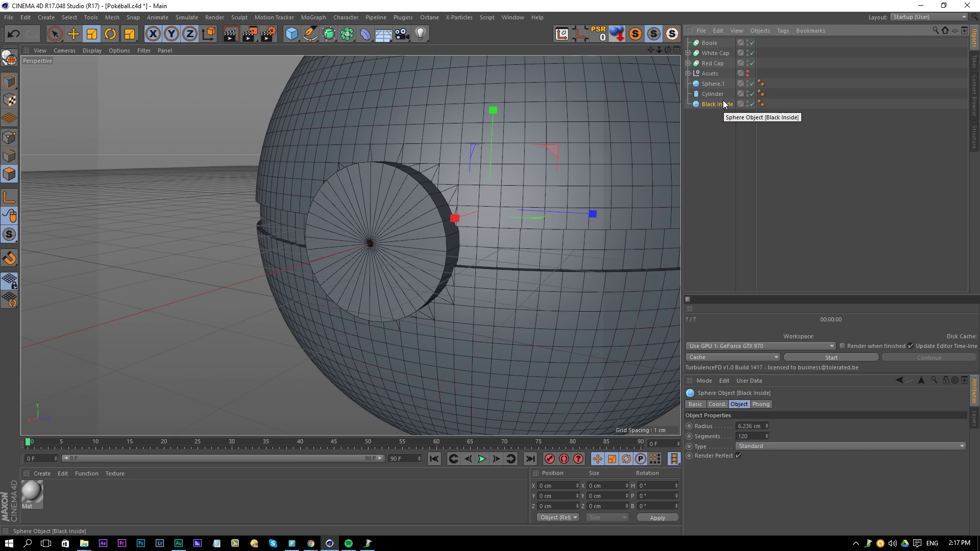
{"action": "left_click_drag", "start_coordinate": [713, 78], "coordinate": [711, 74]}
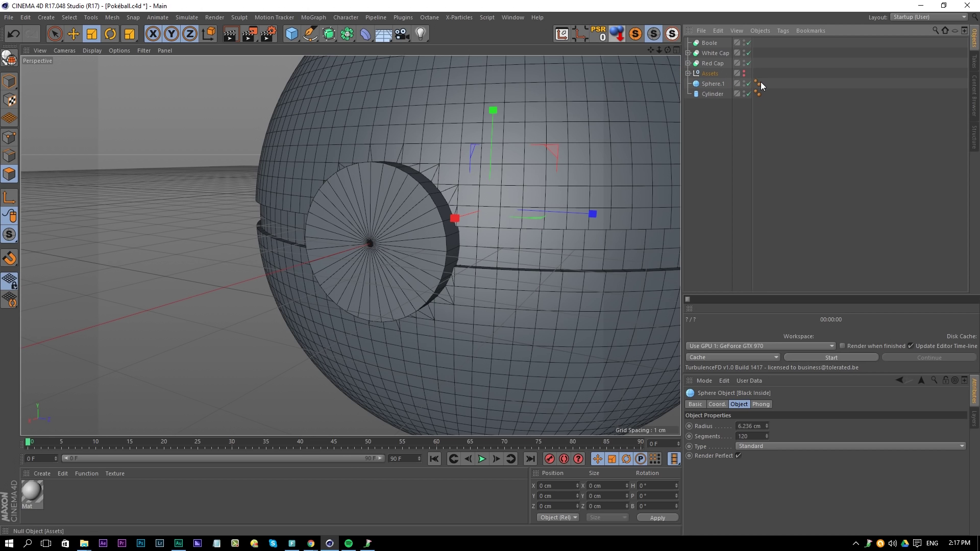
Step: Place Sphere.1 and the Cylinder inside the new Boole and set its Boolean type to A intersect B
{"action": "left_click_drag", "start_coordinate": [713, 85], "coordinate": [716, 63]}
{"action": "left_click", "coordinate": [716, 63]}
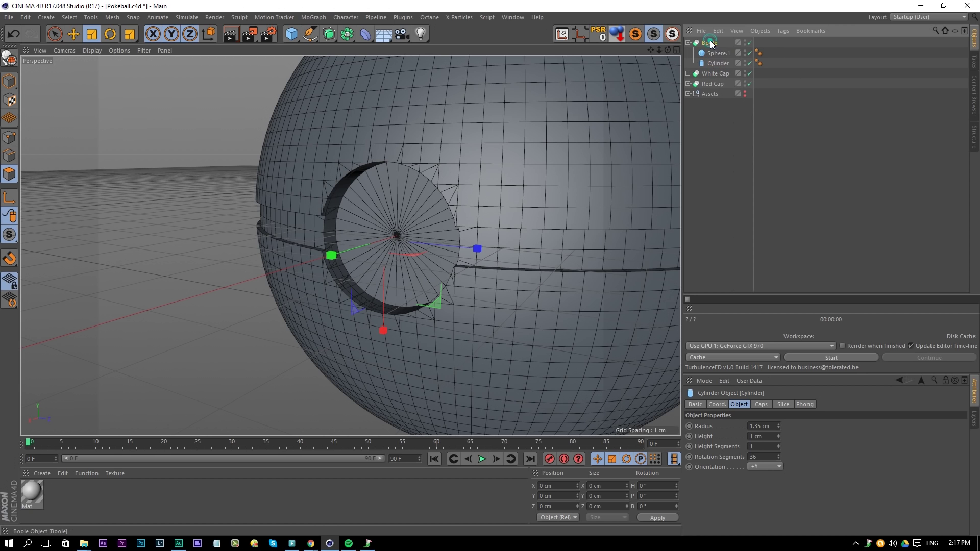
{"action": "left_click", "coordinate": [710, 43]}
{"action": "left_click", "coordinate": [811, 426]}
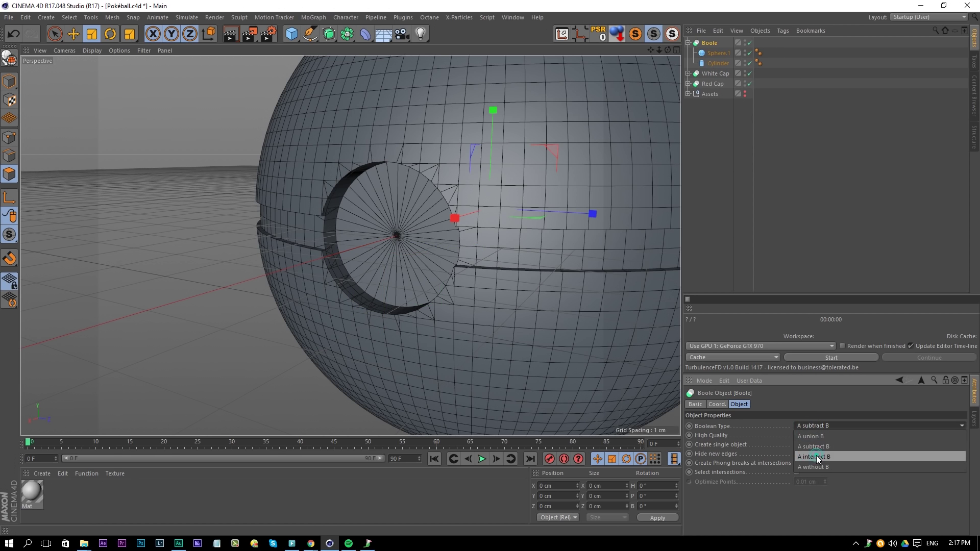
{"action": "left_click", "coordinate": [813, 451]}
Step: Try moving the Cylinder in the intersecting Boole along its own axis
{"action": "left_click", "coordinate": [717, 63]}
{"action": "key", "text": "e"}
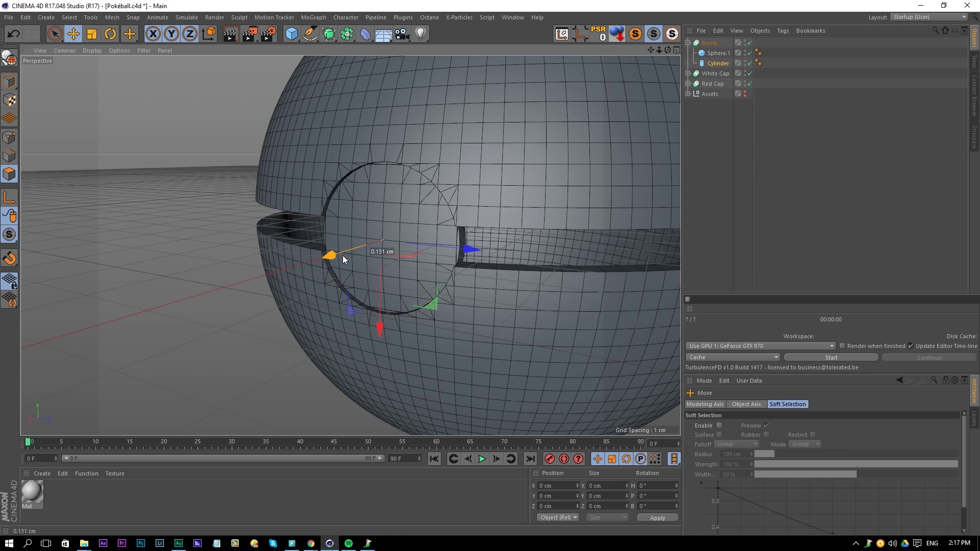
{"action": "left_click", "coordinate": [717, 64]}
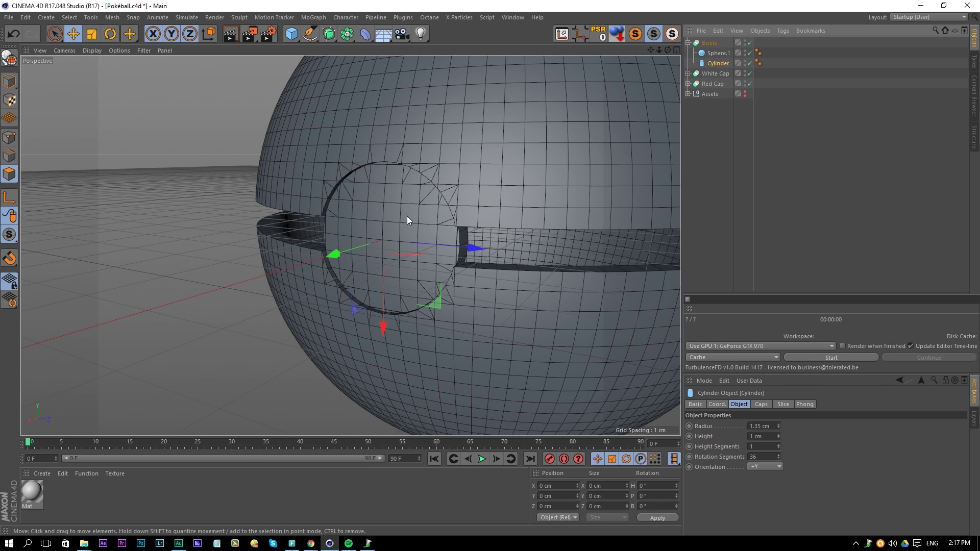
Step: Copy Sphere.1 from the intersecting Boole to the top level of the object hierarchy
{"action": "left_click_drag", "start_coordinate": [403, 221], "coordinate": [301, 258], "text": "alt"}
{"action": "left_click_drag", "start_coordinate": [427, 300], "coordinate": [403, 292], "text": "alt"}
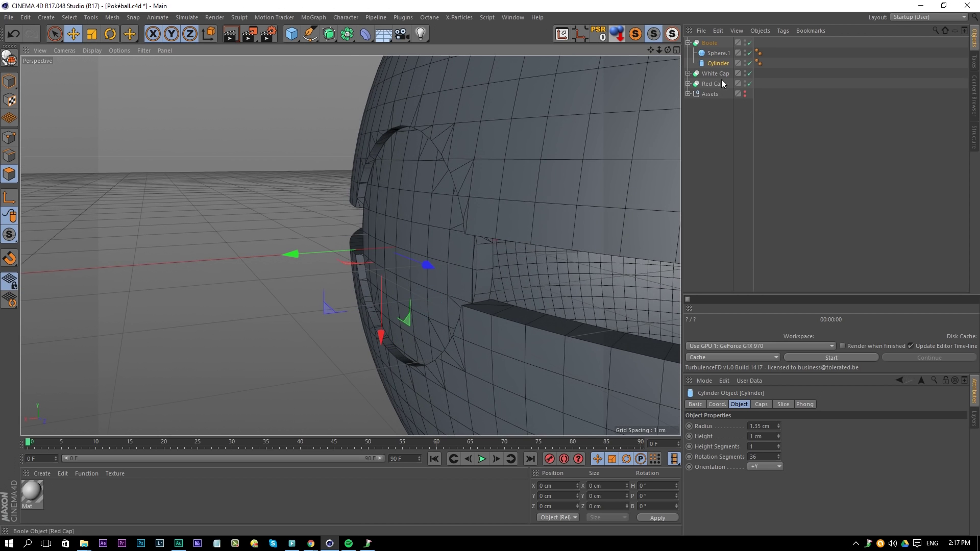
{"action": "left_click", "coordinate": [718, 53]}
{"action": "left_click_drag", "start_coordinate": [719, 53], "coordinate": [711, 109], "text": "ctrl"}
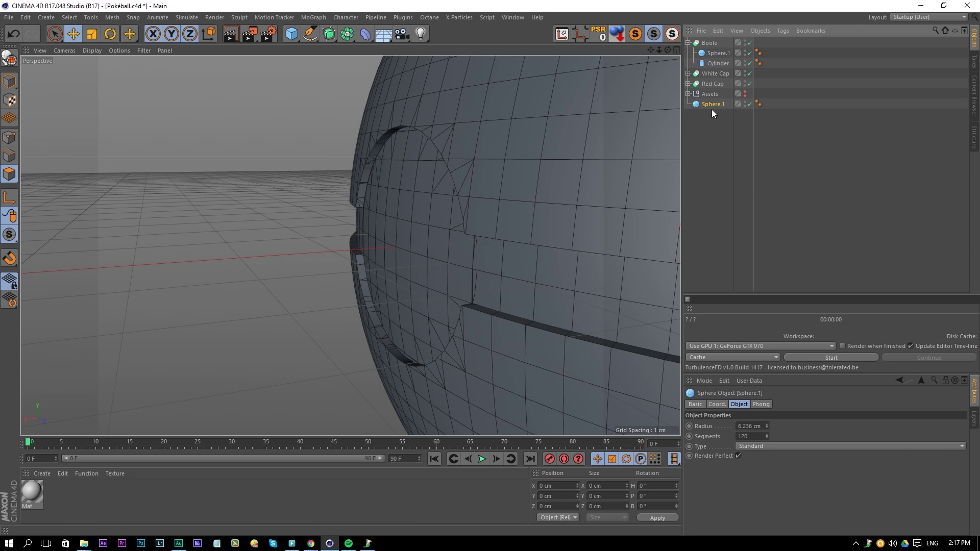
Step: Set the top-level Sphere.1 to the Hemisphere type and preview-render it between the two caps
{"action": "left_click", "coordinate": [764, 448]}
{"action": "left_click", "coordinate": [753, 510]}
{"action": "left_click_drag", "start_coordinate": [407, 258], "coordinate": [398, 228], "text": "alt"}
{"action": "key", "text": "ctrl+r"}
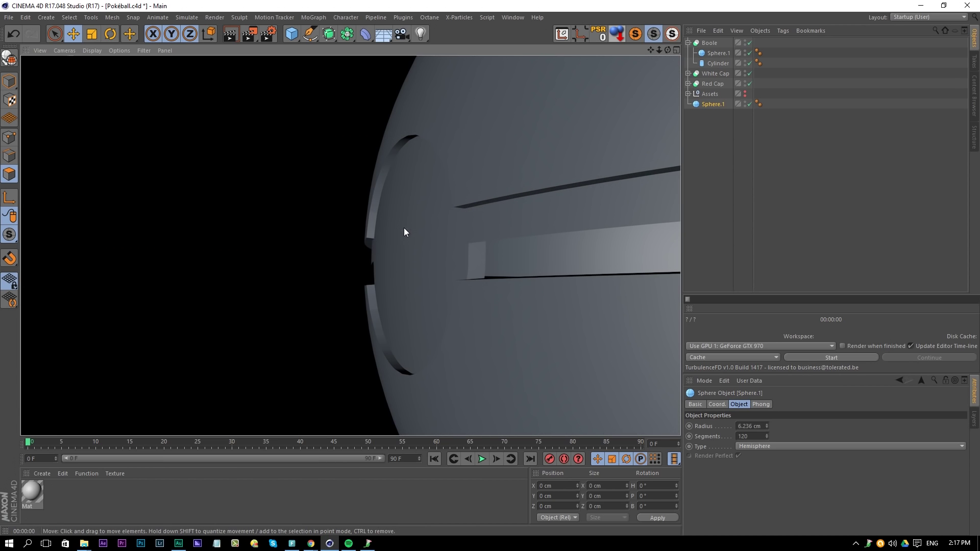
{"action": "left_click_drag", "start_coordinate": [484, 244], "coordinate": [494, 220], "text": "alt"}
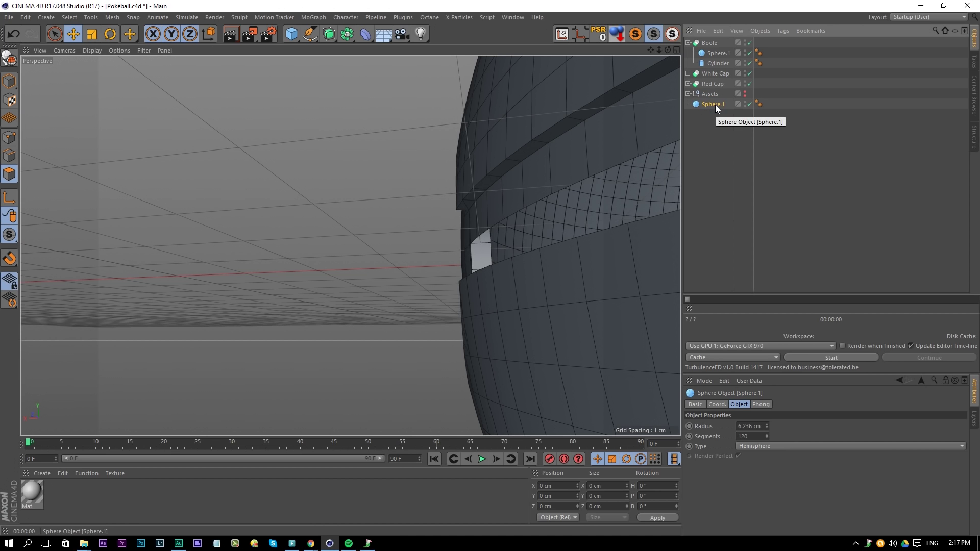
Step: Make the Sphere.1 hemisphere editable and extrude all its polygons inward with an offset of -0.25 cm
{"action": "key", "text": "c"}
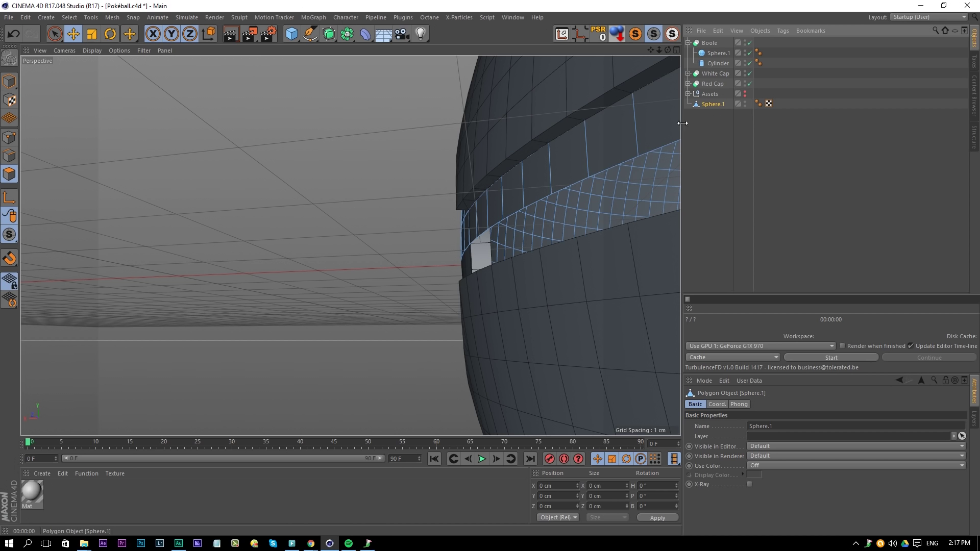
{"action": "key", "text": "ctrl+a"}
{"action": "right_click", "coordinate": [574, 206]}
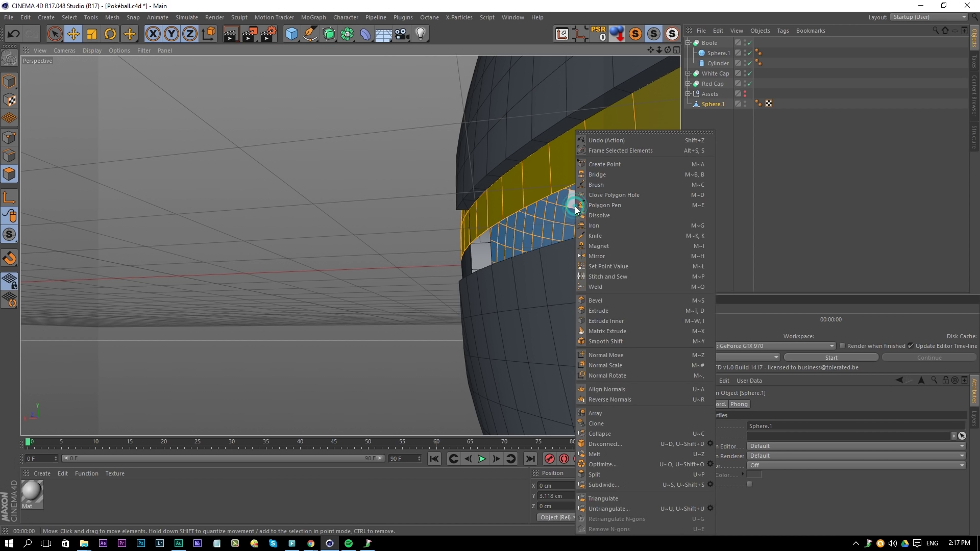
{"action": "left_click", "coordinate": [613, 313]}
{"action": "left_click_drag", "start_coordinate": [547, 210], "coordinate": [480, 243]}
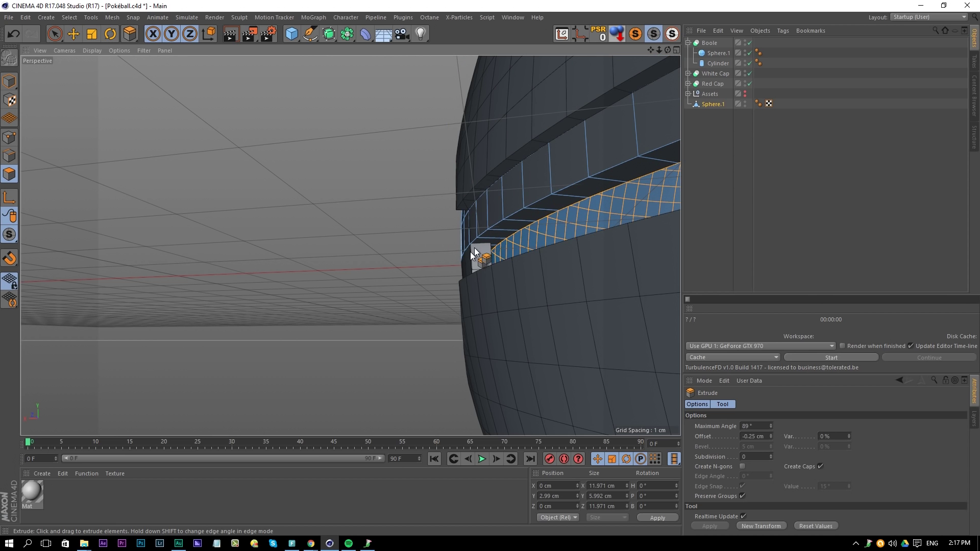
{"action": "left_click", "coordinate": [721, 134]}
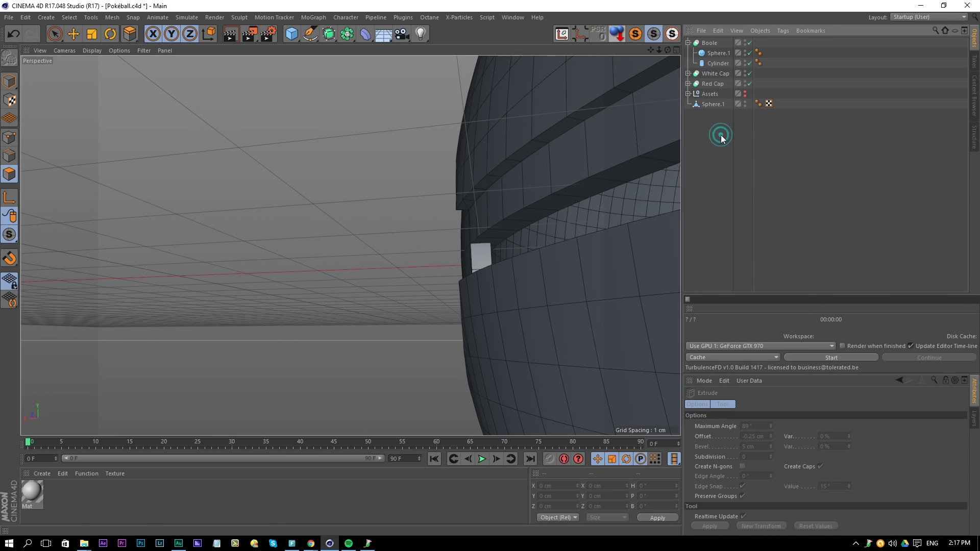
{"action": "key", "text": "ctrl+r"}
{"action": "left_click_drag", "start_coordinate": [501, 208], "coordinate": [509, 228], "text": "alt"}
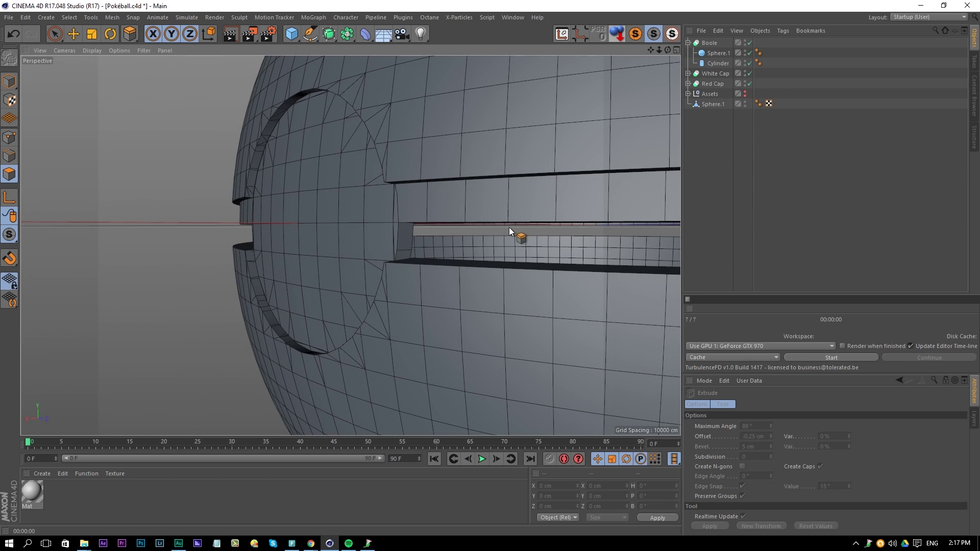
Step: Rename the extruded hemisphere Black Inside Red Cap
{"action": "double_click", "coordinate": [718, 106]}
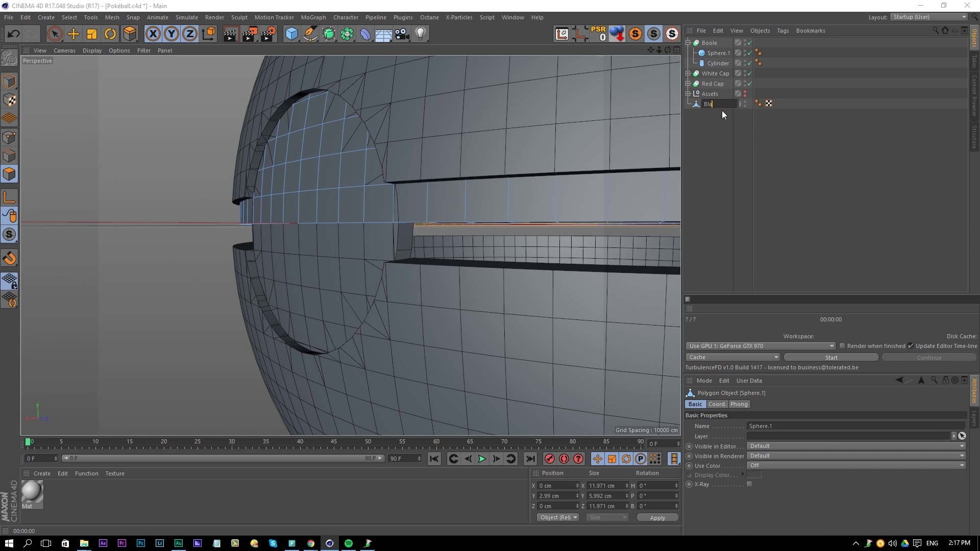
{"action": "type", "text": "Black Inside Red Cap"}
{"action": "key", "text": "Return"}
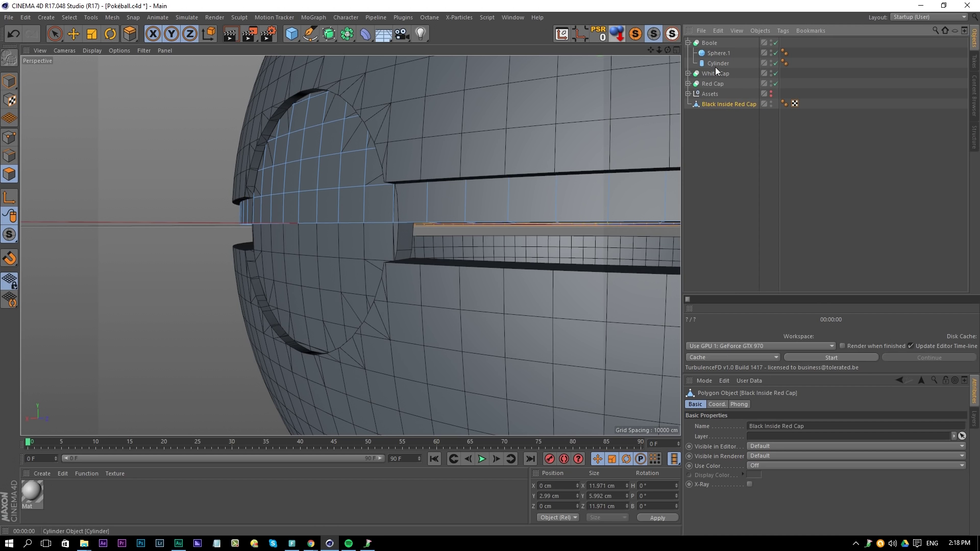
Step: Rename the intersecting Boole Button Cap and collapse its hierarchy
{"action": "left_click", "coordinate": [712, 43]}
{"action": "double_click", "coordinate": [712, 44]}
{"action": "type", "text": "But"}
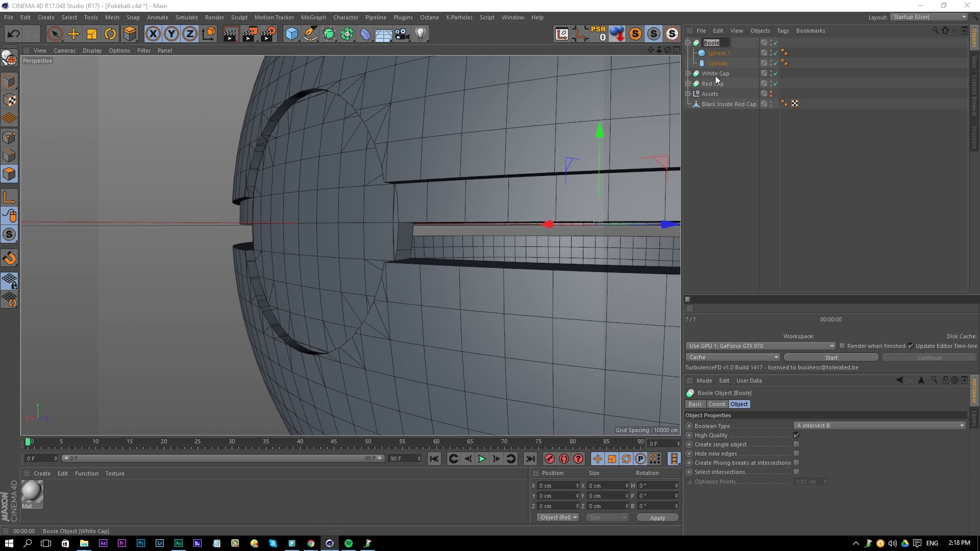
{"action": "type", "text": "ton Cap"}
{"action": "key", "text": "Return"}
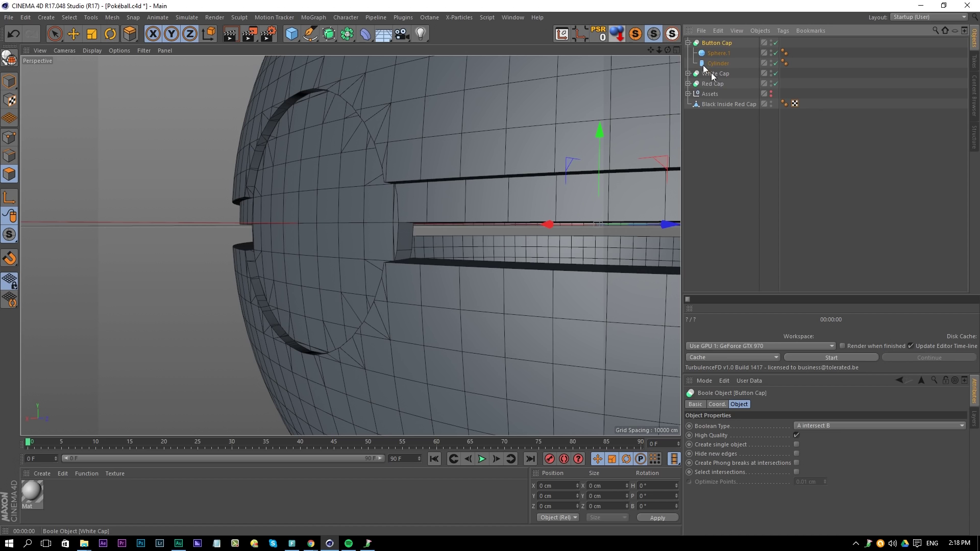
{"action": "left_click", "coordinate": [688, 43]}
Step: Group Button Cap and Black Inside Red Cap under a null and name it Red Black Cap
{"action": "left_click", "coordinate": [719, 84], "text": "ctrl"}
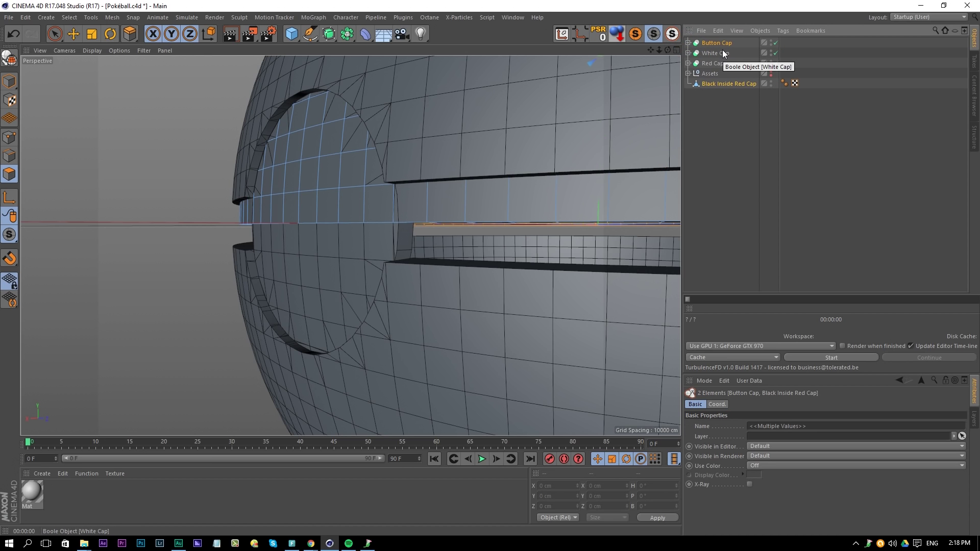
{"action": "key", "text": "alt+g"}
{"action": "double_click", "coordinate": [708, 43]}
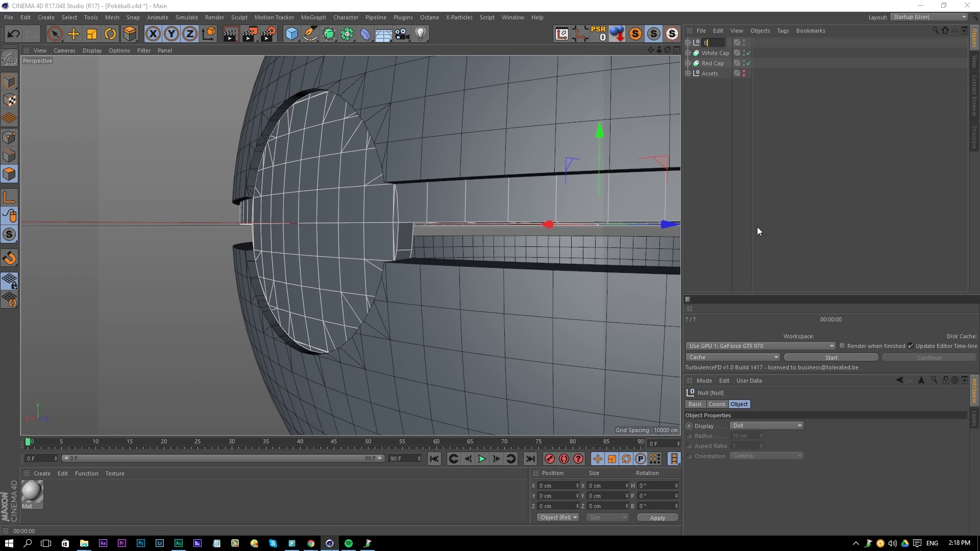
{"action": "type", "text": "Red Black Cap"}
{"action": "key", "text": "Return"}
{"action": "left_click_drag", "start_coordinate": [671, 101], "coordinate": [530, 179]}
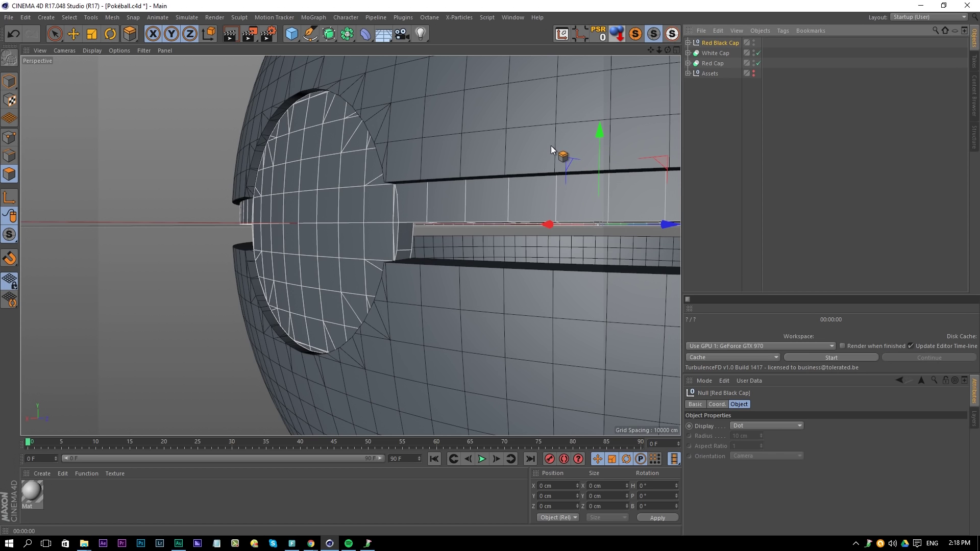
Step: Delete Black Inside Red Cap from the Red Black Cap group
{"action": "mouse_move", "coordinate": [385, 249]}
{"action": "left_mouse_down", "text": "alt"}
{"action": "mouse_move", "coordinate": [377, 280]}
{"action": "mouse_move", "coordinate": [426, 237]}
{"action": "left_mouse_up", "text": "alt"}
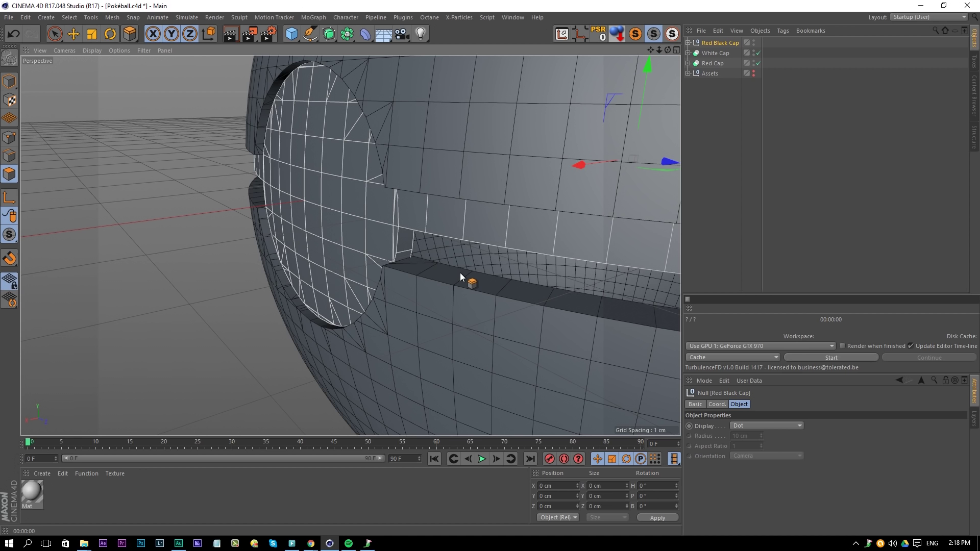
{"action": "mouse_move", "coordinate": [449, 247]}
{"action": "left_mouse_down", "text": "alt"}
{"action": "mouse_move", "coordinate": [462, 244]}
{"action": "mouse_move", "coordinate": [441, 244]}
{"action": "left_mouse_up", "text": "alt"}
{"action": "left_click", "coordinate": [687, 43]}
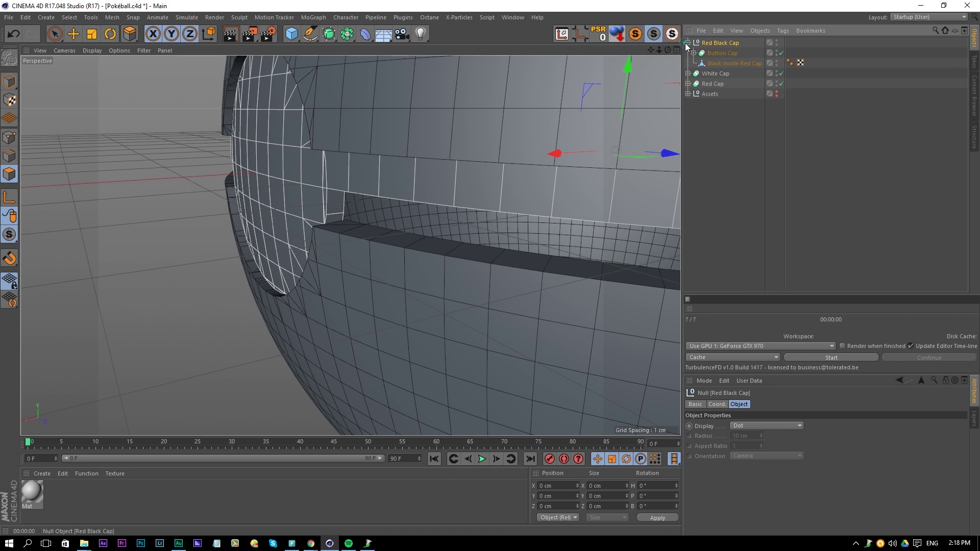
{"action": "left_click", "coordinate": [720, 63]}
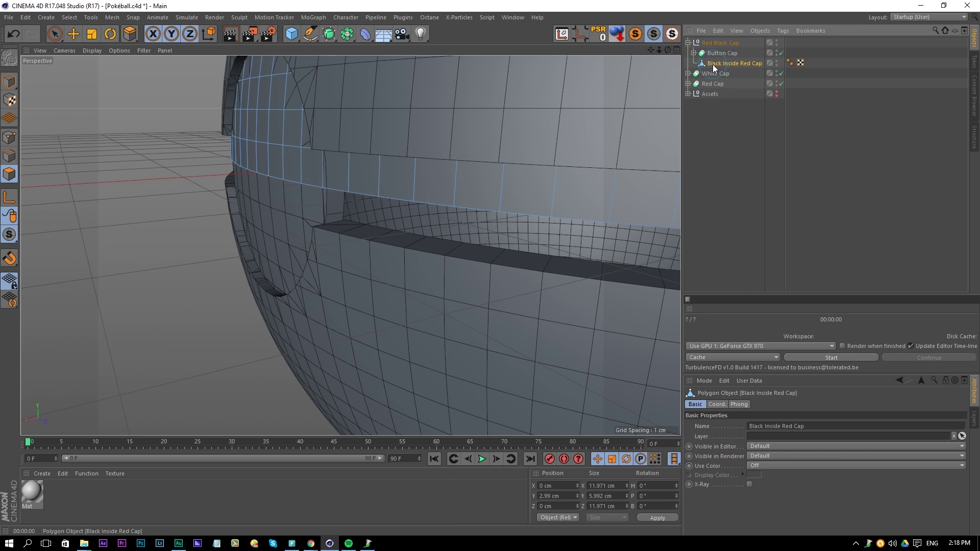
{"action": "key", "text": "Delete"}
Step: Copy the Black Inside sphere out of the Assets group and place the copy in Red Black Cap
{"action": "left_click", "coordinate": [687, 83]}
{"action": "left_click", "coordinate": [723, 94]}
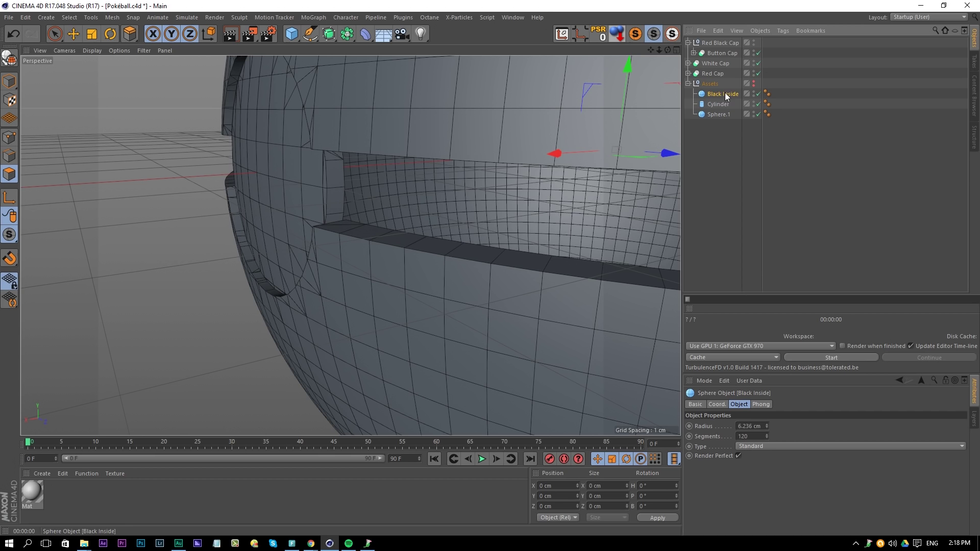
{"action": "left_click_drag", "start_coordinate": [725, 93], "coordinate": [718, 146]}
{"action": "left_click", "coordinate": [688, 83]}
{"action": "left_click_drag", "start_coordinate": [711, 95], "coordinate": [719, 49]}
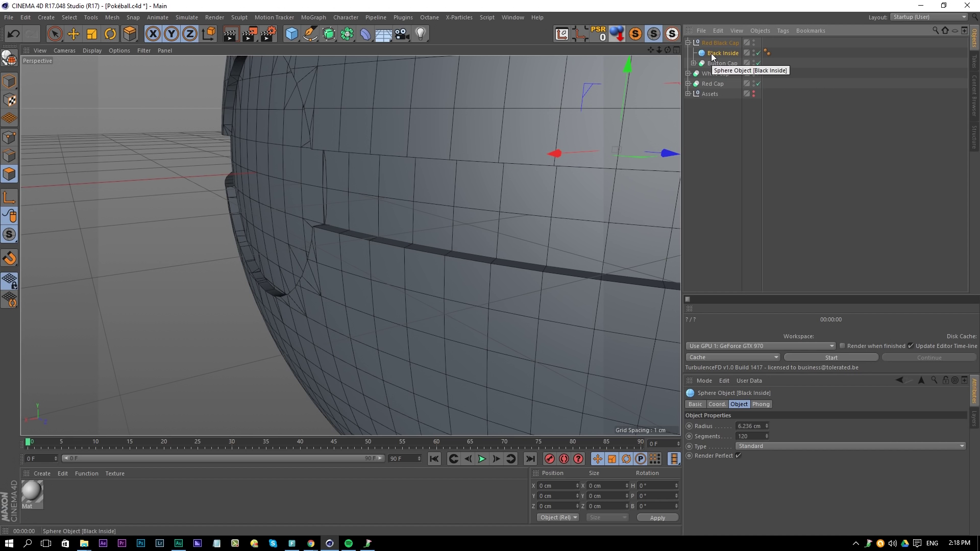
Step: Make the Black Inside sphere in Red Black Cap editable, start Loop Selection and hide the White Cap in the viewport
{"action": "key", "text": "c"}
{"action": "key", "text": "u"}
{"action": "key", "text": "l"}
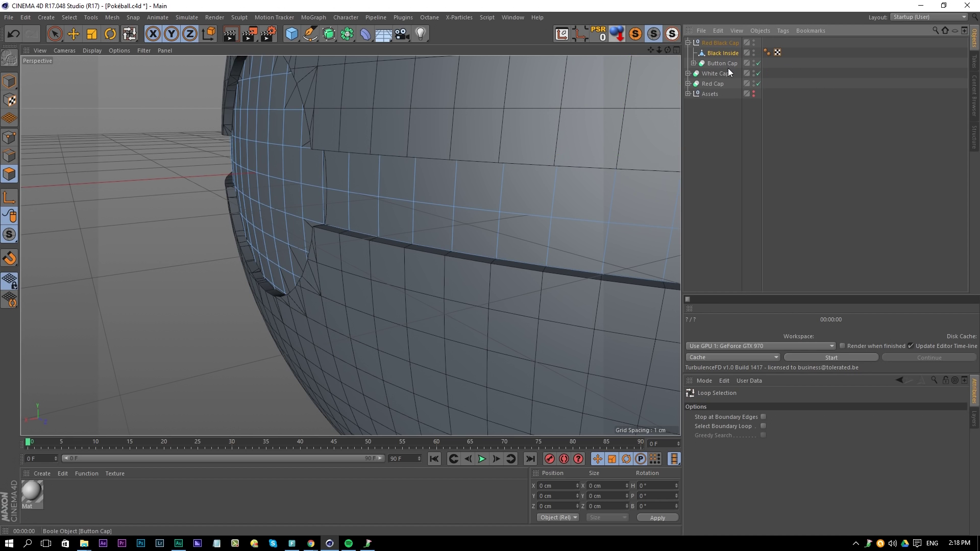
{"action": "left_click", "coordinate": [753, 74]}
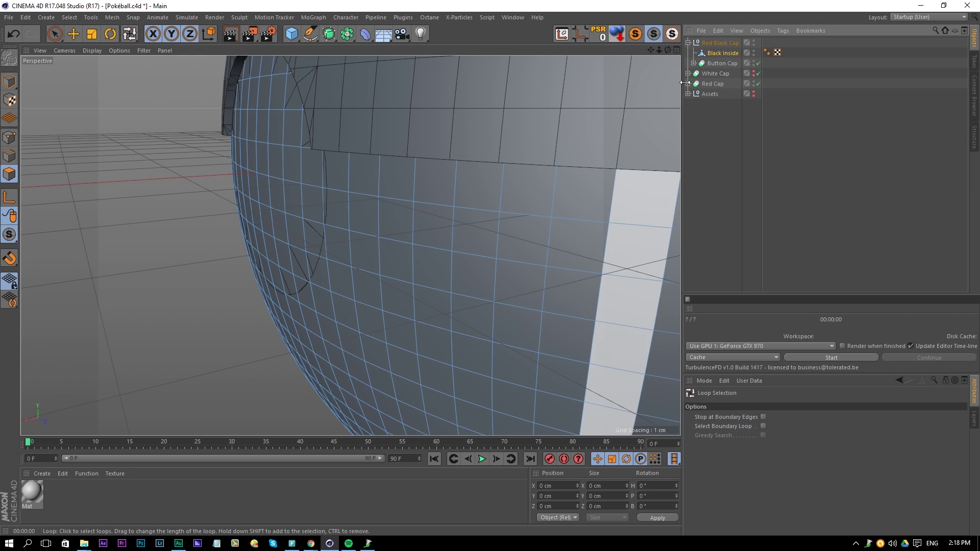
{"action": "left_click", "coordinate": [727, 54]}
{"action": "left_click_drag", "start_coordinate": [382, 243], "coordinate": [398, 154], "text": "alt"}
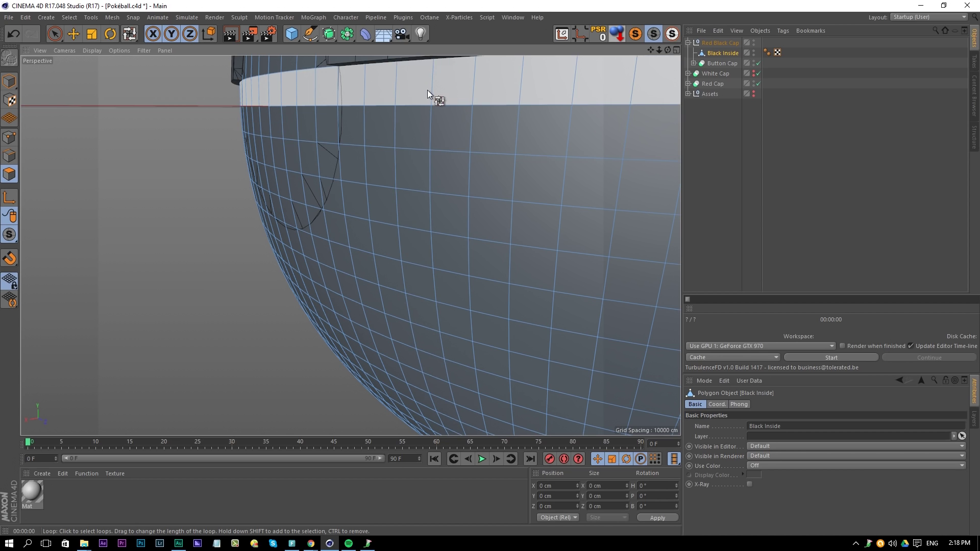
Step: Select the Black Inside polygon loops from the second row below the equator down to the lower pole and delete them
{"action": "left_click", "coordinate": [425, 175]}
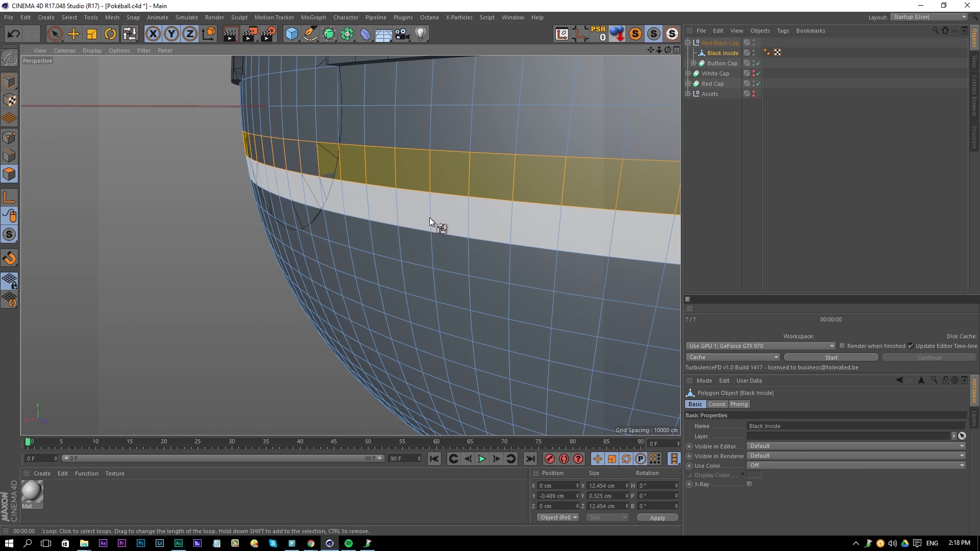
{"action": "left_click", "coordinate": [429, 217], "text": "shift"}
{"action": "left_click", "coordinate": [431, 246], "text": "shift"}
{"action": "left_click", "coordinate": [433, 280], "text": "shift"}
{"action": "left_click", "coordinate": [440, 325], "text": "shift"}
{"action": "left_click", "coordinate": [444, 342], "text": "shift"}
{"action": "left_click_drag", "start_coordinate": [444, 342], "coordinate": [429, 178], "text": "alt"}
{"action": "left_click_drag", "start_coordinate": [457, 271], "coordinate": [452, 199], "text": "alt"}
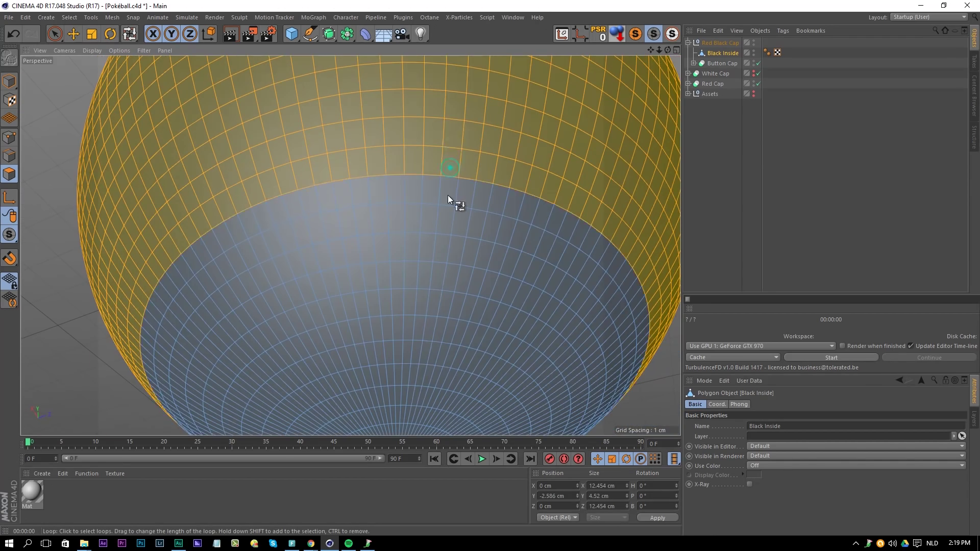
{"action": "left_click", "coordinate": [450, 251], "text": "shift"}
{"action": "left_click_drag", "start_coordinate": [432, 236], "coordinate": [395, 286], "text": "alt"}
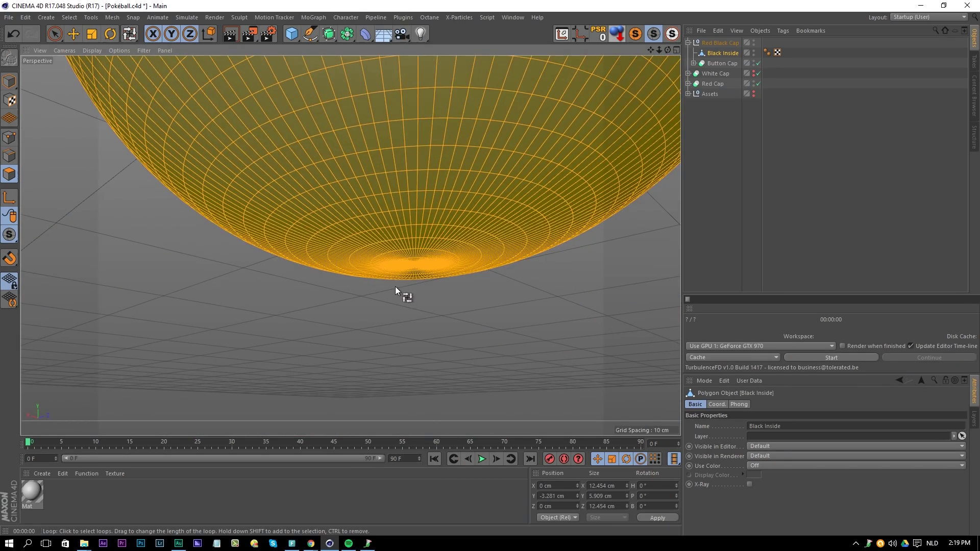
{"action": "key", "text": "Delete"}
Step: Turn the White Cap's viewport display back on and clear the object selection
{"action": "left_click_drag", "start_coordinate": [504, 182], "coordinate": [511, 240], "text": "alt"}
{"action": "middle_click_drag", "start_coordinate": [510, 240], "coordinate": [502, 250], "text": "alt"}
{"action": "left_click_drag", "start_coordinate": [402, 151], "coordinate": [409, 214], "text": "alt"}
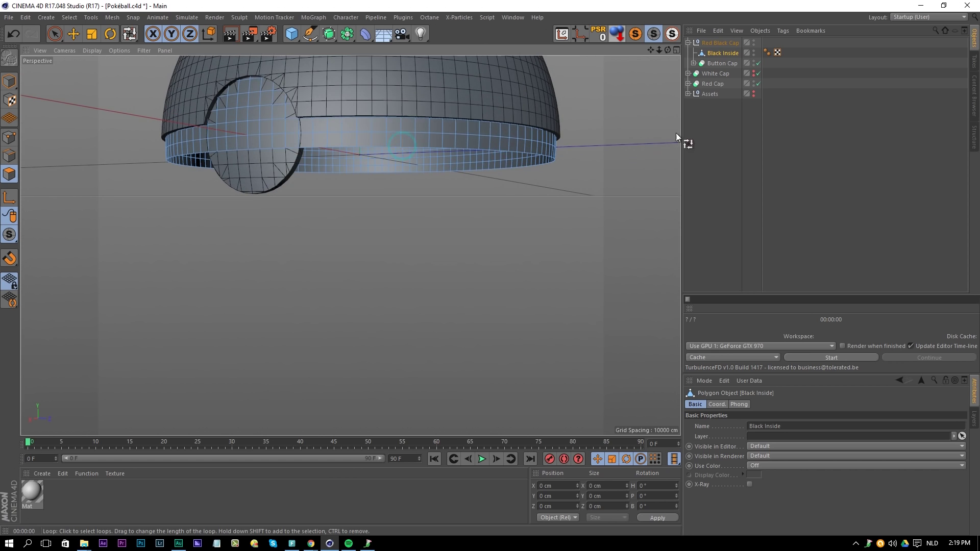
{"action": "left_click", "coordinate": [753, 82]}
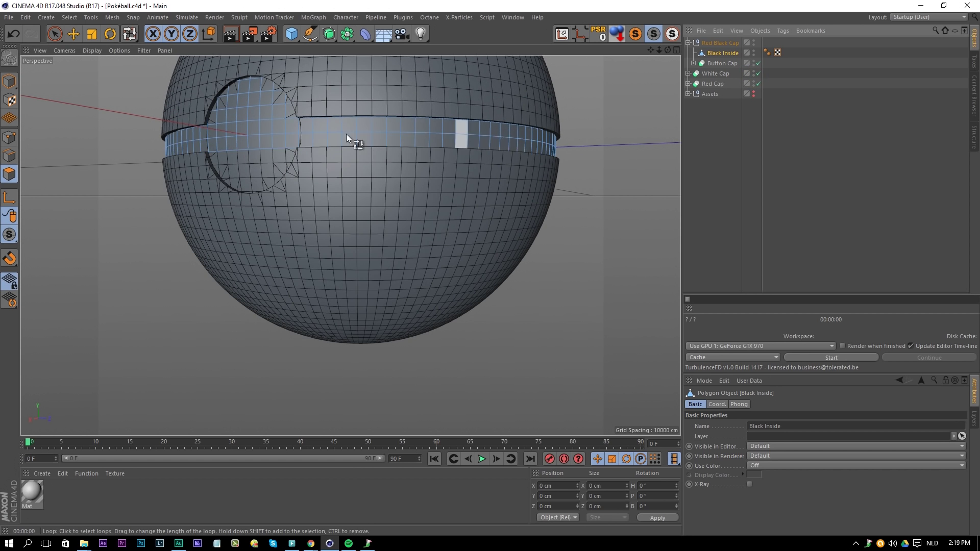
{"action": "left_click", "coordinate": [704, 122]}
{"action": "left_click_drag", "start_coordinate": [252, 133], "coordinate": [394, 169], "text": "alt"}
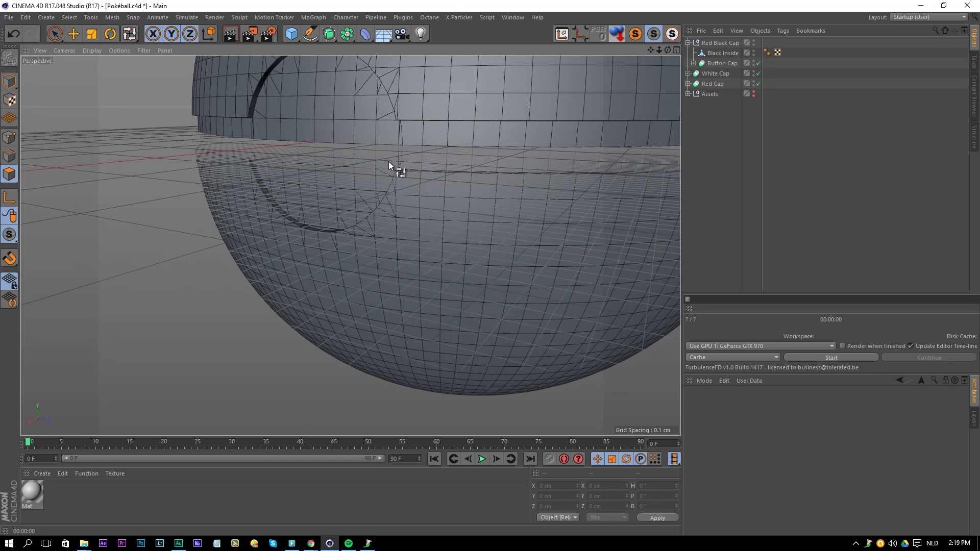
Step: Extrude all polygons of the trimmed Black Inside shell inward with an offset of -0.36 cm
{"action": "left_click", "coordinate": [726, 56]}
{"action": "left_click_drag", "start_coordinate": [517, 142], "coordinate": [403, 148], "text": "alt"}
{"action": "middle_click_drag", "start_coordinate": [403, 148], "coordinate": [344, 164], "text": "alt"}
{"action": "left_click_drag", "start_coordinate": [344, 163], "coordinate": [136, 153], "text": "alt"}
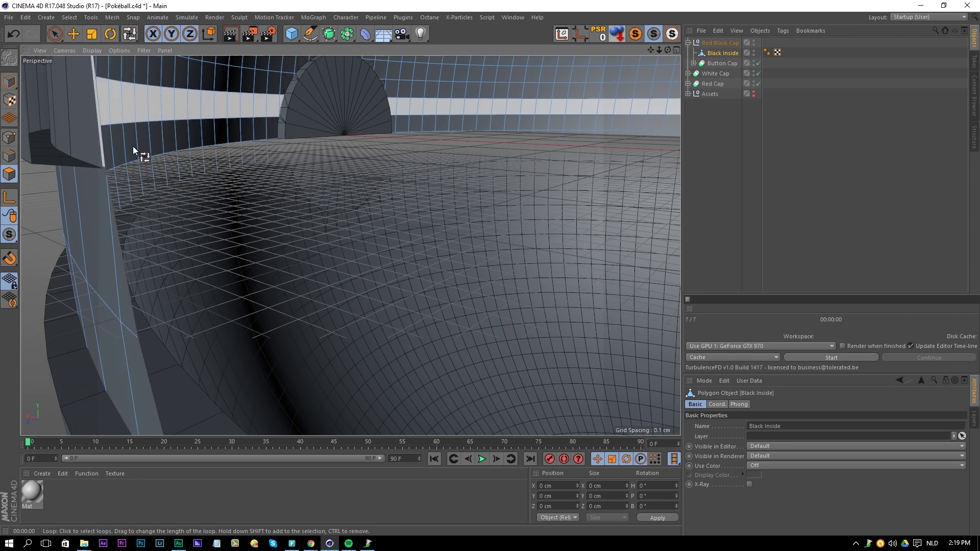
{"action": "key", "text": "ctrl+a"}
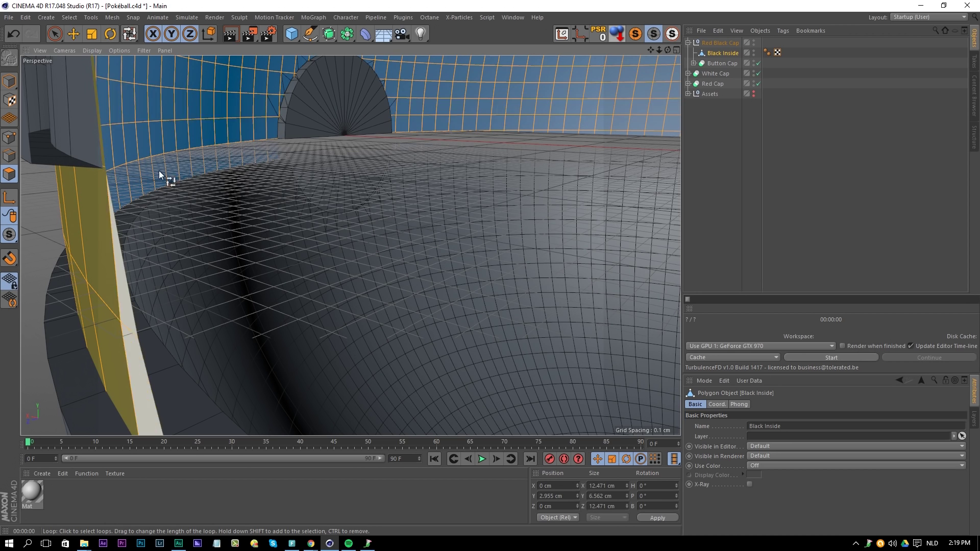
{"action": "right_click", "coordinate": [218, 145]}
{"action": "left_click", "coordinate": [262, 307]}
{"action": "left_click_drag", "start_coordinate": [407, 212], "coordinate": [352, 213]}
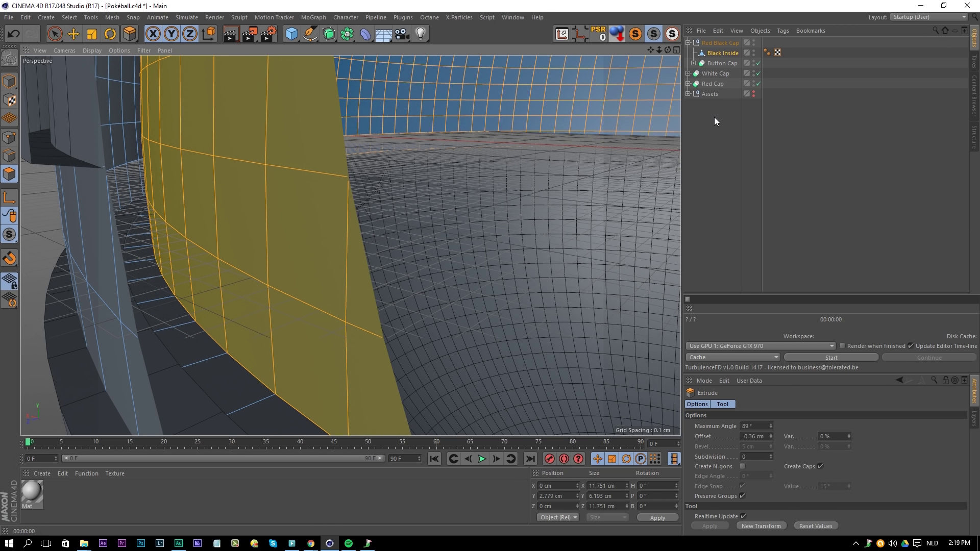
{"action": "left_click_drag", "start_coordinate": [299, 206], "coordinate": [262, 204], "text": "alt"}
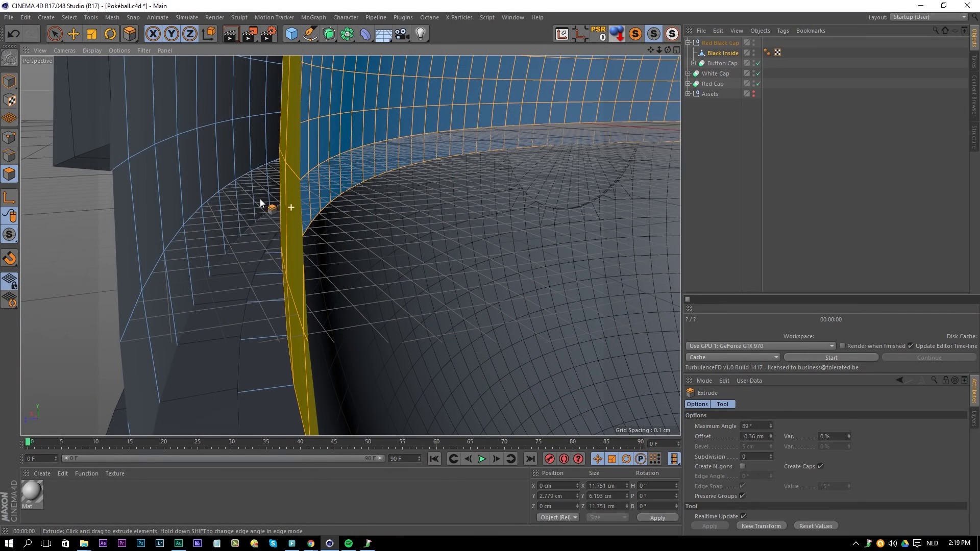
{"action": "left_click", "coordinate": [708, 129]}
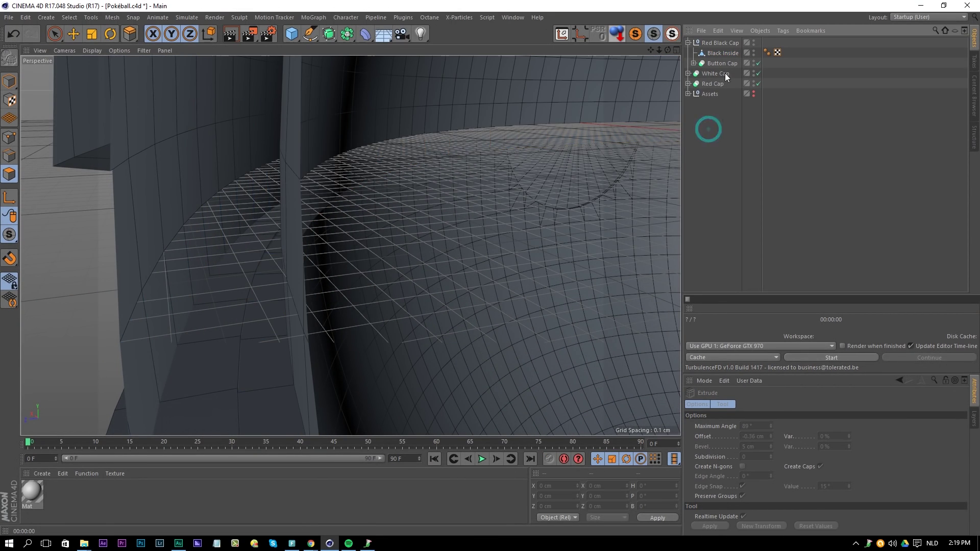
Step: Copy the Black Inside sphere from the Assets group to the top level of the object hierarchy
{"action": "left_click", "coordinate": [687, 94]}
{"action": "left_click", "coordinate": [724, 104]}
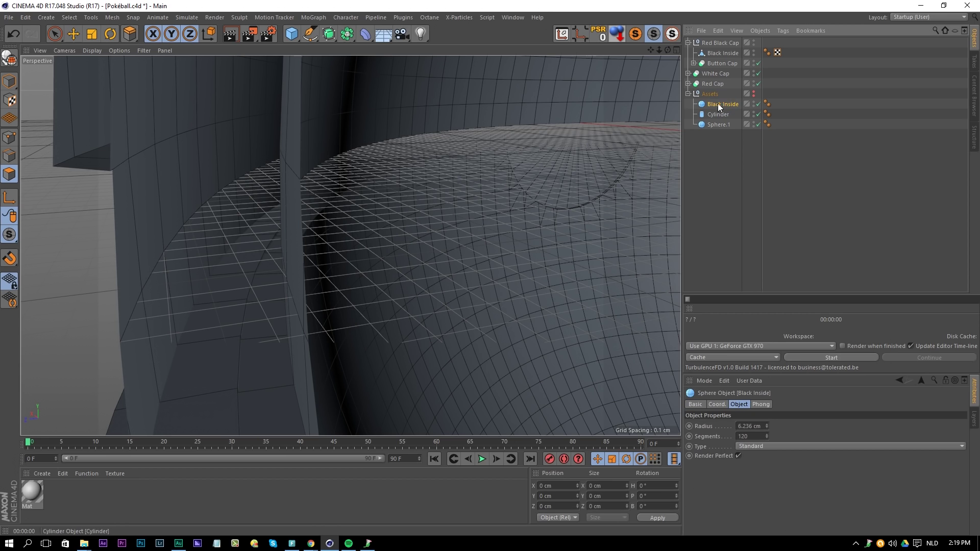
{"action": "left_click_drag", "start_coordinate": [722, 155], "coordinate": [722, 156], "text": "ctrl"}
{"action": "left_click", "coordinate": [687, 94]}
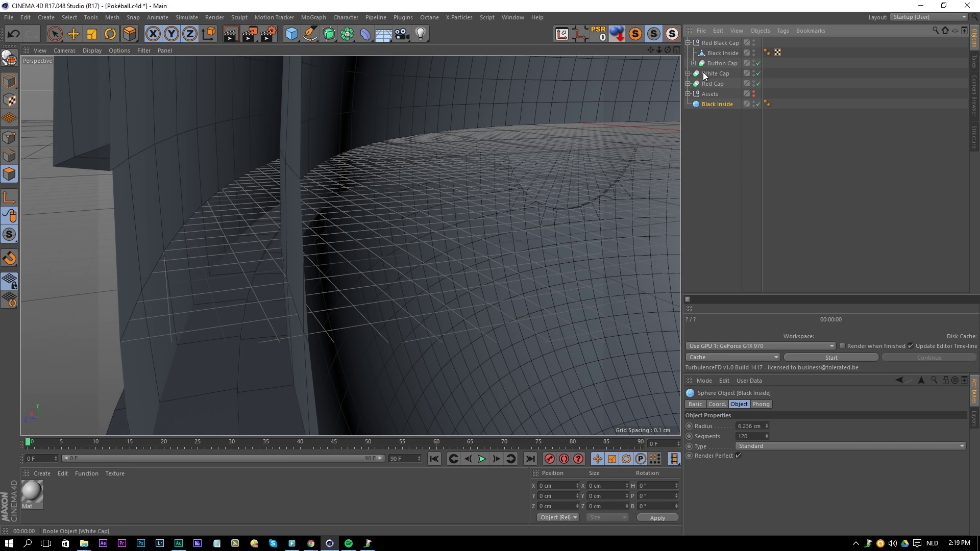
Step: Set the copied Black Inside sphere's type to Hemisphere
{"action": "left_click", "coordinate": [708, 73]}
{"action": "left_click", "coordinate": [719, 104]}
{"action": "left_click", "coordinate": [756, 448]}
{"action": "left_click", "coordinate": [757, 506]}
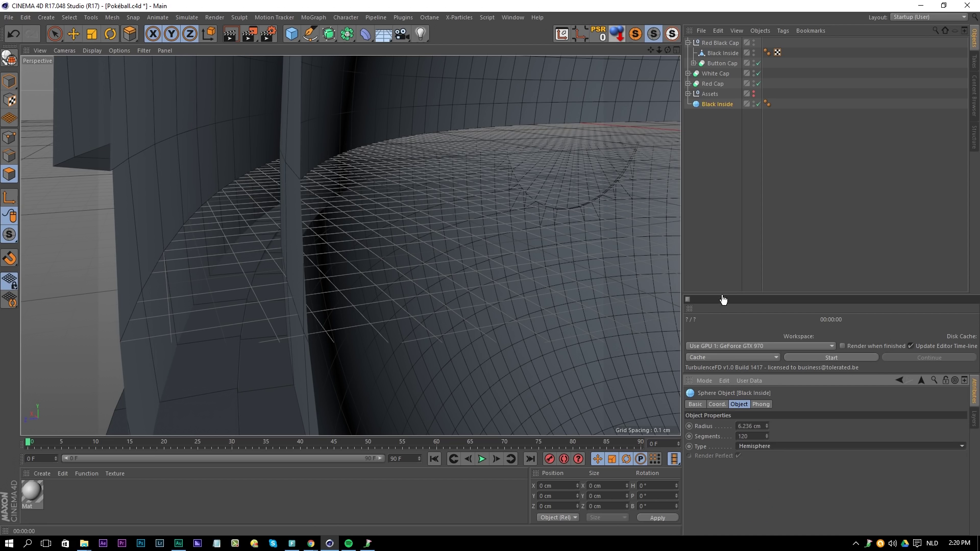
Step: Hide the Red Black Cap group and the Red Cap in the viewport and collapse the Red Black Cap group
{"action": "left_click", "coordinate": [754, 42]}
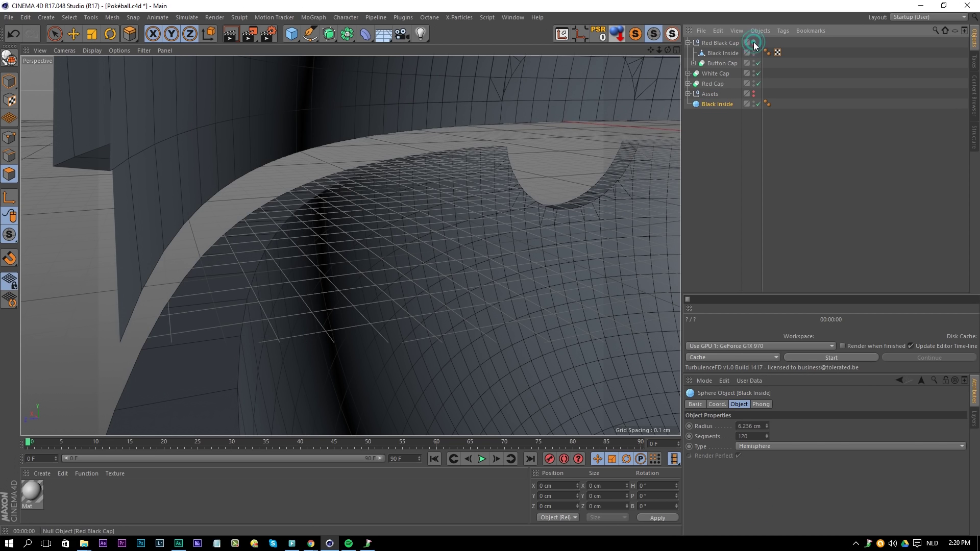
{"action": "left_click", "coordinate": [753, 83]}
{"action": "left_click", "coordinate": [688, 43]}
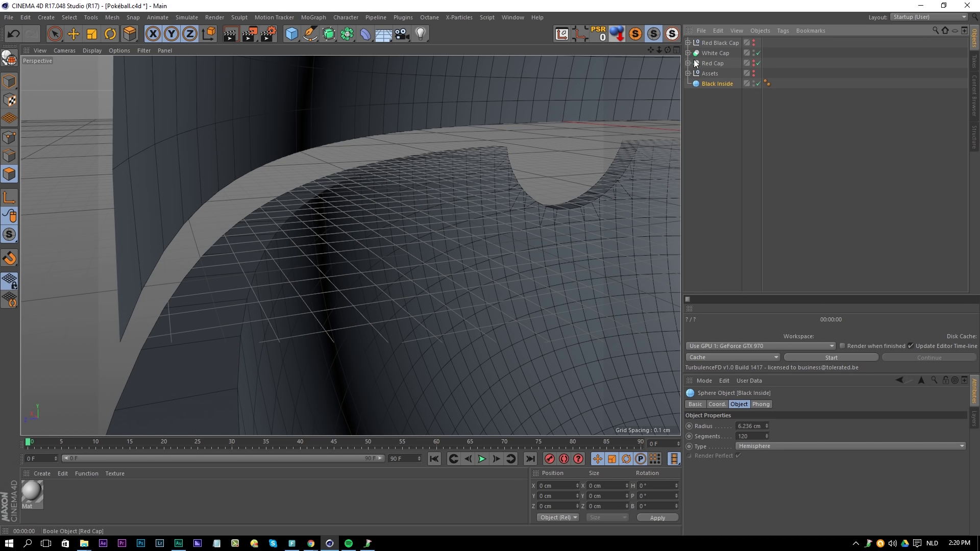
Step: Rotate the Black Inside hemisphere about its X axis so it opens upward inside the White Cap
{"action": "scroll", "coordinate": [447, 174], "scroll_direction": "down", "scroll_amount": 10}
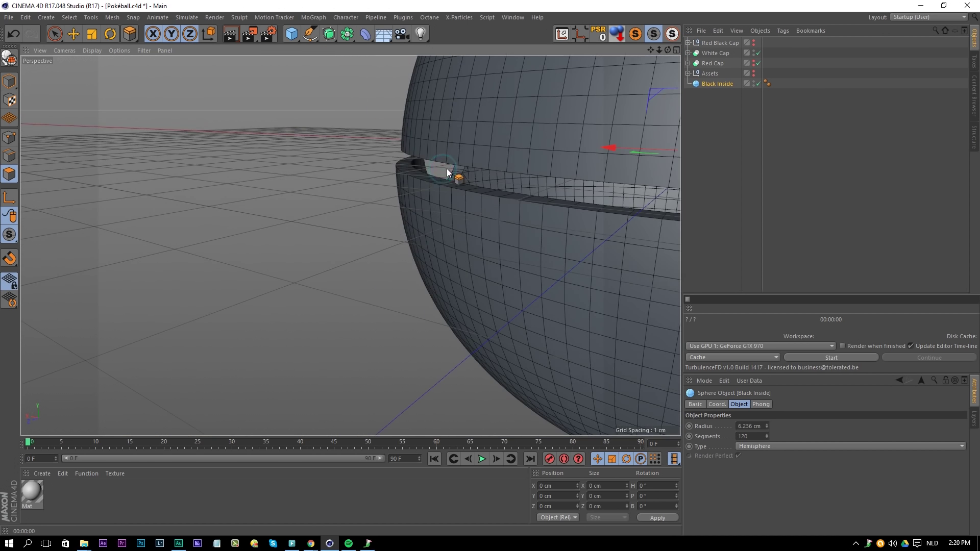
{"action": "key", "text": "r"}
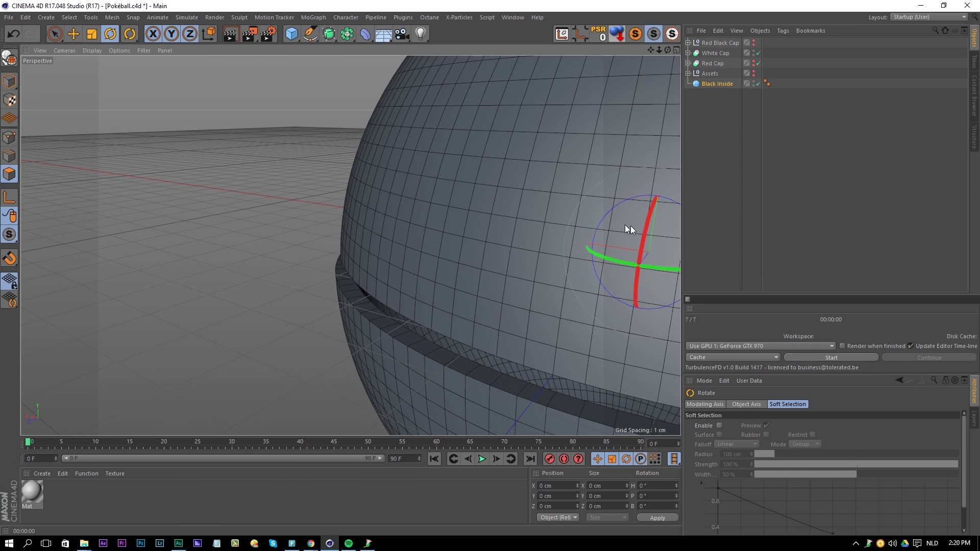
{"action": "left_click_drag", "start_coordinate": [620, 204], "coordinate": [719, 379]}
{"action": "left_click_drag", "start_coordinate": [351, 245], "coordinate": [397, 314], "text": "alt"}
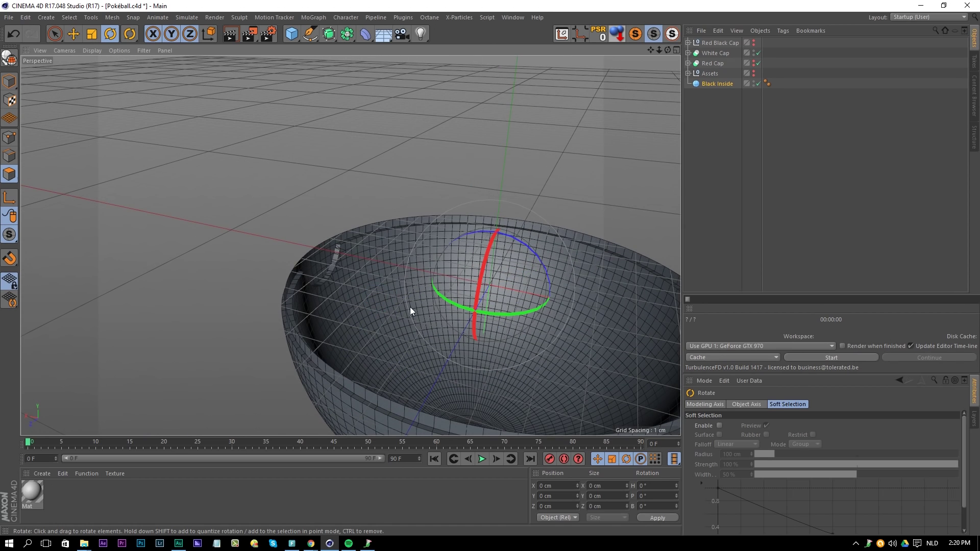
Step: Make the Black Inside hemisphere editable and delete the polygon loop along its upper rim
{"action": "key", "text": "c"}
{"action": "key", "text": "u"}
{"action": "key", "text": "l"}
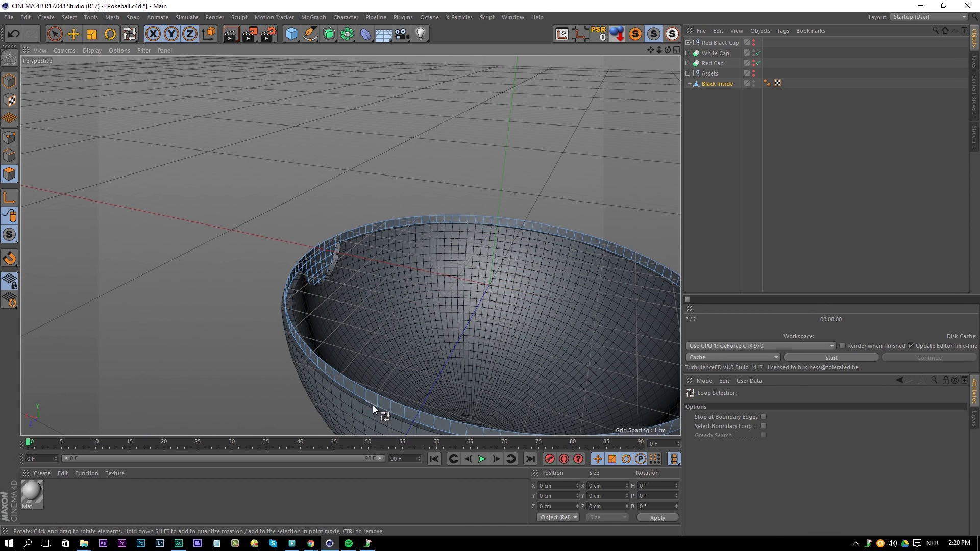
{"action": "left_click", "coordinate": [381, 402]}
{"action": "key", "text": "Delete"}
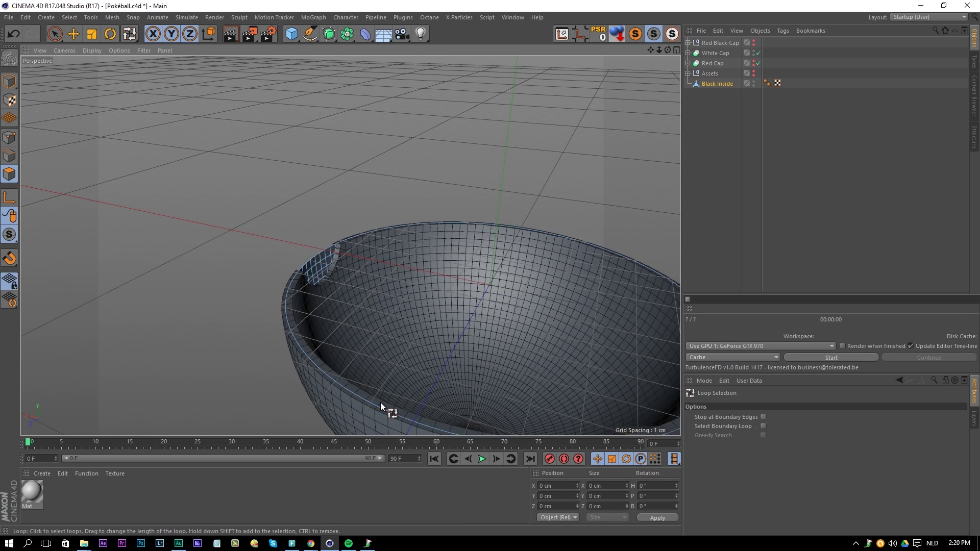
Step: Try to scale down all remaining polygons of the Black Inside shell, then undo the scaling
{"action": "left_click", "coordinate": [291, 297]}
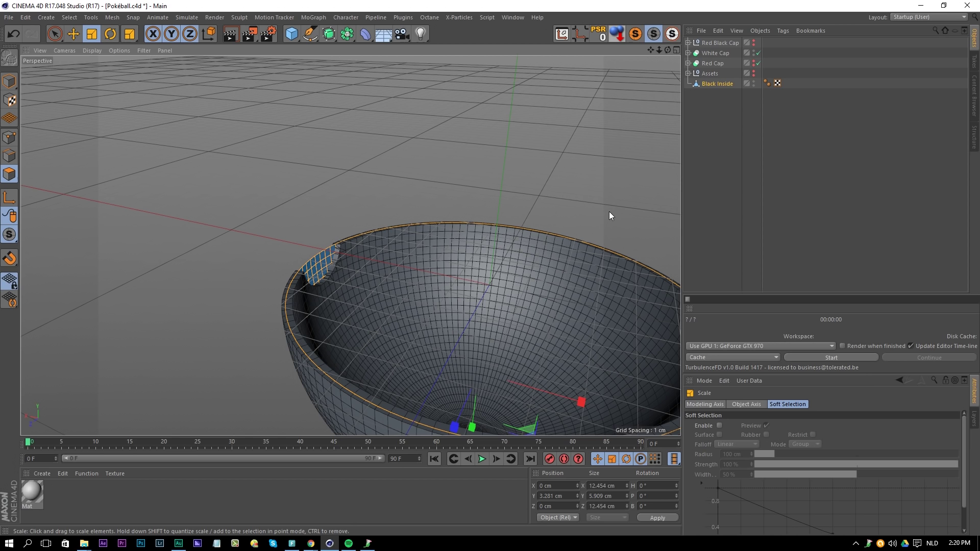
{"action": "left_click_drag", "start_coordinate": [585, 315], "coordinate": [571, 317]}
{"action": "key", "text": "ctrl+z"}
{"action": "left_click_drag", "start_coordinate": [391, 295], "coordinate": [384, 284], "text": "alt"}
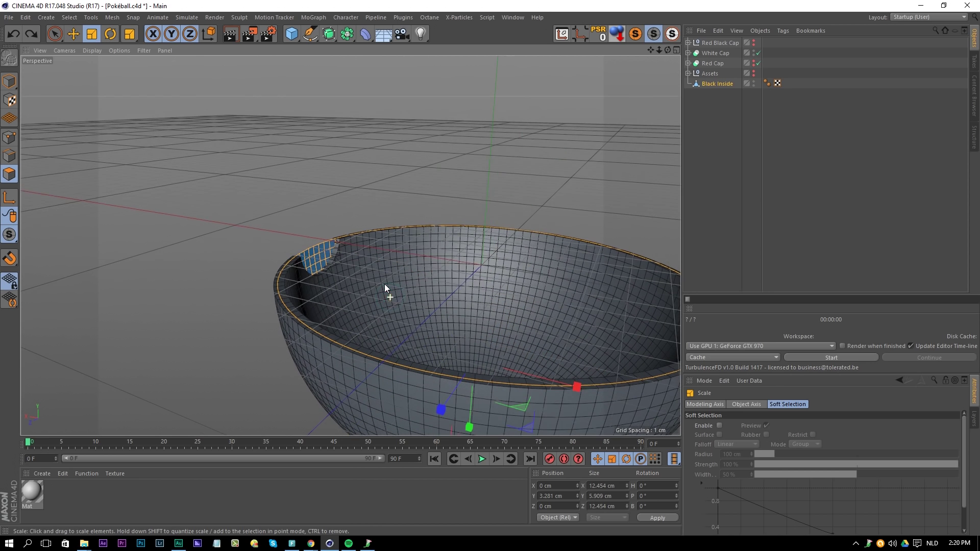
Step: Delete the top-level Black Inside shell and replace it with a fresh copy of the Black Inside sphere from the Assets group
{"action": "left_click", "coordinate": [709, 83]}
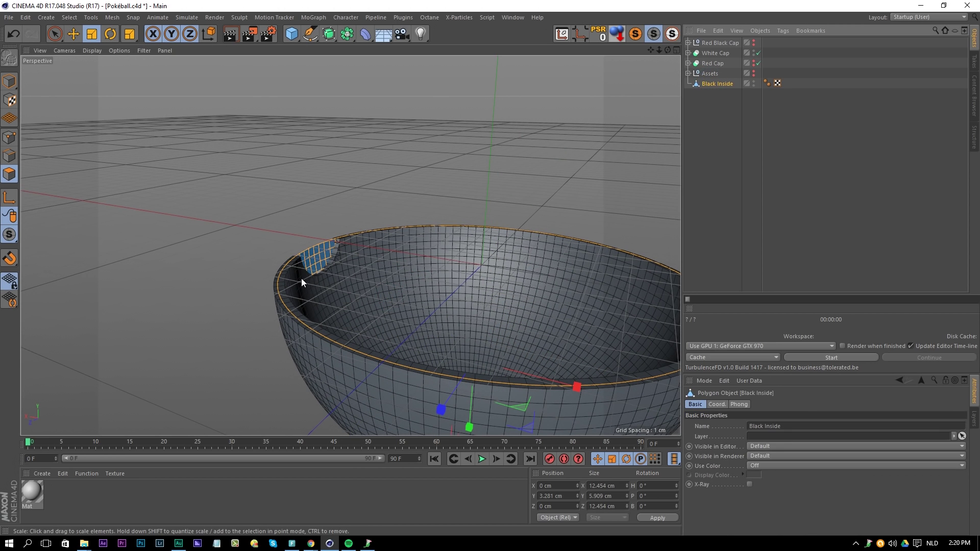
{"action": "left_click_drag", "start_coordinate": [369, 238], "coordinate": [388, 323], "text": "alt"}
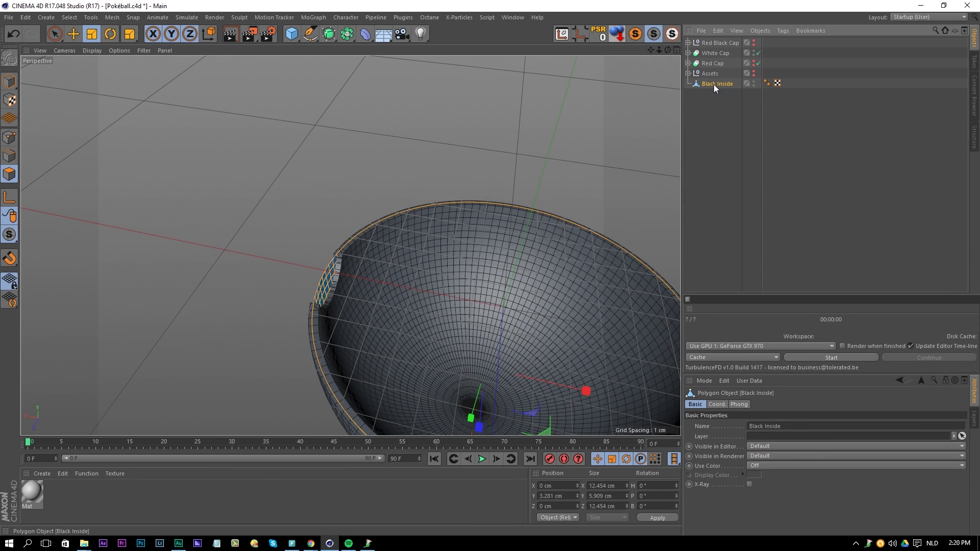
{"action": "key", "text": "Delete"}
{"action": "left_click", "coordinate": [687, 73]}
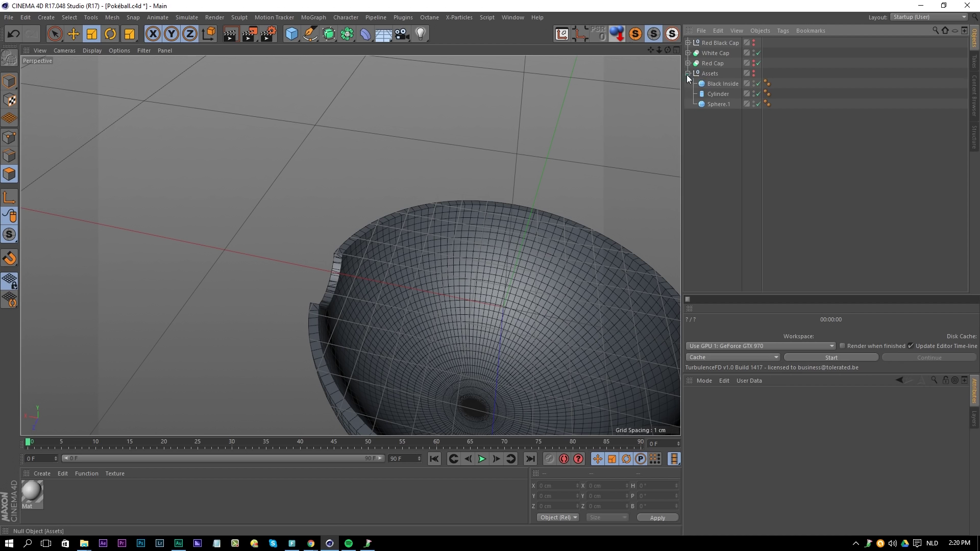
{"action": "left_click", "coordinate": [719, 84]}
{"action": "left_click_drag", "start_coordinate": [721, 84], "coordinate": [709, 125]}
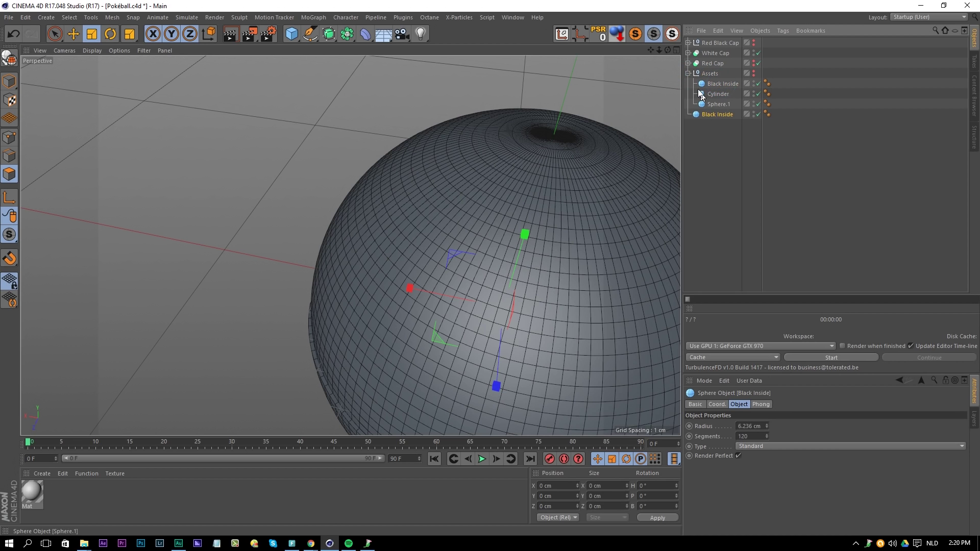
{"action": "left_click", "coordinate": [687, 73]}
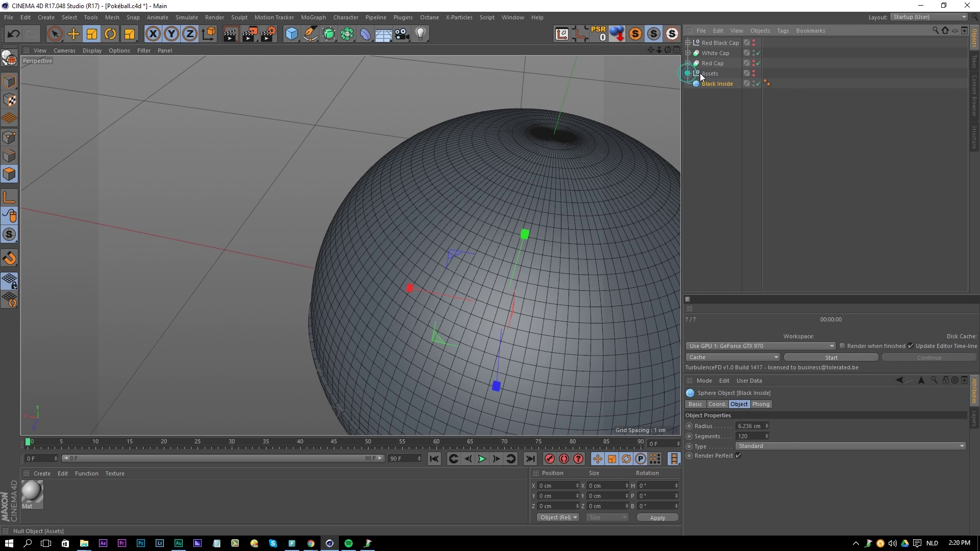
Step: Set the new Black Inside sphere's type to Hemisphere and rotate it about its X axis so it opens upward
{"action": "left_click", "coordinate": [750, 451]}
{"action": "left_click", "coordinate": [768, 446]}
{"action": "left_click", "coordinate": [762, 509]}
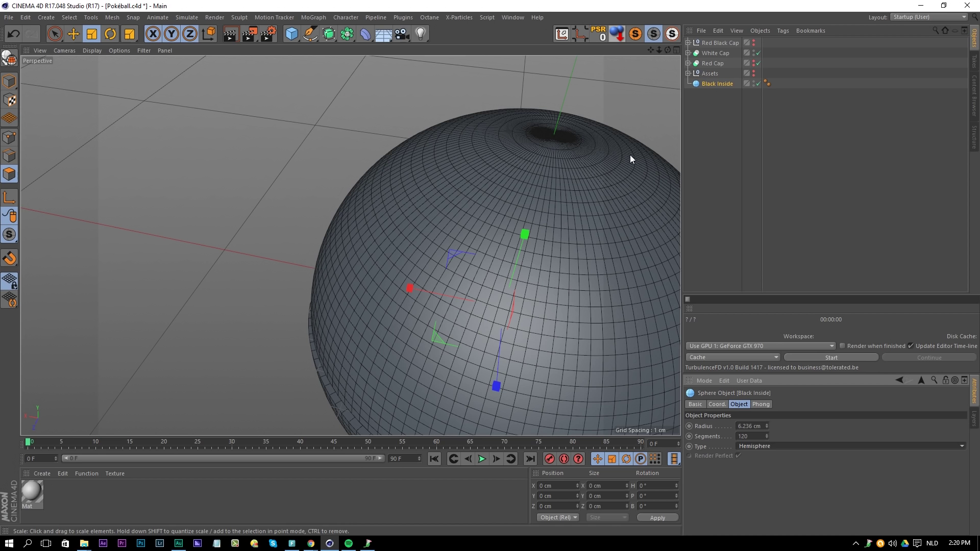
{"action": "key", "text": "r"}
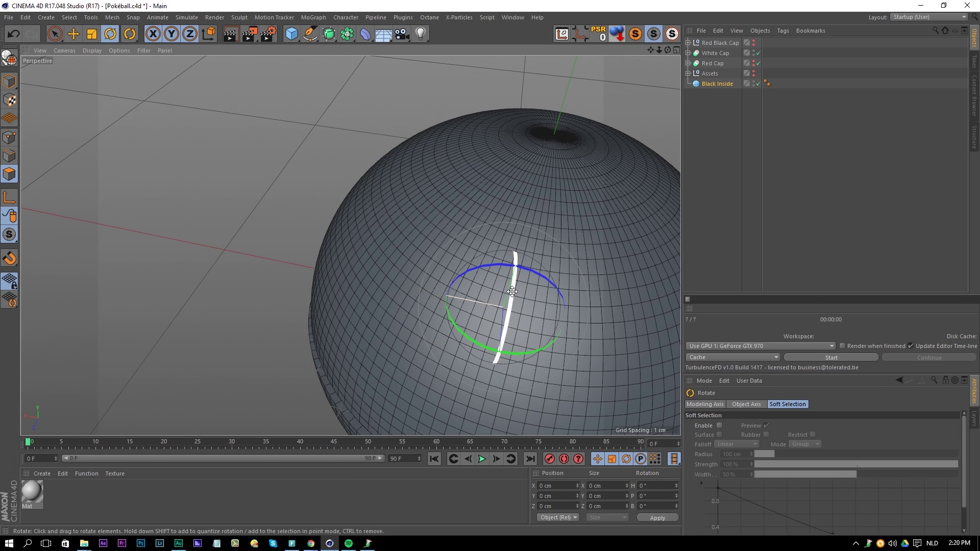
{"action": "left_click_drag", "start_coordinate": [496, 263], "coordinate": [517, 437]}
{"action": "right_click_drag", "start_coordinate": [435, 216], "coordinate": [448, 215], "text": "alt"}
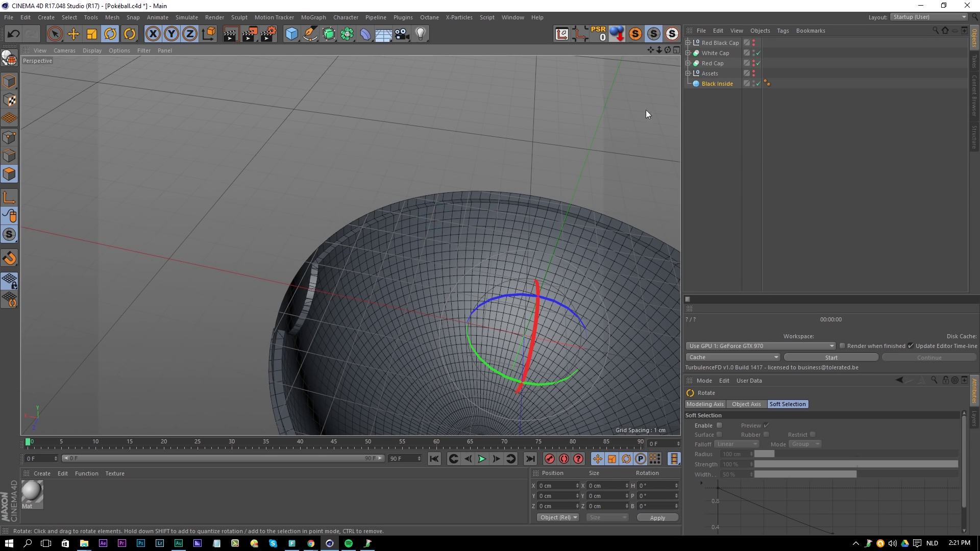
Step: Try radii of 5.236 cm and 5.8 cm for the Black Inside hemisphere
{"action": "left_click", "coordinate": [714, 83]}
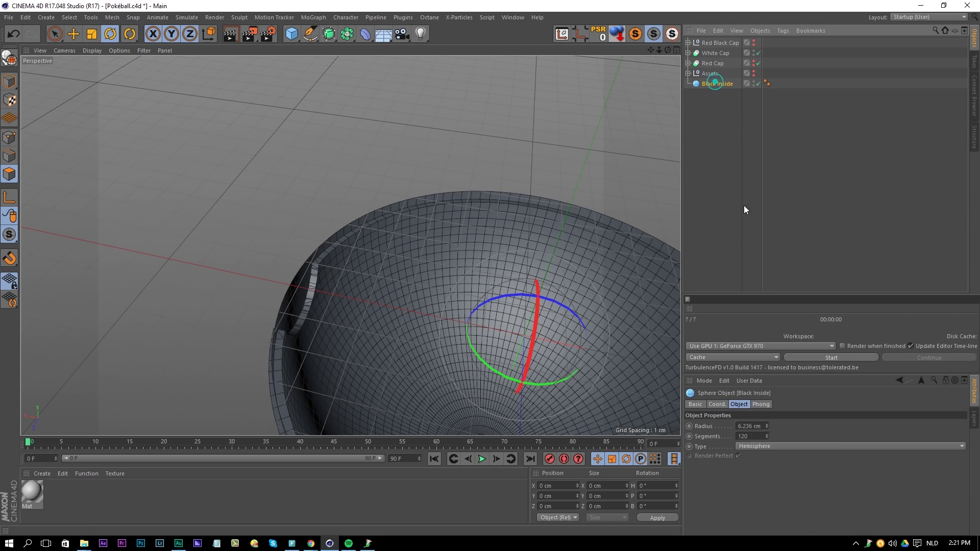
{"action": "left_click", "coordinate": [766, 428]}
{"action": "left_click", "coordinate": [766, 422]}
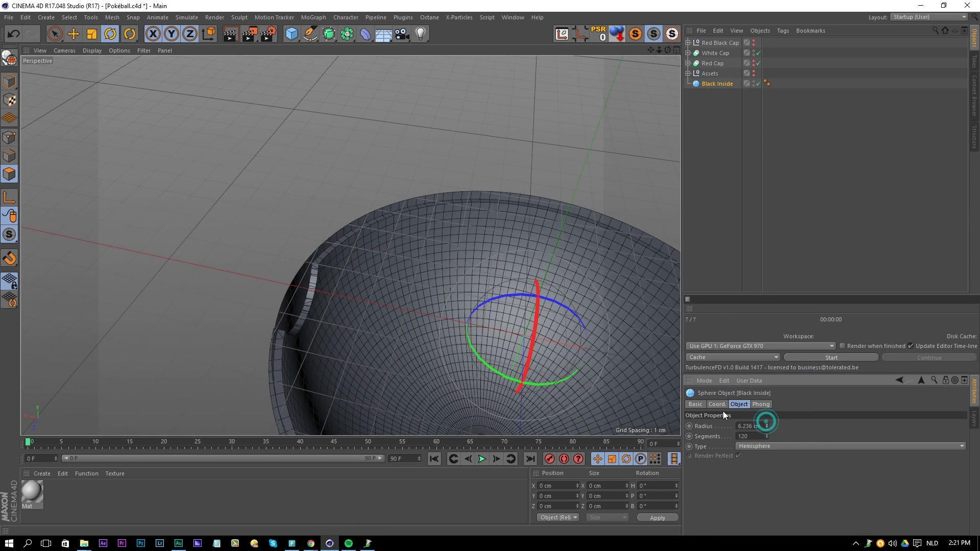
{"action": "key", "text": "t"}
{"action": "left_click", "coordinate": [715, 85]}
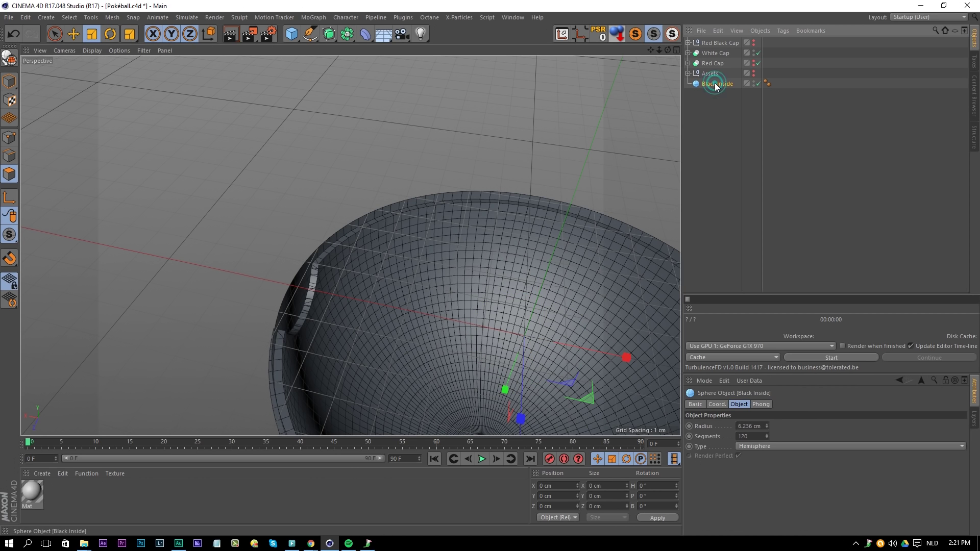
{"action": "left_click", "coordinate": [767, 428]}
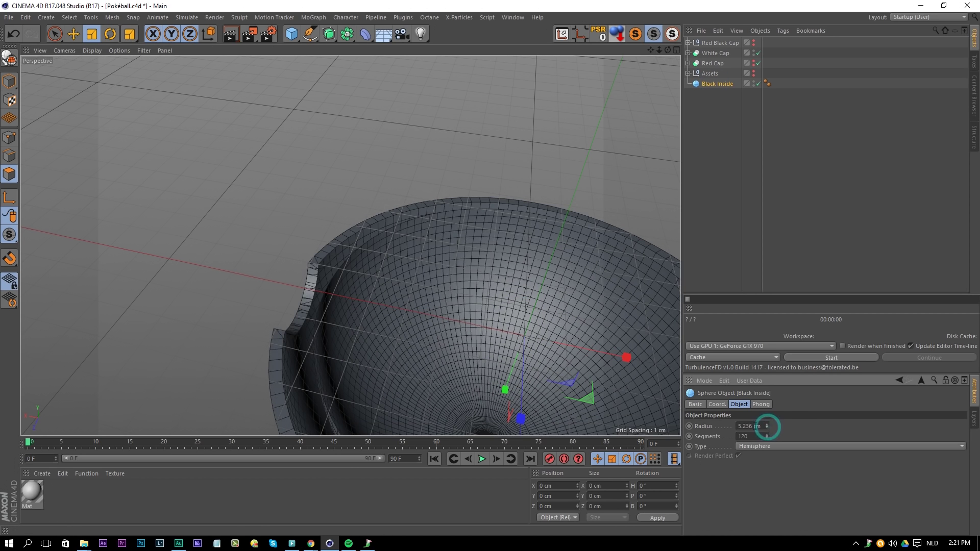
{"action": "left_click_drag", "start_coordinate": [416, 354], "coordinate": [444, 333], "text": "alt"}
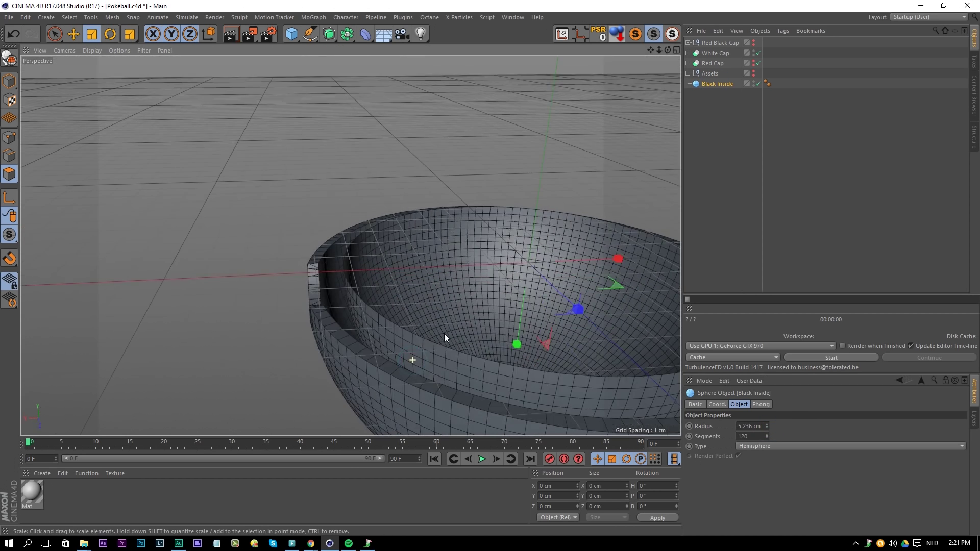
{"action": "left_click", "coordinate": [742, 424]}
{"action": "left_click_drag", "start_coordinate": [743, 425], "coordinate": [752, 424]}
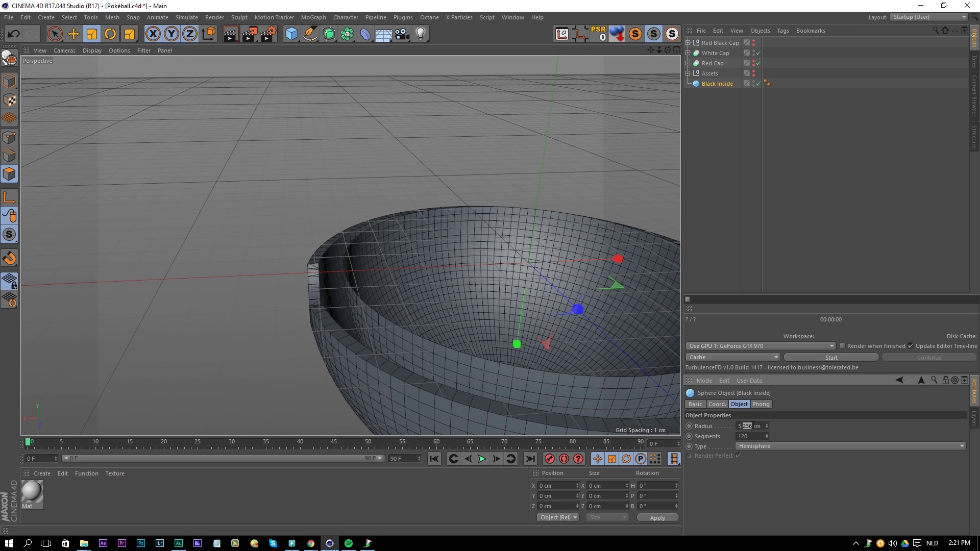
{"action": "type", "text": "8"}
{"action": "key", "text": "Return"}
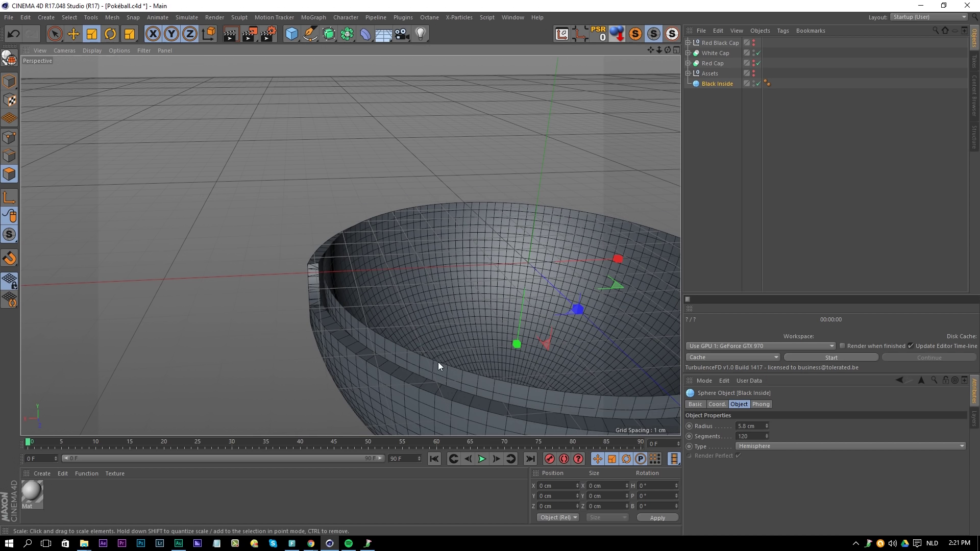
Step: Set the Black Inside hemisphere's radius to 6 cm and check its fit against the White Cap's rim
{"action": "left_click_drag", "start_coordinate": [437, 363], "coordinate": [423, 388], "text": "alt"}
{"action": "left_click_drag", "start_coordinate": [745, 425], "coordinate": [687, 423]}
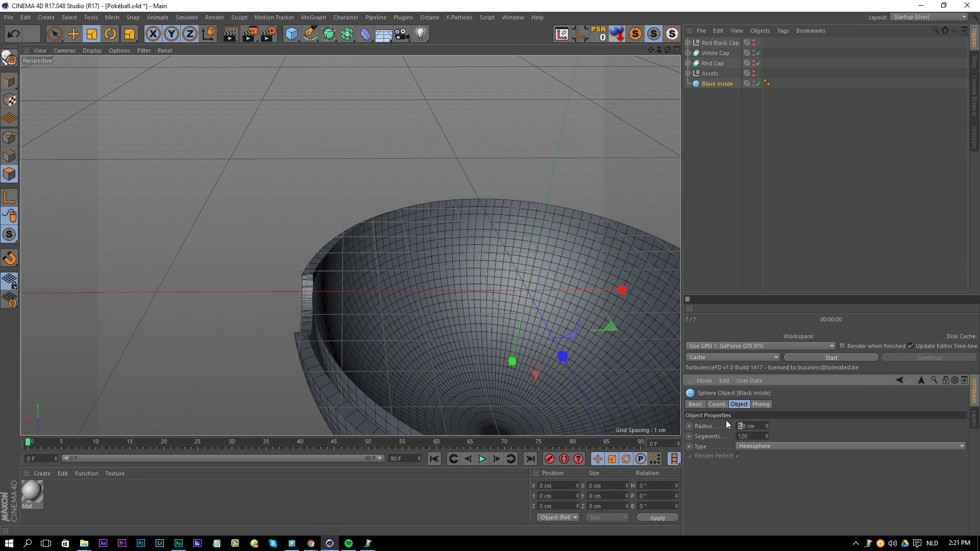
{"action": "type", "text": "9"}
{"action": "key", "text": "BackSpace"}
{"action": "type", "text": "6"}
{"action": "key", "text": "Return"}
{"action": "right_click_drag", "start_coordinate": [335, 386], "coordinate": [392, 375], "text": "alt"}
{"action": "left_click_drag", "start_coordinate": [332, 380], "coordinate": [298, 347], "text": "alt"}
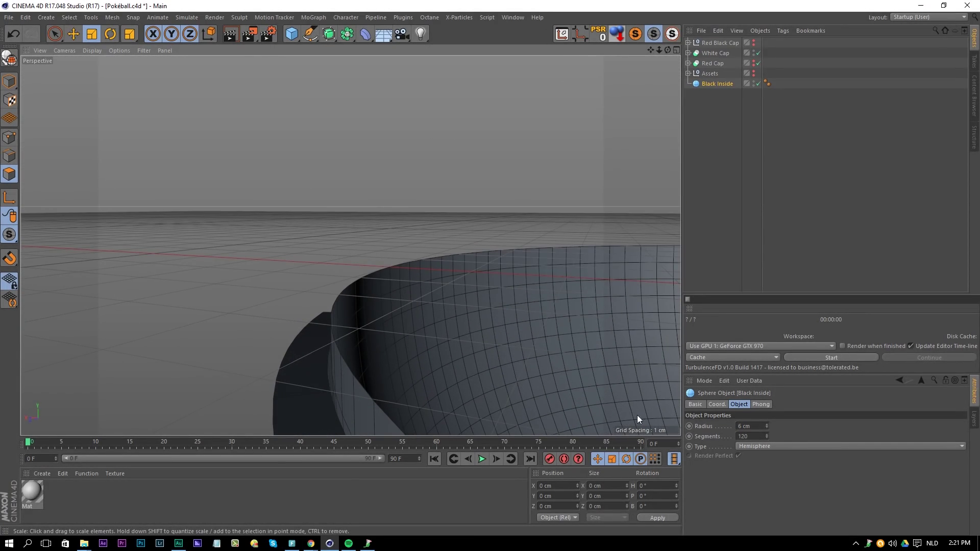
Step: Try radii of 6.1 cm, 6.05 cm and 6.04 cm for the Black Inside hemisphere
{"action": "left_click", "coordinate": [747, 426]}
{"action": "type", "text": "6.1"}
{"action": "key", "text": "Return"}
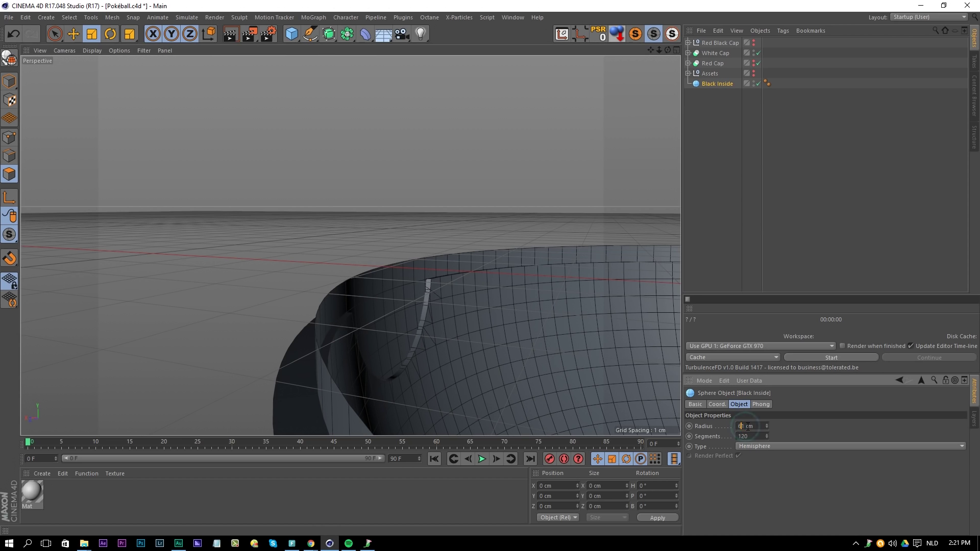
{"action": "key", "text": "Return"}
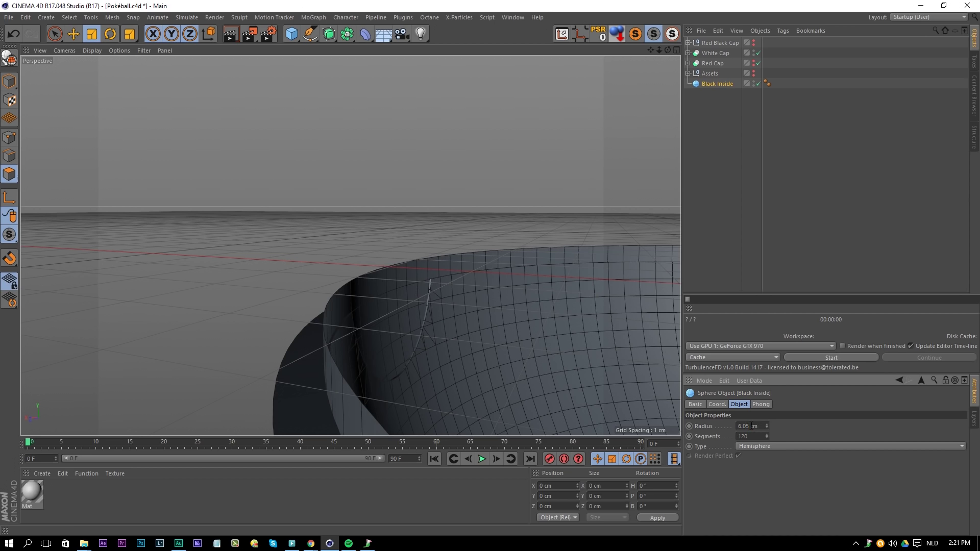
{"action": "left_click", "coordinate": [747, 425]}
{"action": "key", "text": "BackSpace"}
{"action": "type", "text": "6"}
{"action": "key", "text": "Return"}
{"action": "left_click", "coordinate": [748, 425]}
{"action": "type", "text": "6.04"}
{"action": "key", "text": "Return"}
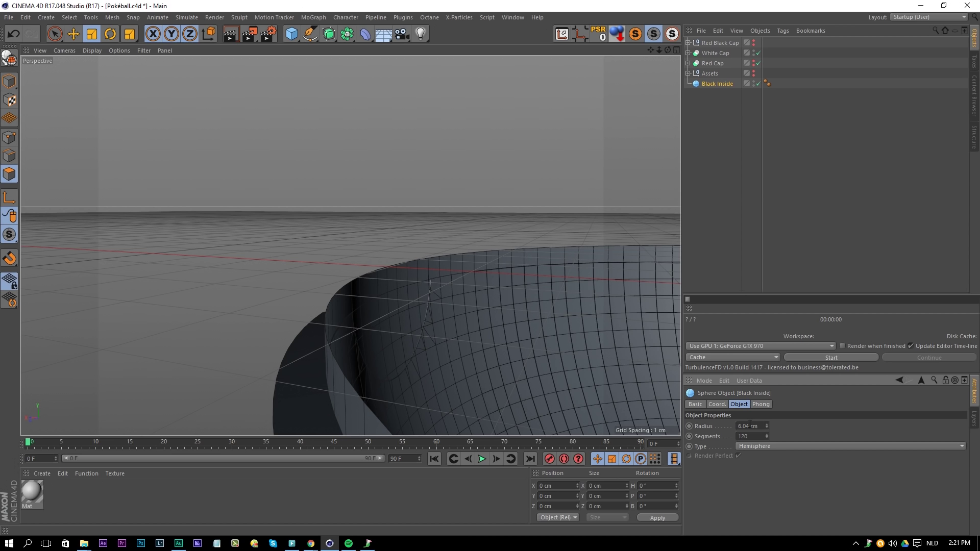
Step: Set the Black Inside hemisphere's radius to 6.03 cm
{"action": "left_click", "coordinate": [748, 426]}
{"action": "type", "text": "3"}
{"action": "key", "text": "Return"}
{"action": "mouse_move", "coordinate": [389, 314]}
{"action": "left_mouse_down", "text": "alt"}
{"action": "mouse_move", "coordinate": [424, 317]}
{"action": "mouse_move", "coordinate": [428, 335]}
{"action": "mouse_move", "coordinate": [455, 301]}
{"action": "mouse_move", "coordinate": [370, 303]}
{"action": "mouse_move", "coordinate": [375, 310]}
{"action": "left_mouse_up", "text": "alt"}
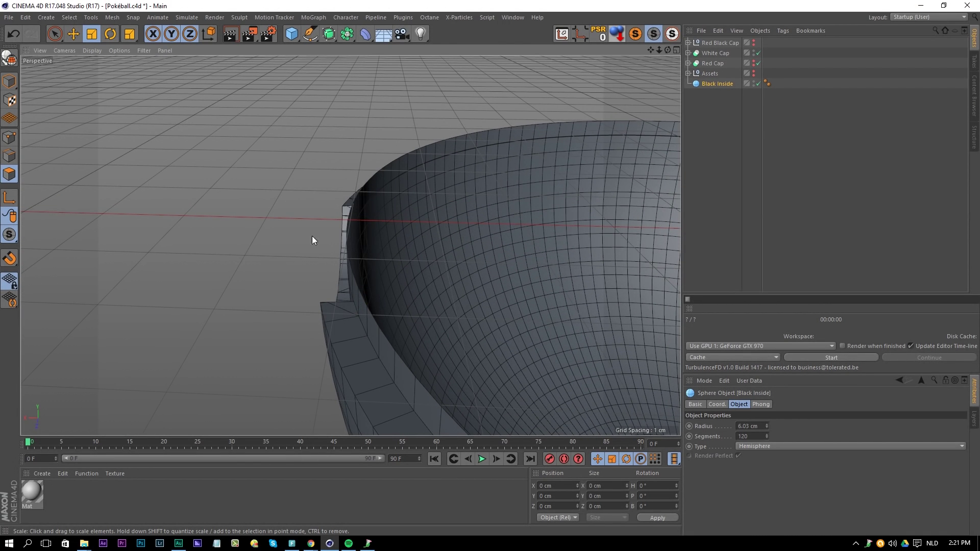
Step: Make the Black Inside hemisphere editable and delete the polygon loop along its open upper rim
{"action": "left_click", "coordinate": [724, 85]}
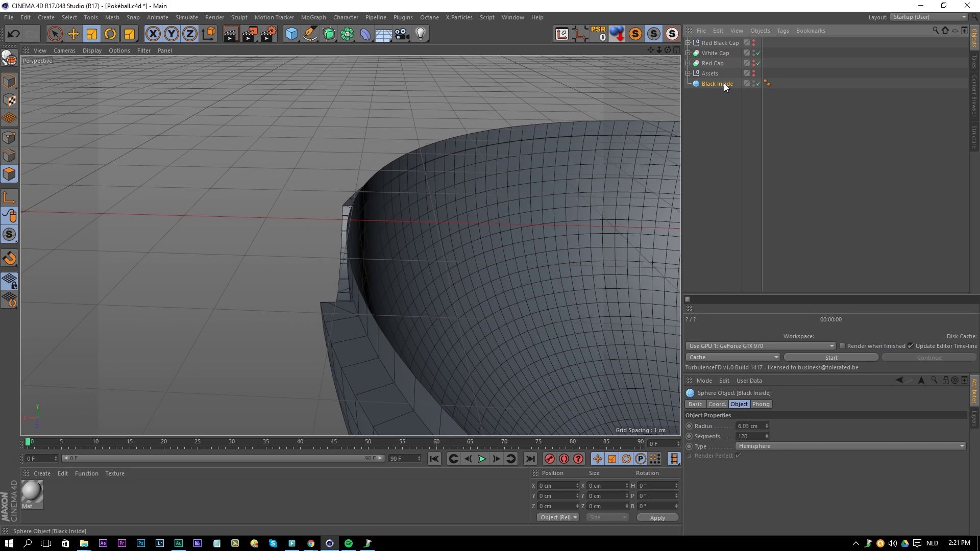
{"action": "key", "text": "c"}
{"action": "key", "text": "u"}
{"action": "key", "text": "l"}
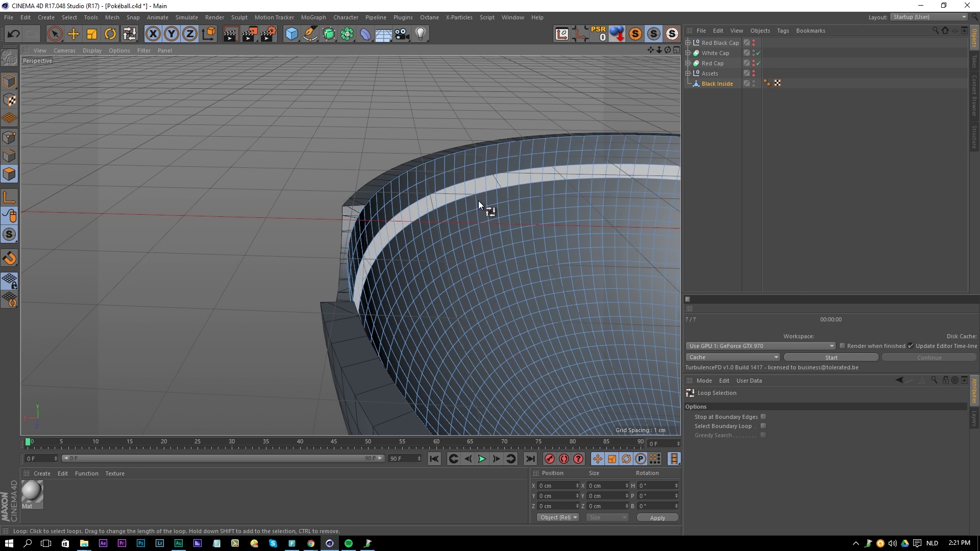
Step: Extrude all polygons of the Black Inside shell by about -0.09 cm to give it thickness
{"action": "left_click", "coordinate": [490, 219]}
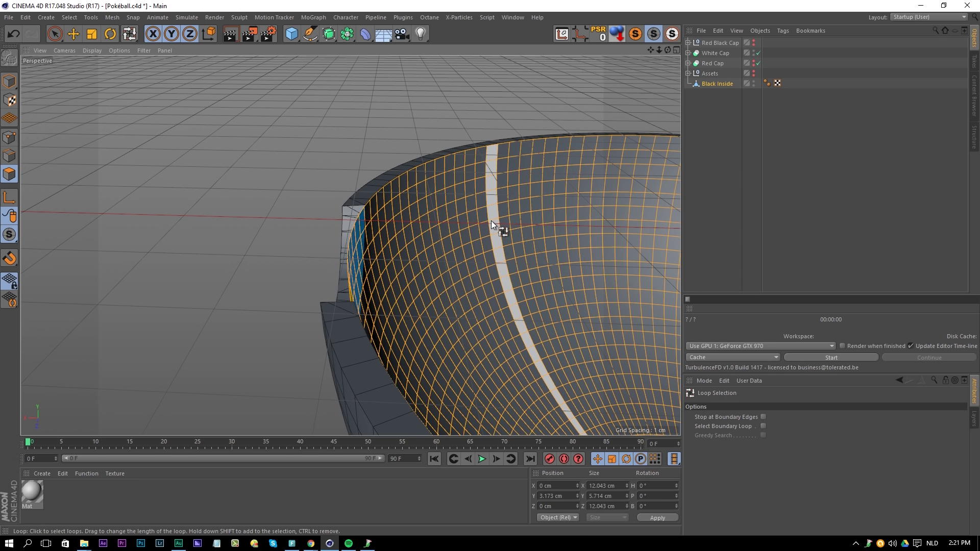
{"action": "right_click", "coordinate": [456, 250]}
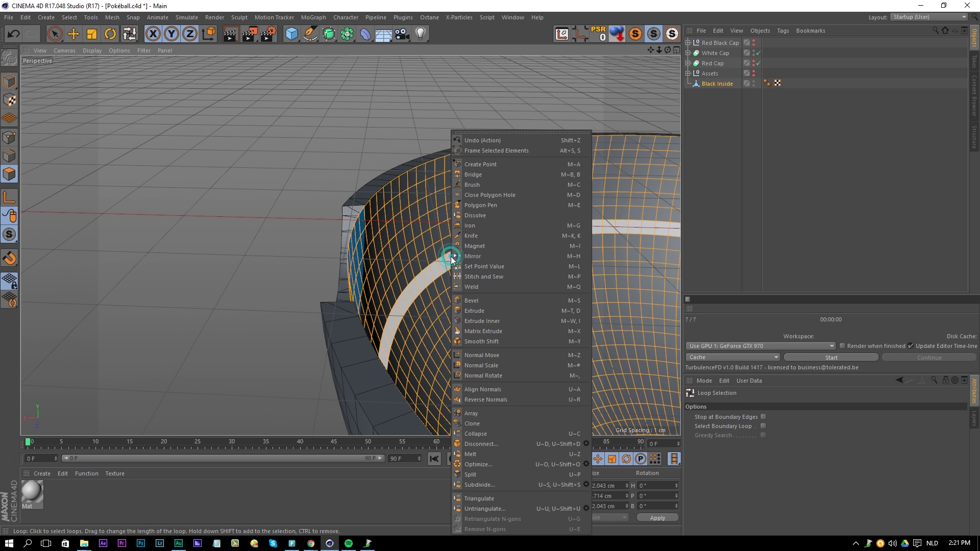
{"action": "left_click", "coordinate": [518, 312]}
{"action": "left_click_drag", "start_coordinate": [563, 301], "coordinate": [552, 301]}
{"action": "left_click", "coordinate": [707, 170]}
{"action": "left_click_drag", "start_coordinate": [417, 224], "coordinate": [633, 126], "text": "alt"}
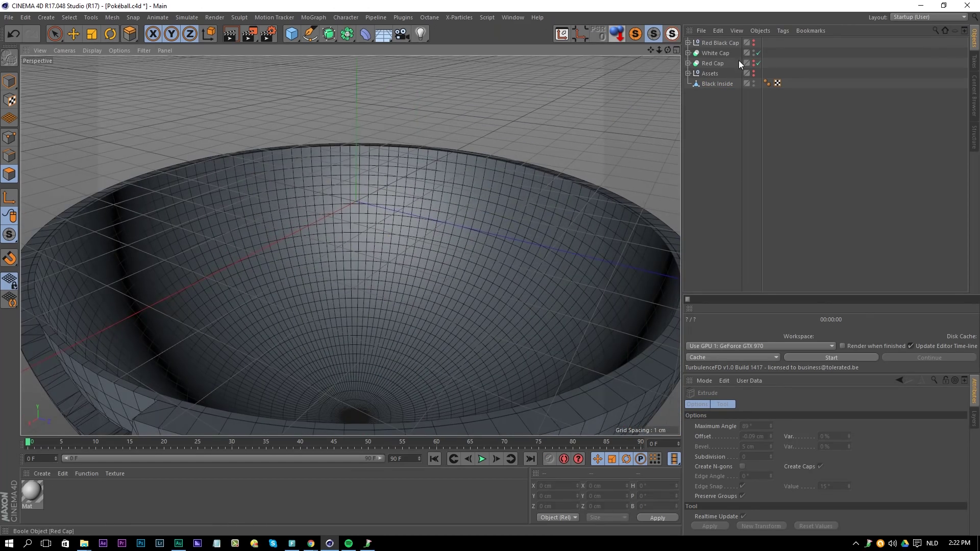
Step: Show the Red Cap and Red Black Cap in the viewport together with the bottom half
{"action": "left_click", "coordinate": [753, 64]}
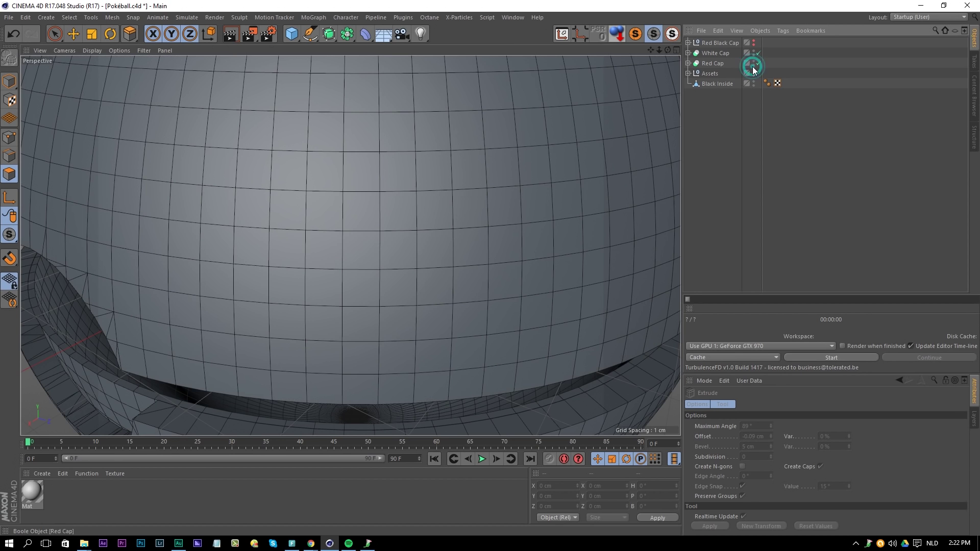
{"action": "left_click_drag", "start_coordinate": [186, 264], "coordinate": [267, 215], "text": "alt"}
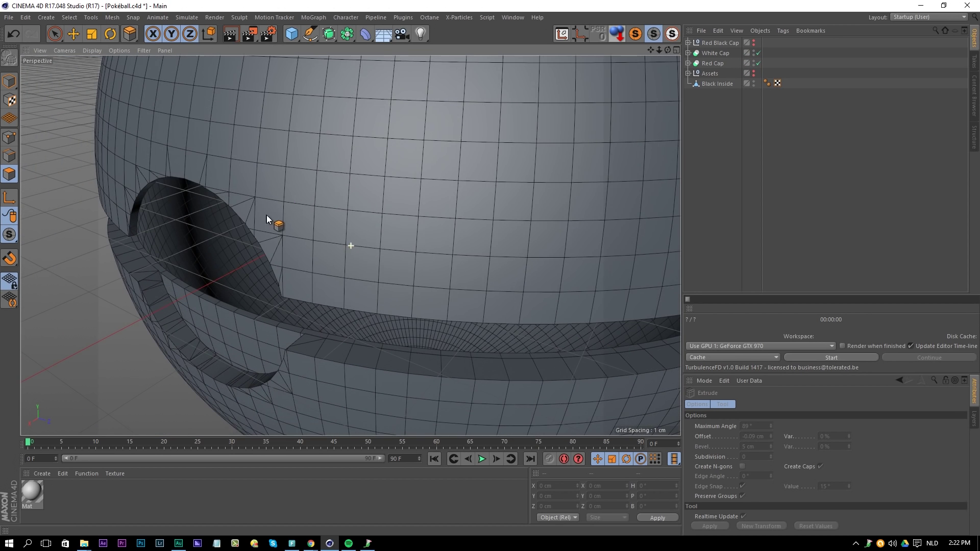
{"action": "left_click", "coordinate": [754, 43]}
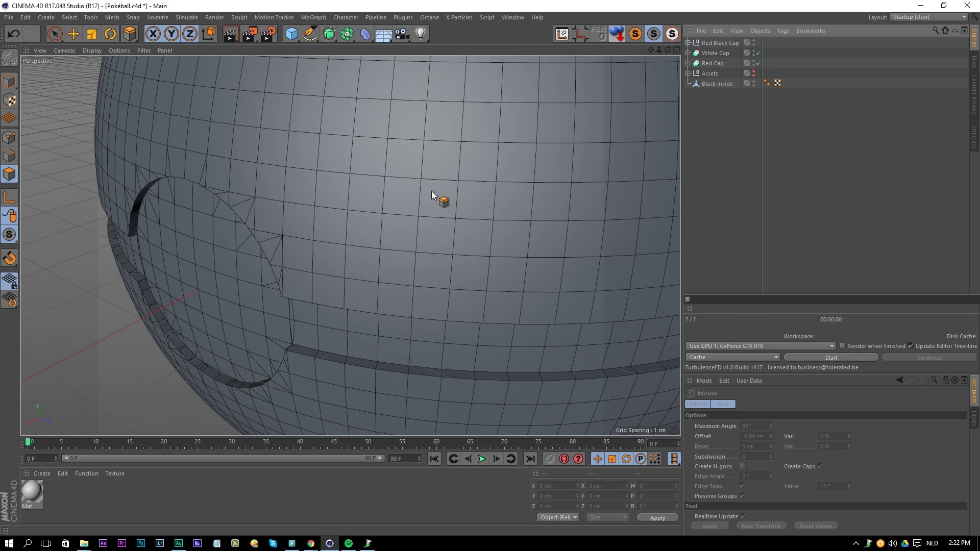
{"action": "left_click_drag", "start_coordinate": [358, 283], "coordinate": [456, 288], "text": "alt"}
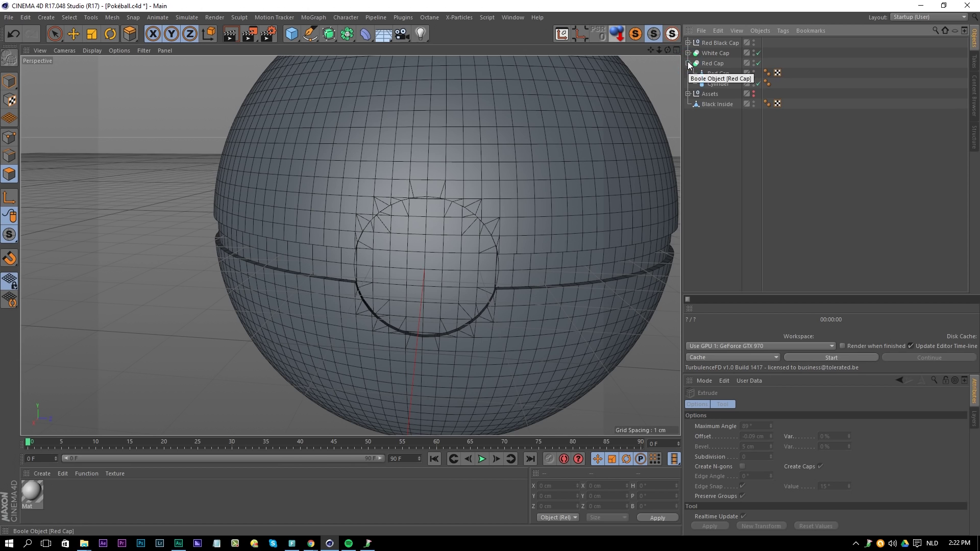
Step: Copy the Button Cap boolean out of the Red Black Cap group to the top level of the object hierarchy
{"action": "left_click", "coordinate": [689, 44]}
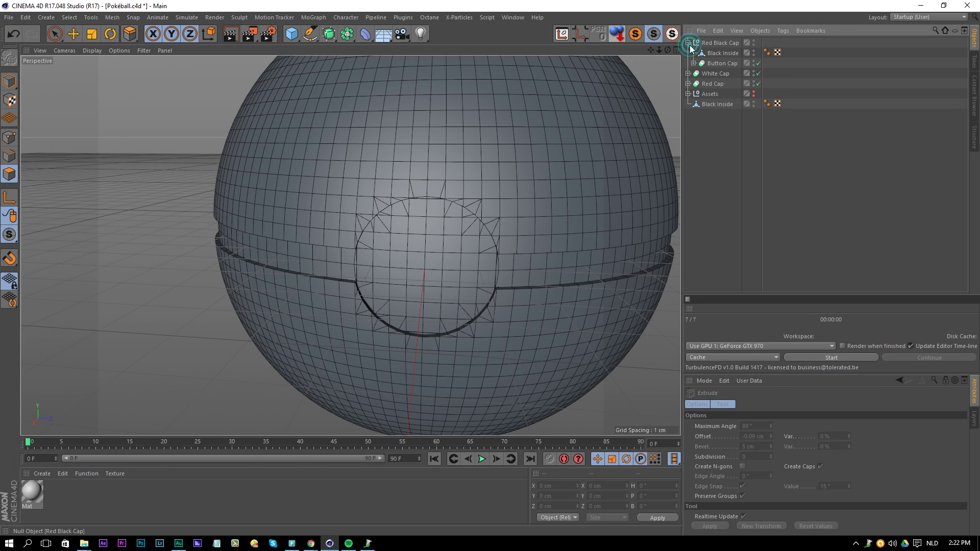
{"action": "left_click", "coordinate": [722, 63]}
{"action": "left_click_drag", "start_coordinate": [721, 65], "coordinate": [714, 139], "text": "ctrl"}
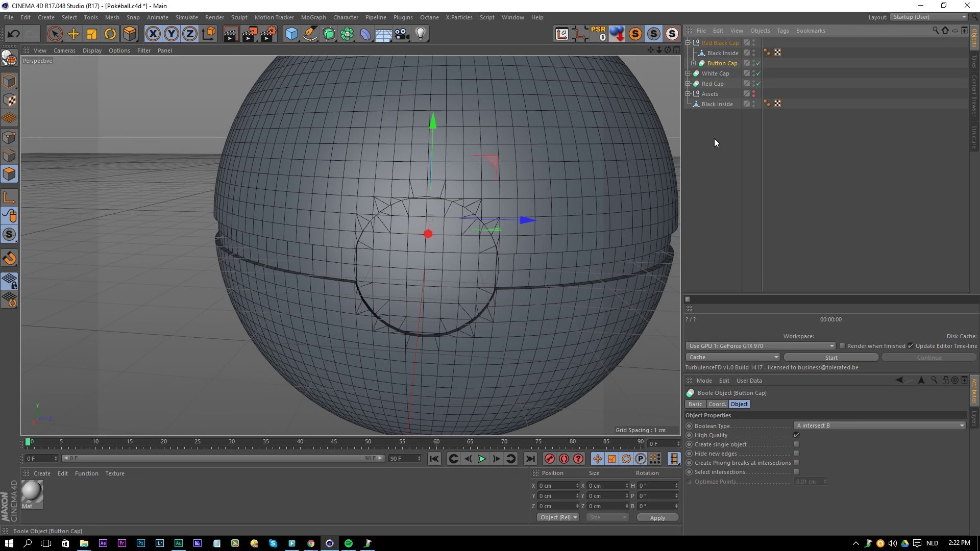
{"action": "left_click", "coordinate": [687, 43]}
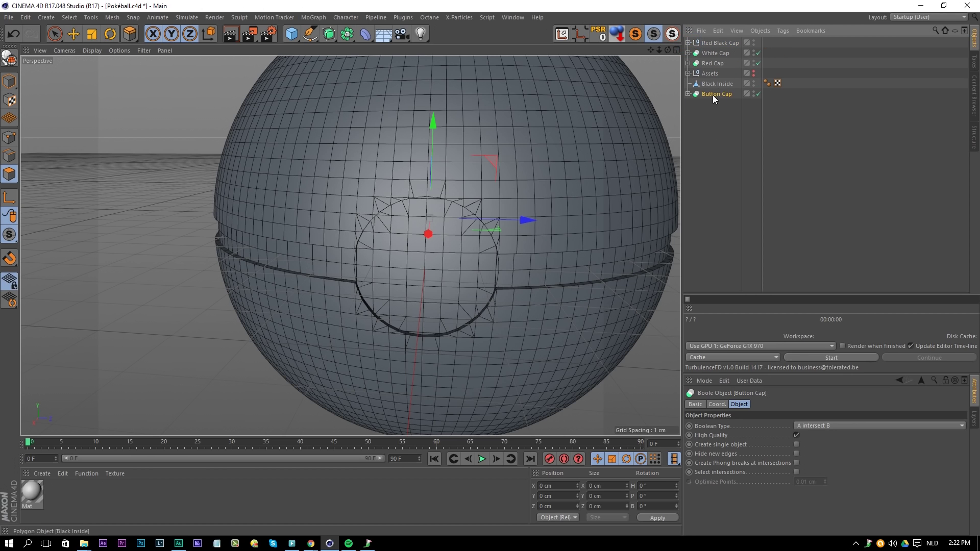
Step: Set the cylinder radius in the copied Button Cap to 1.2 cm
{"action": "left_click", "coordinate": [687, 95]}
{"action": "left_click", "coordinate": [717, 114]}
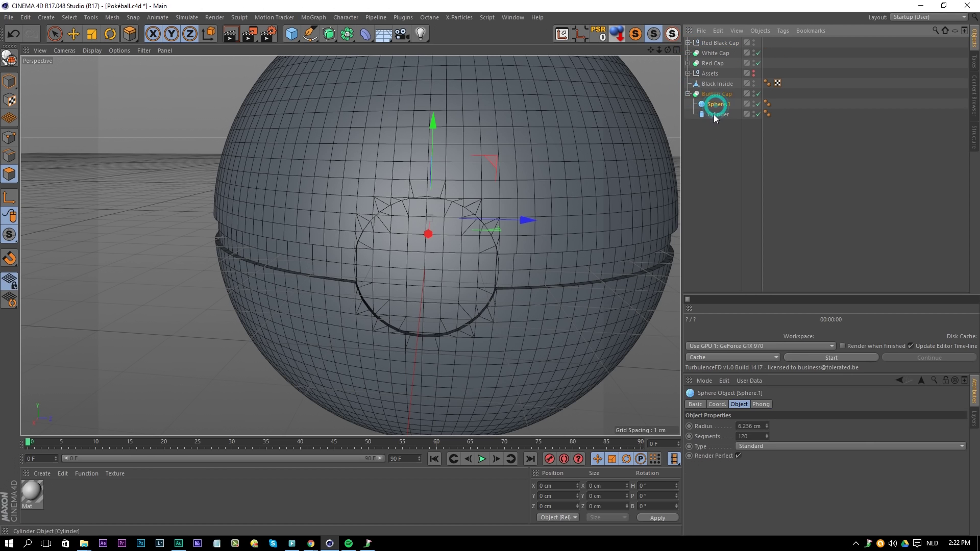
{"action": "double_click", "coordinate": [761, 427]}
{"action": "type", "text": "1.2"}
{"action": "key", "text": "Return"}
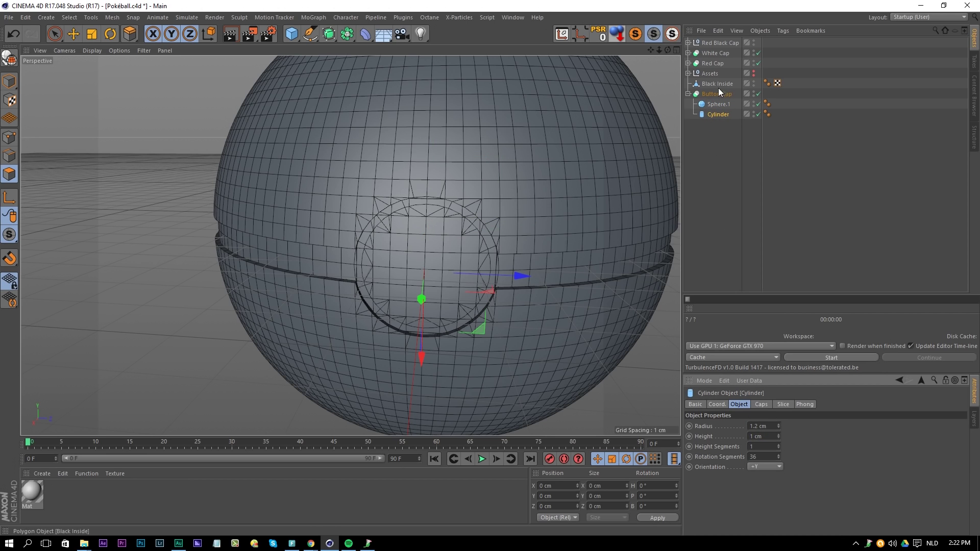
Step: Scale the copied Button Cap's Sphere.1 so the button face protrudes slightly from the ball
{"action": "left_click_drag", "start_coordinate": [718, 104], "coordinate": [681, 185]}
{"action": "key", "text": "t"}
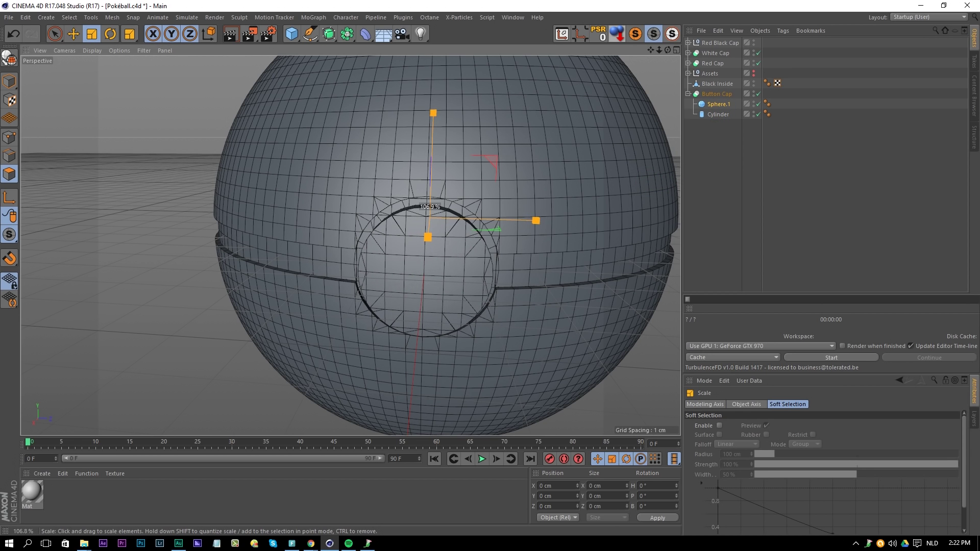
{"action": "left_click_drag", "start_coordinate": [539, 262], "coordinate": [436, 237], "text": "alt"}
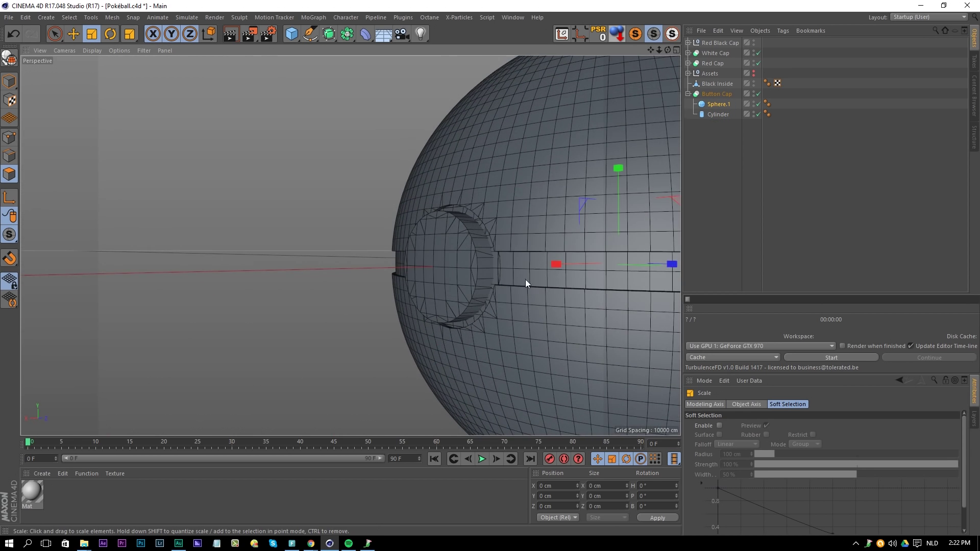
{"action": "left_click_drag", "start_coordinate": [574, 274], "coordinate": [551, 273]}
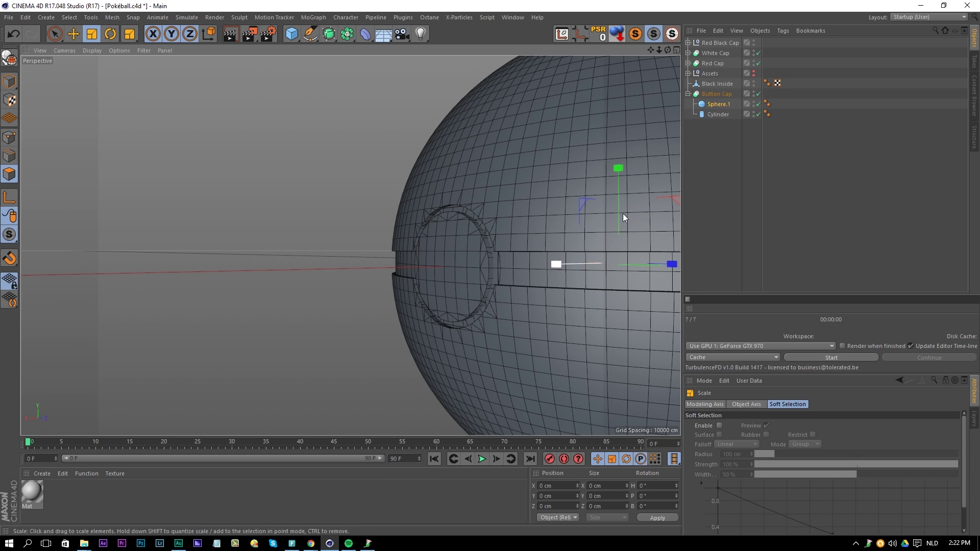
Step: Scale down the copied Button Cap's cylinder to leave a wider ring around the button
{"action": "left_click", "coordinate": [716, 114]}
{"action": "left_click_drag", "start_coordinate": [629, 173], "coordinate": [610, 180]}
{"action": "left_click_drag", "start_coordinate": [525, 213], "coordinate": [559, 216], "text": "alt"}
{"action": "left_click_drag", "start_coordinate": [610, 182], "coordinate": [443, 241]}
Step: Fine-tune the copied Button Cap's Sphere.1 to a radius of about 6.36 cm
{"action": "left_click", "coordinate": [702, 108]}
{"action": "right_click_drag", "start_coordinate": [488, 243], "coordinate": [512, 246], "text": "alt"}
{"action": "left_click_drag", "start_coordinate": [512, 245], "coordinate": [477, 280], "text": "alt"}
{"action": "right_click_drag", "start_coordinate": [476, 280], "coordinate": [522, 273], "text": "alt"}
{"action": "left_click_drag", "start_coordinate": [522, 274], "coordinate": [512, 276]}
{"action": "left_click_drag", "start_coordinate": [512, 276], "coordinate": [331, 83], "text": "alt"}
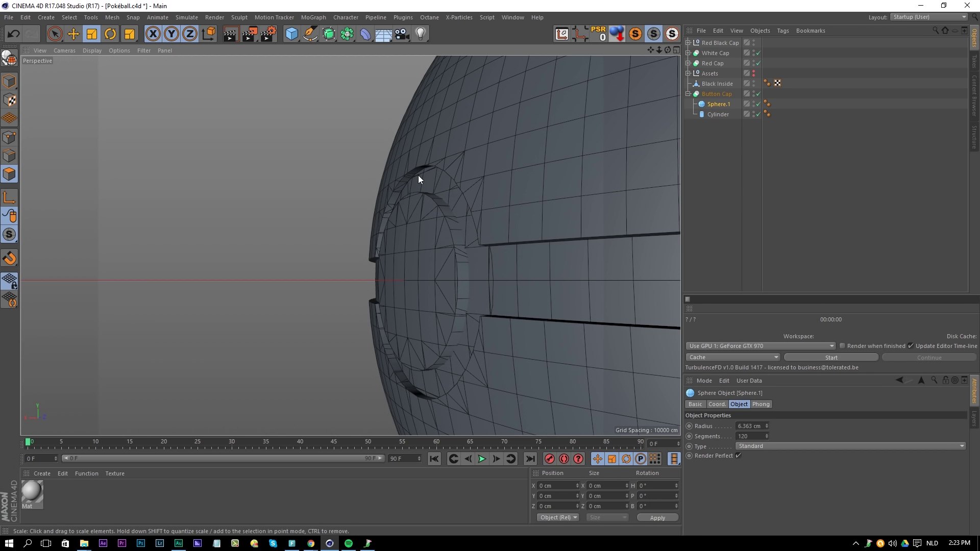
{"action": "left_click_drag", "start_coordinate": [475, 227], "coordinate": [702, 128], "text": "alt"}
Step: Duplicate the top-level Button Cap with its sphere and cylinder for an inner button
{"action": "left_click", "coordinate": [712, 95]}
{"action": "left_click_drag", "start_coordinate": [717, 94], "coordinate": [713, 149], "text": "ctrl"}
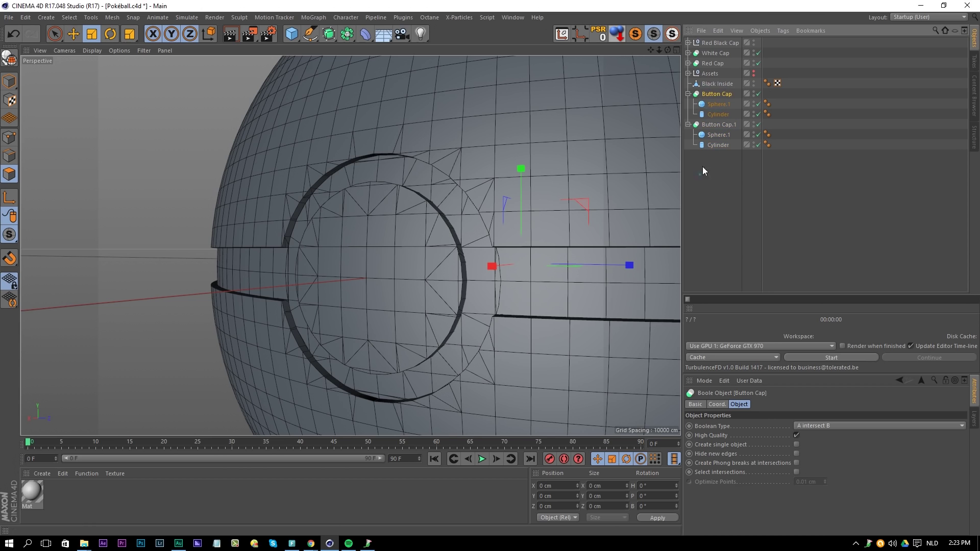
{"action": "double_click", "coordinate": [717, 134]}
{"action": "left_click", "coordinate": [718, 126]}
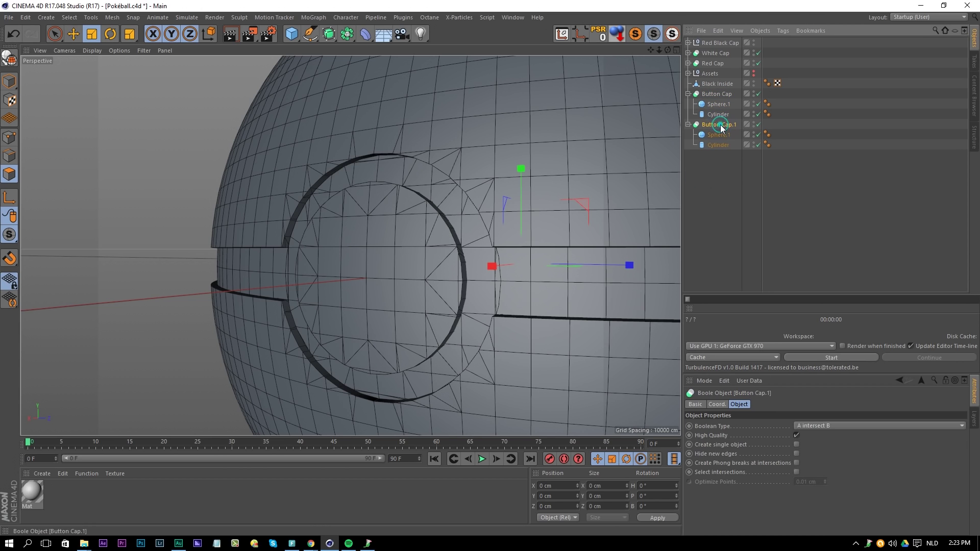
Step: Scale Button Cap.1's cylinder down and adjust its sphere to form a smaller raised inner button, and preview it with a render
{"action": "left_click", "coordinate": [712, 144]}
{"action": "left_click_drag", "start_coordinate": [490, 273], "coordinate": [471, 278], "text": "alt"}
{"action": "left_click", "coordinate": [712, 134]}
{"action": "left_click_drag", "start_coordinate": [610, 206], "coordinate": [554, 213]}
{"action": "left_click", "coordinate": [722, 141]}
{"action": "key", "text": "t"}
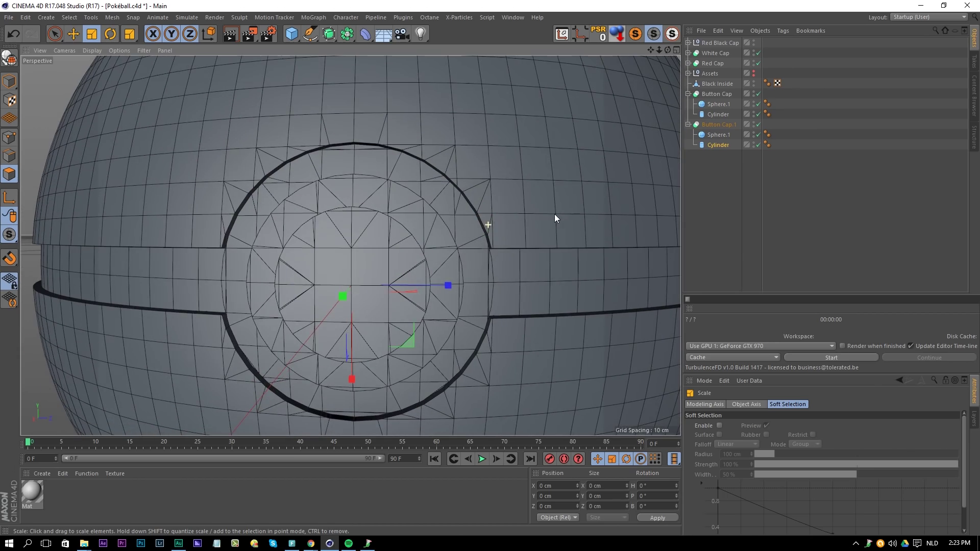
{"action": "key", "text": "ctrl+r"}
{"action": "left_click_drag", "start_coordinate": [497, 241], "coordinate": [545, 191], "text": "alt"}
{"action": "key", "text": "ctrl+r"}
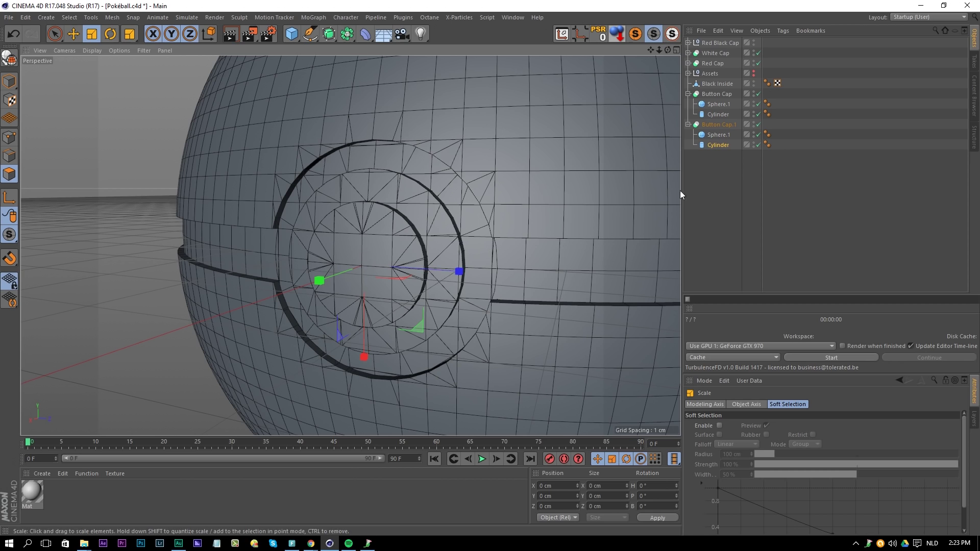
Step: Group Button Cap and Button Cap.1 under a null named Button
{"action": "left_click", "coordinate": [700, 181]}
{"action": "left_click", "coordinate": [688, 94]}
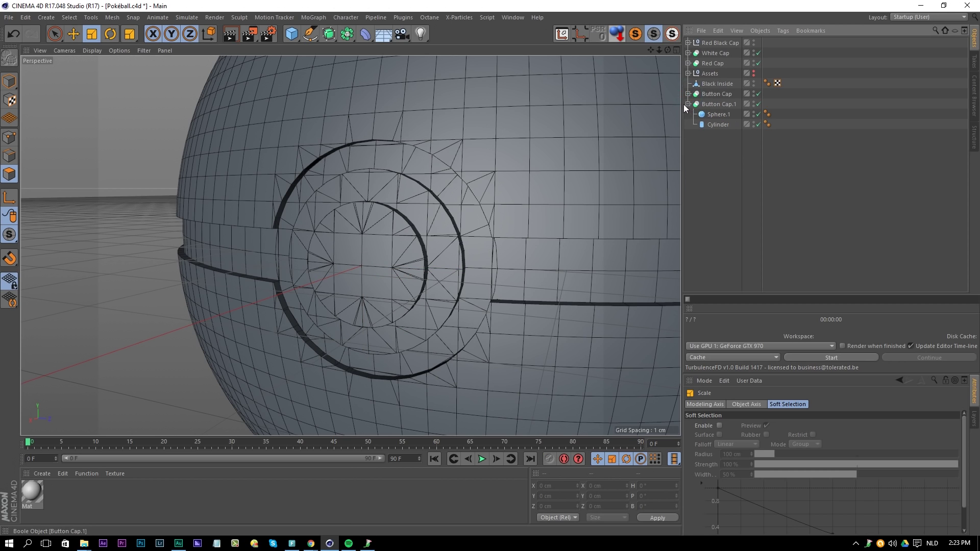
{"action": "left_click", "coordinate": [721, 94]}
{"action": "left_click", "coordinate": [716, 105], "text": "ctrl"}
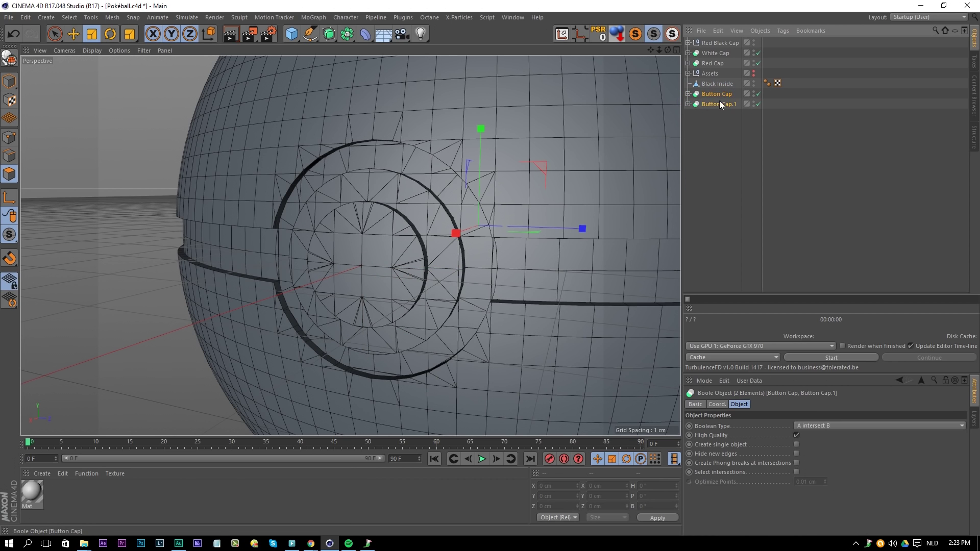
{"action": "key", "text": "alt+g"}
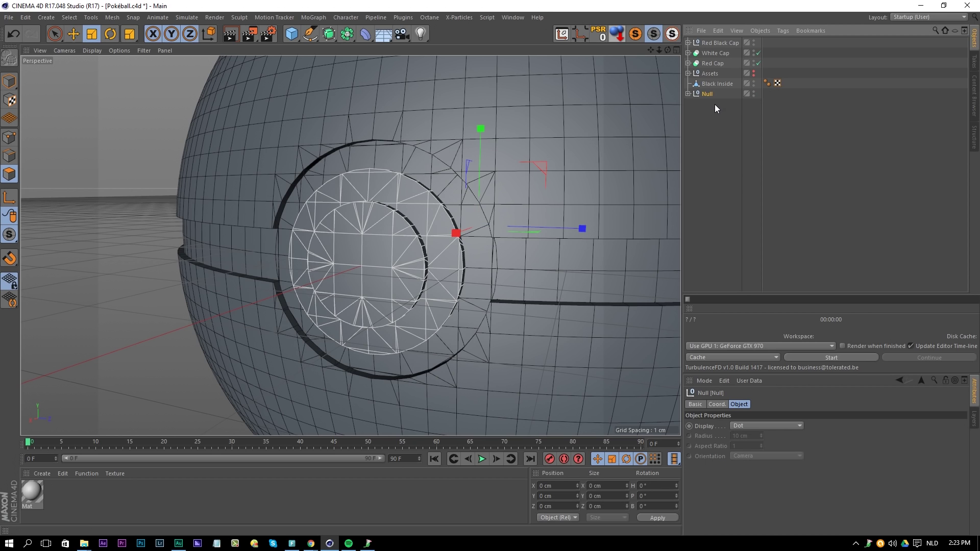
{"action": "double_click", "coordinate": [711, 95]}
{"action": "type", "text": "But"}
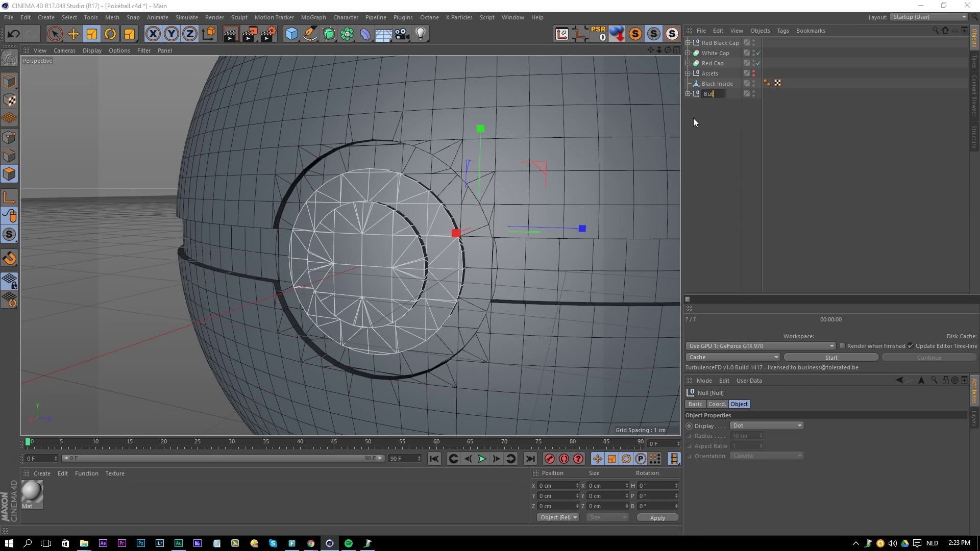
{"action": "type", "text": "ton"}
{"action": "key", "text": "Return"}
Step: Group Black Inside and White Cap under a null named Bottom Part
{"action": "left_click", "coordinate": [721, 85]}
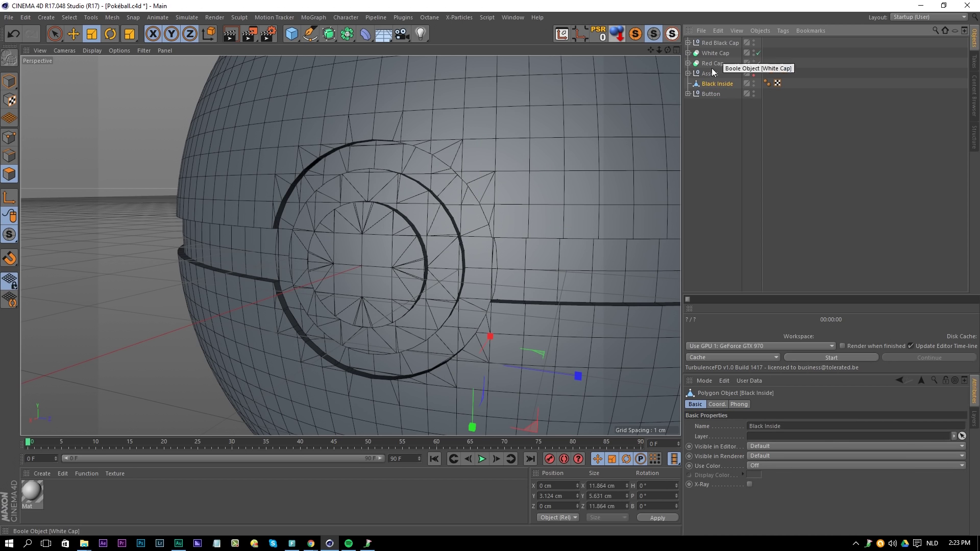
{"action": "left_click", "coordinate": [714, 54], "text": "ctrl"}
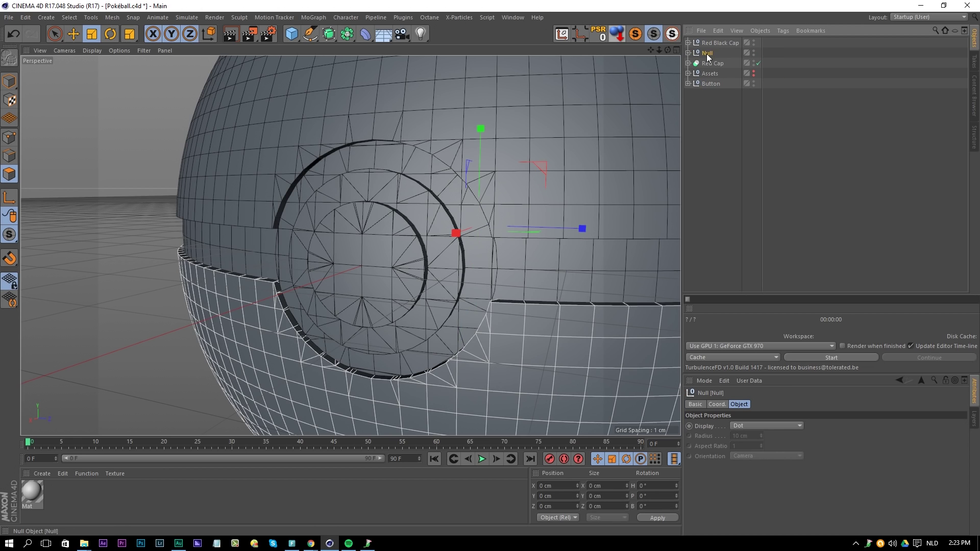
{"action": "double_click", "coordinate": [706, 54]}
{"action": "key", "text": "BackSpace"}
{"action": "key", "text": "BackSpace"}
{"action": "key", "text": "BackSpace"}
{"action": "key", "text": "BackSpace"}
{"action": "type", "text": "Bottom Part"}
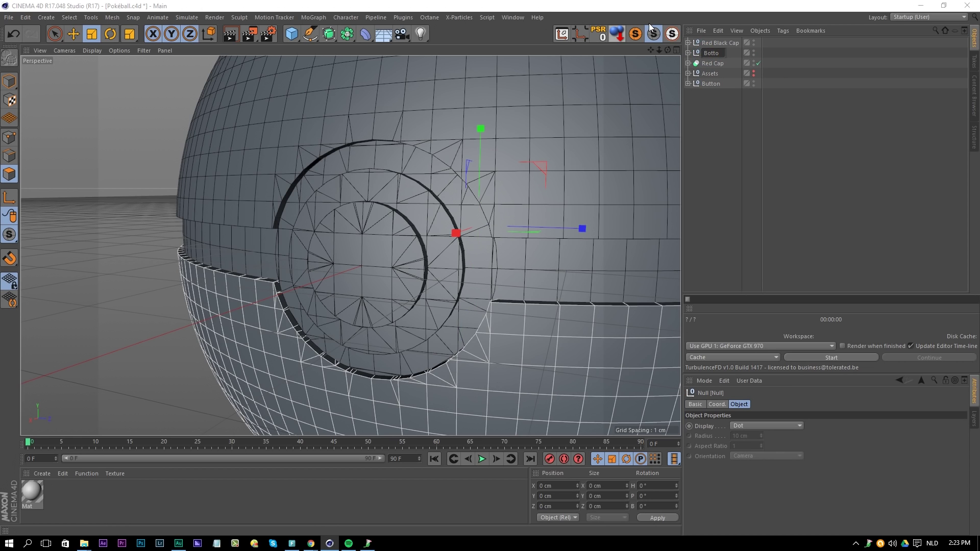
{"action": "key", "text": "Return"}
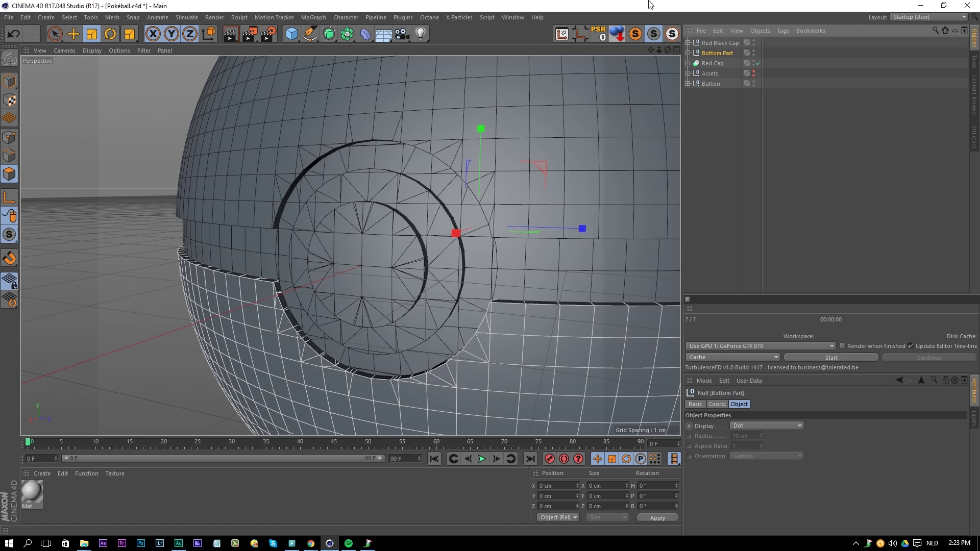
Step: Group Red Black Cap and Red Cap under a null named Top Part
{"action": "left_click", "coordinate": [713, 43]}
{"action": "left_click", "coordinate": [713, 64], "text": "ctrl"}
{"action": "key", "text": "alt+g"}
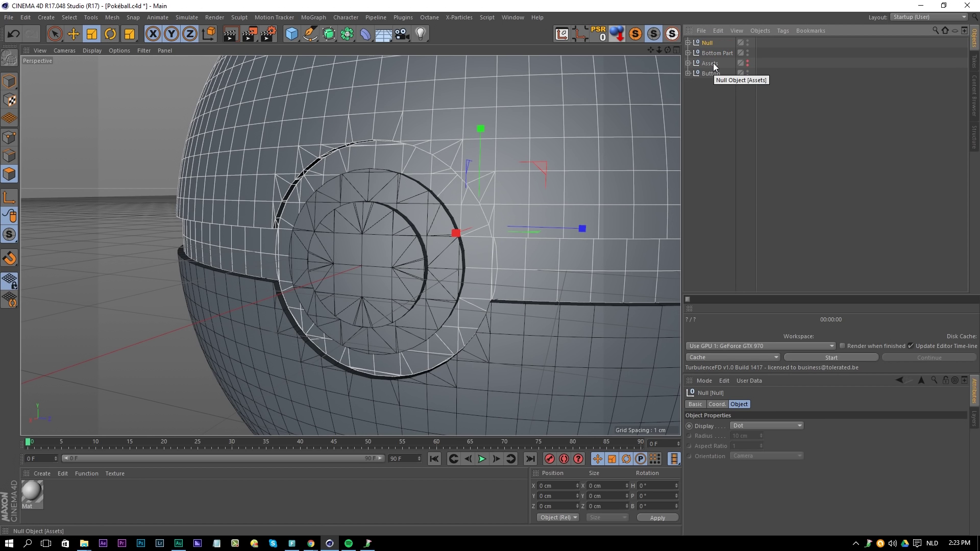
{"action": "double_click", "coordinate": [710, 43]}
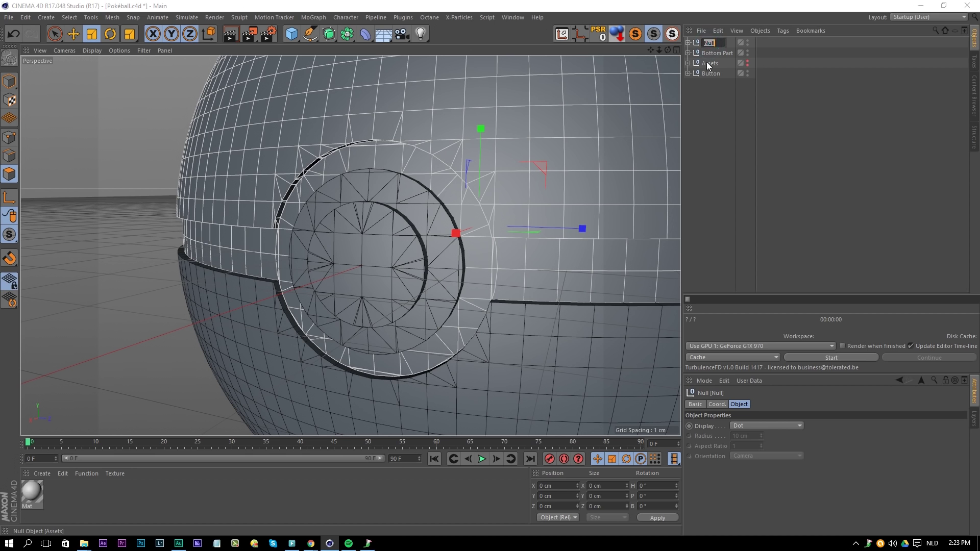
{"action": "type", "text": "Top Part"}
{"action": "key", "text": "Return"}
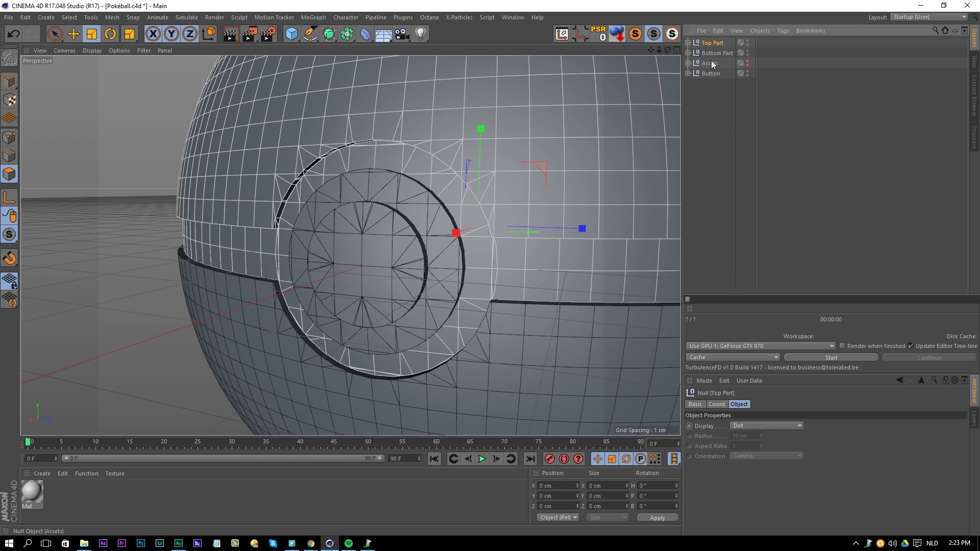
Step: Add a null object and move it along the X axis to the back edge of the ball, opposite the button
{"action": "left_click_drag", "start_coordinate": [526, 253], "coordinate": [480, 249], "text": "alt"}
{"action": "scroll", "coordinate": [491, 250], "scroll_direction": "down", "scroll_amount": 5}
{"action": "middle_click_drag", "start_coordinate": [522, 250], "coordinate": [276, 124], "text": "alt"}
{"action": "left_click_drag", "start_coordinate": [291, 34], "coordinate": [334, 53]}
{"action": "key", "text": "e"}
{"action": "left_click_drag", "start_coordinate": [499, 253], "coordinate": [428, 257], "text": "alt"}
{"action": "left_click_drag", "start_coordinate": [360, 279], "coordinate": [476, 279]}
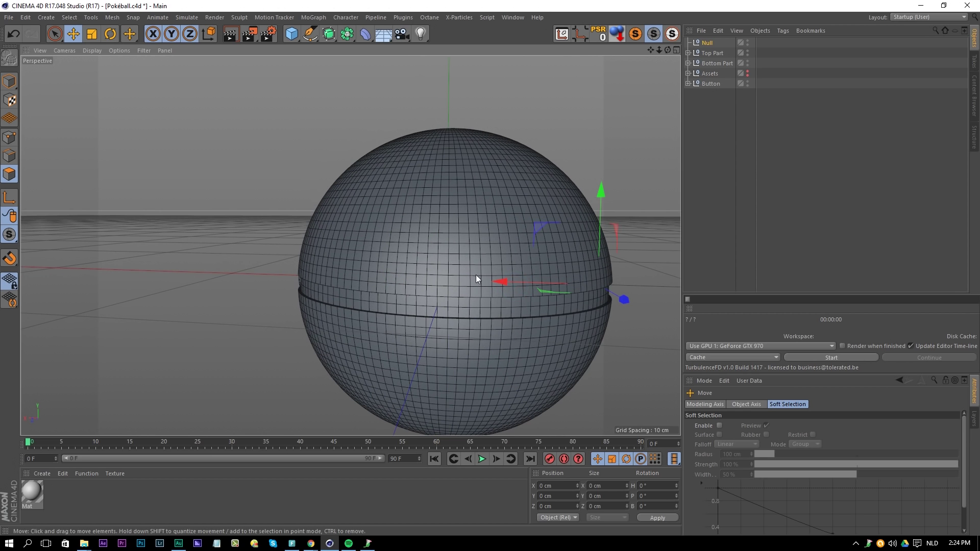
Step: Examine the rear null's alignment with the ball in the top and right views
{"action": "left_click", "coordinate": [676, 50]}
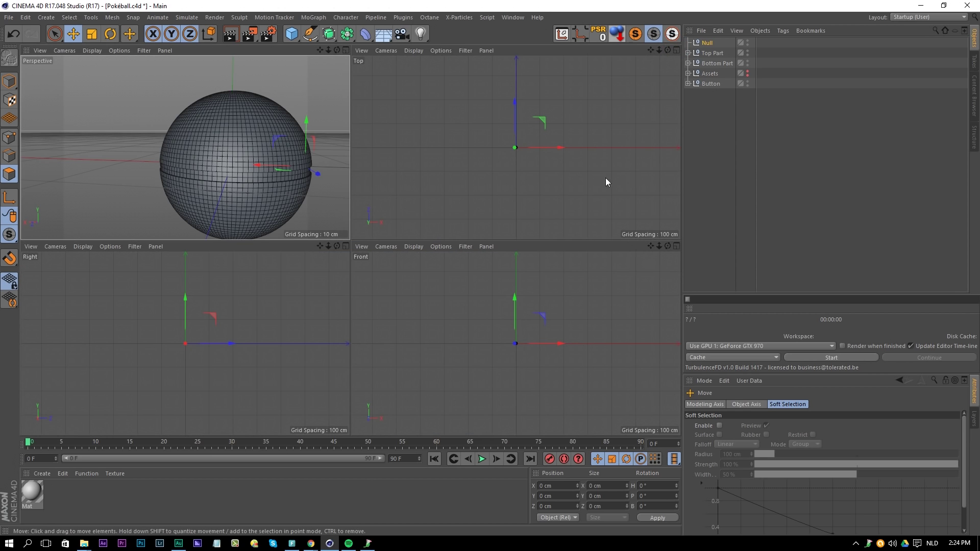
{"action": "left_click", "coordinate": [578, 173]}
{"action": "key", "text": "h"}
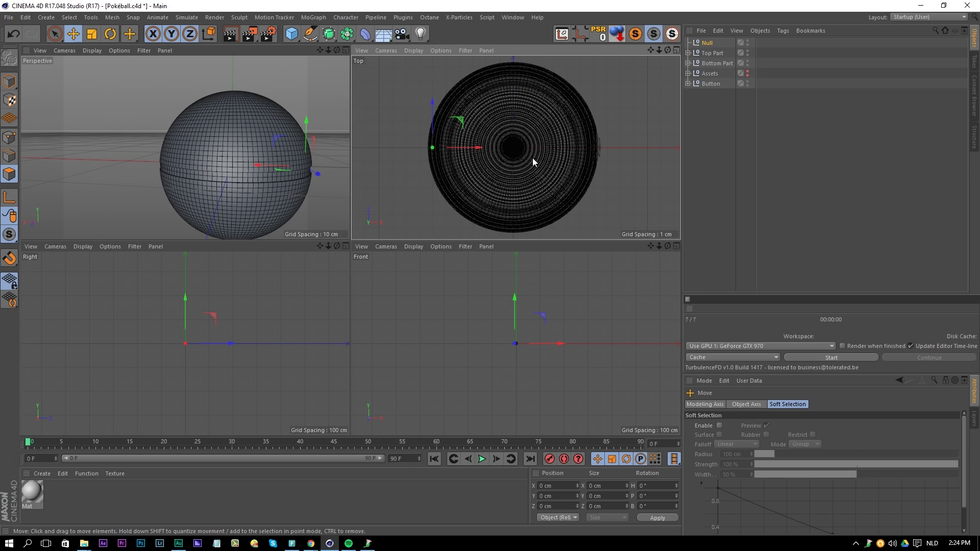
{"action": "left_click", "coordinate": [675, 49]}
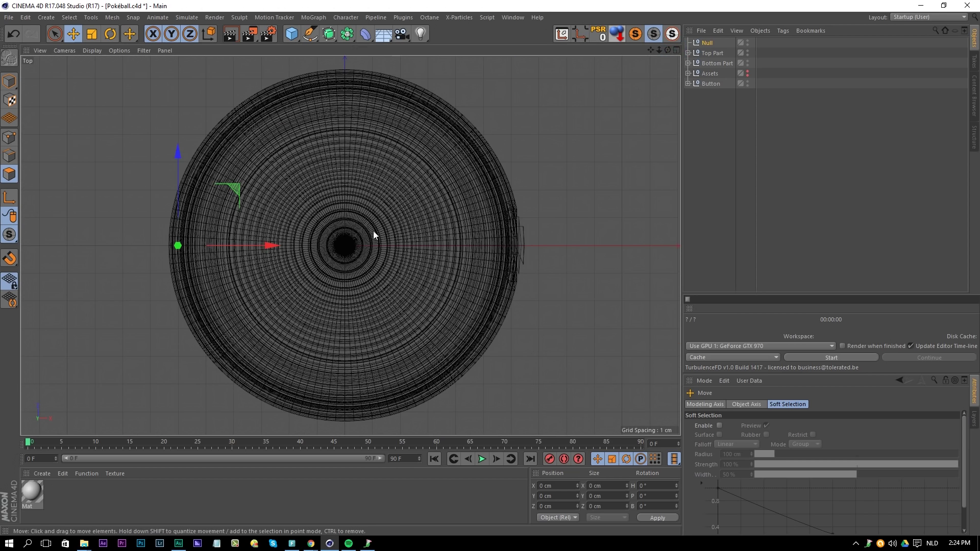
{"action": "right_click_drag", "start_coordinate": [344, 243], "coordinate": [368, 240], "text": "alt"}
{"action": "middle_click_drag", "start_coordinate": [369, 241], "coordinate": [482, 225], "text": "alt"}
{"action": "scroll", "coordinate": [349, 281], "scroll_direction": "up", "scroll_amount": 1}
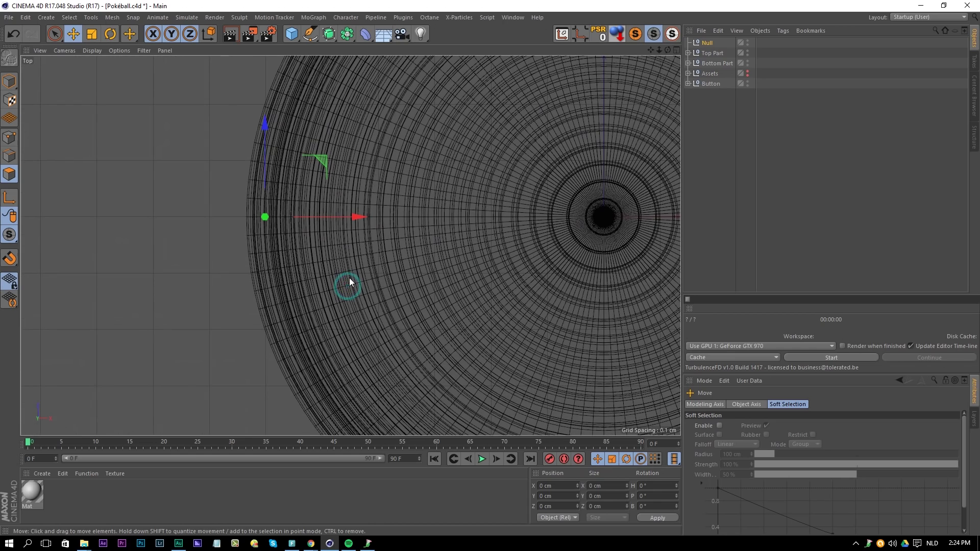
{"action": "left_click", "coordinate": [676, 50]}
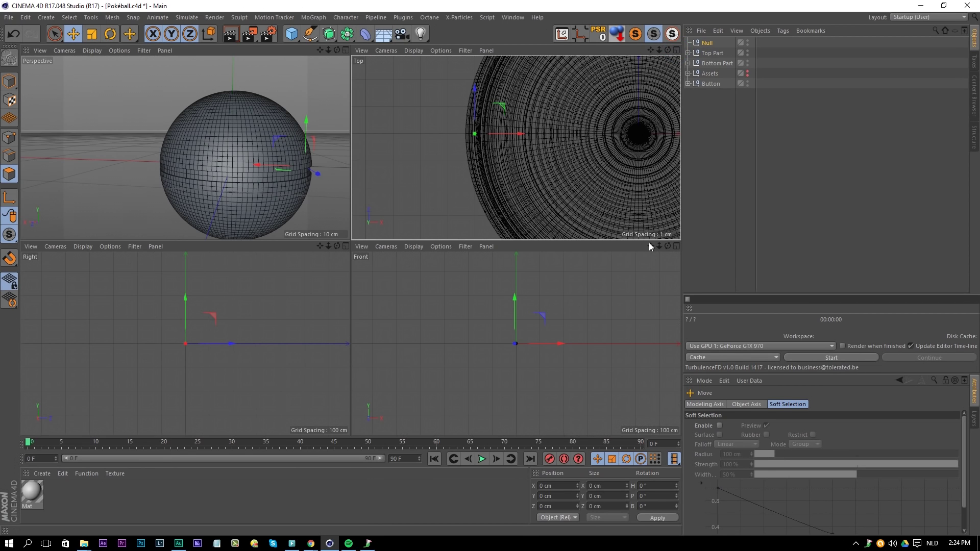
{"action": "left_click", "coordinate": [346, 246]}
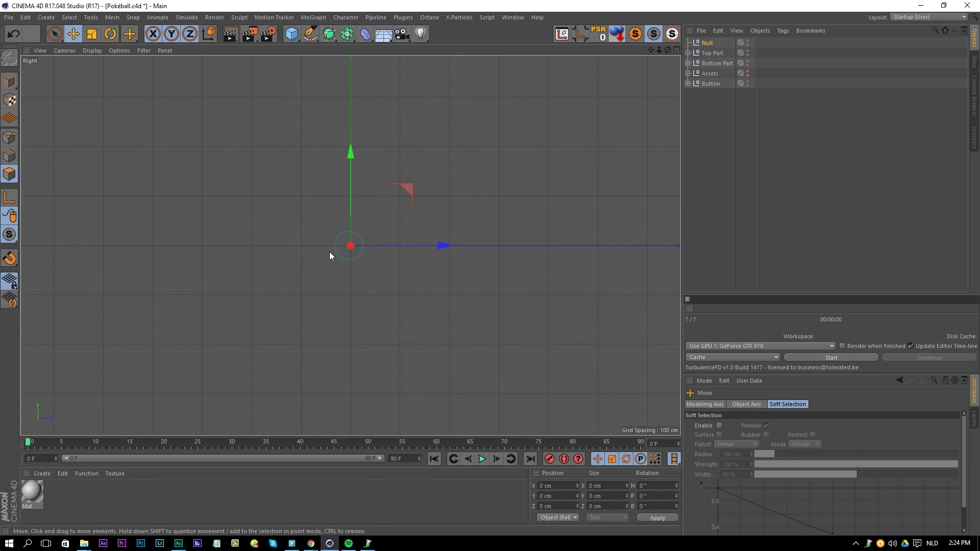
{"action": "key", "text": "h"}
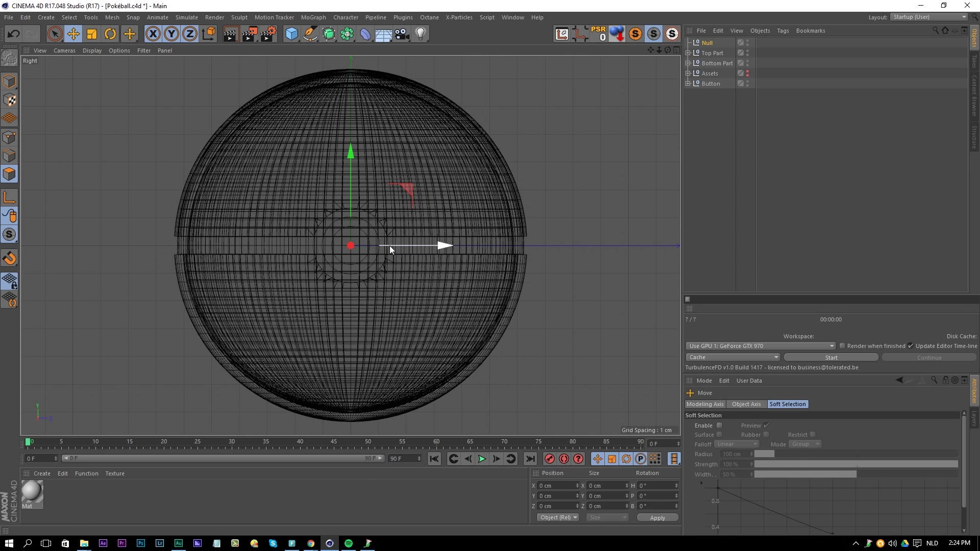
Step: Move the null along the X axis in the front view to the outer back edge of the inner shell
{"action": "left_click", "coordinate": [677, 50]}
{"action": "left_click", "coordinate": [676, 246]}
{"action": "key", "text": "h"}
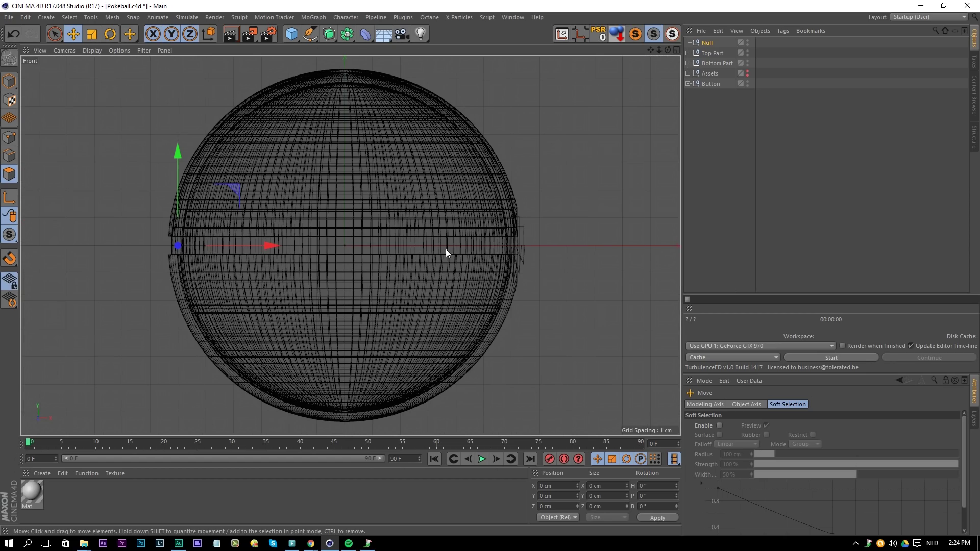
{"action": "right_click_drag", "start_coordinate": [191, 243], "coordinate": [248, 244], "text": "alt"}
{"action": "scroll", "coordinate": [248, 248], "scroll_direction": "up", "scroll_amount": 3}
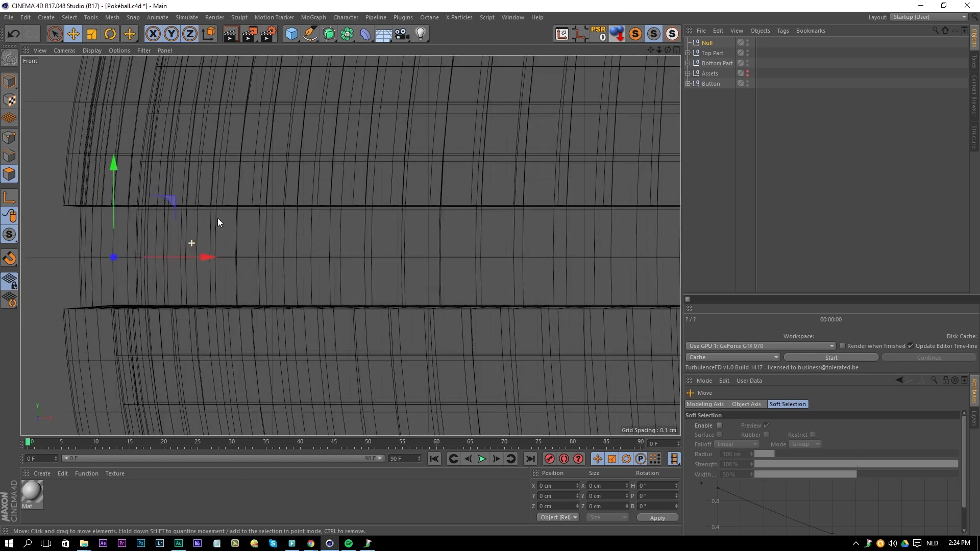
{"action": "middle_click_drag", "start_coordinate": [218, 218], "coordinate": [459, 207], "text": "alt"}
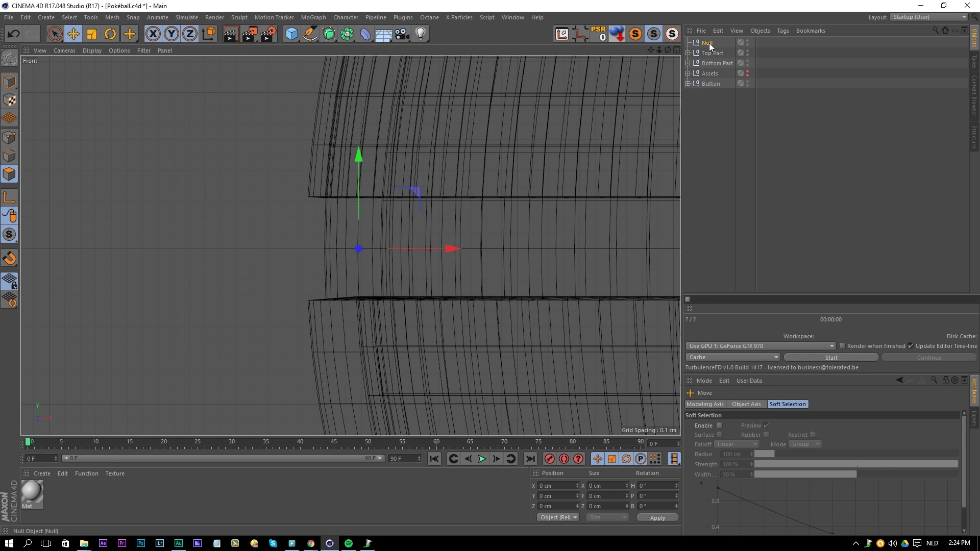
{"action": "left_click_drag", "start_coordinate": [437, 249], "coordinate": [409, 244]}
{"action": "scroll", "coordinate": [321, 232], "scroll_direction": "up", "scroll_amount": 8}
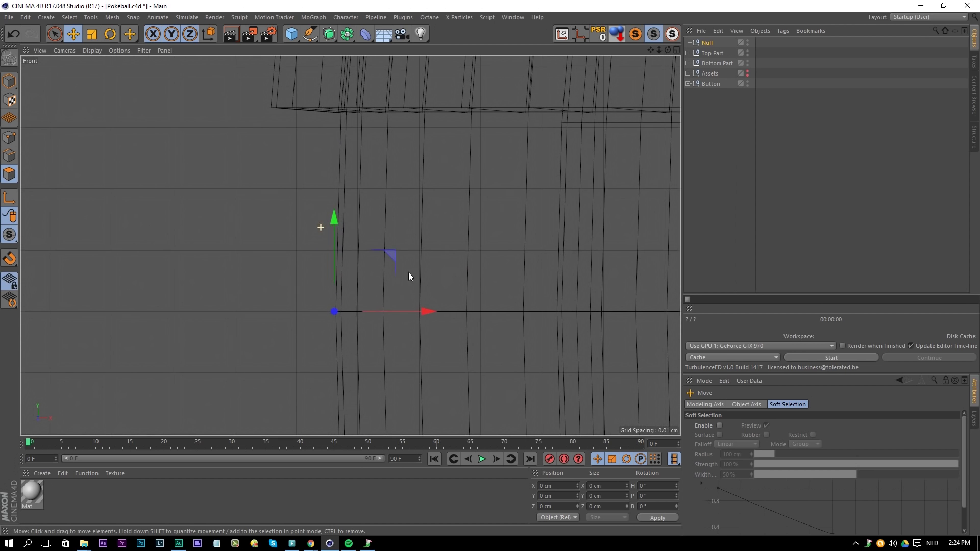
{"action": "scroll", "coordinate": [391, 250], "scroll_direction": "up", "scroll_amount": 1}
{"action": "left_click_drag", "start_coordinate": [365, 316], "coordinate": [369, 313]}
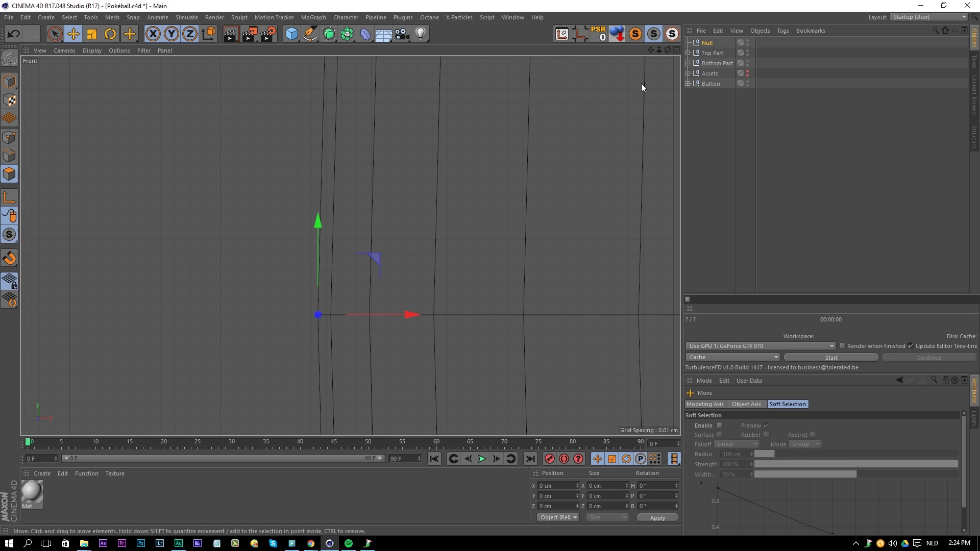
Step: Rename the rear null as Top Part and nest the existing Top Part group under it
{"action": "double_click", "coordinate": [709, 42]}
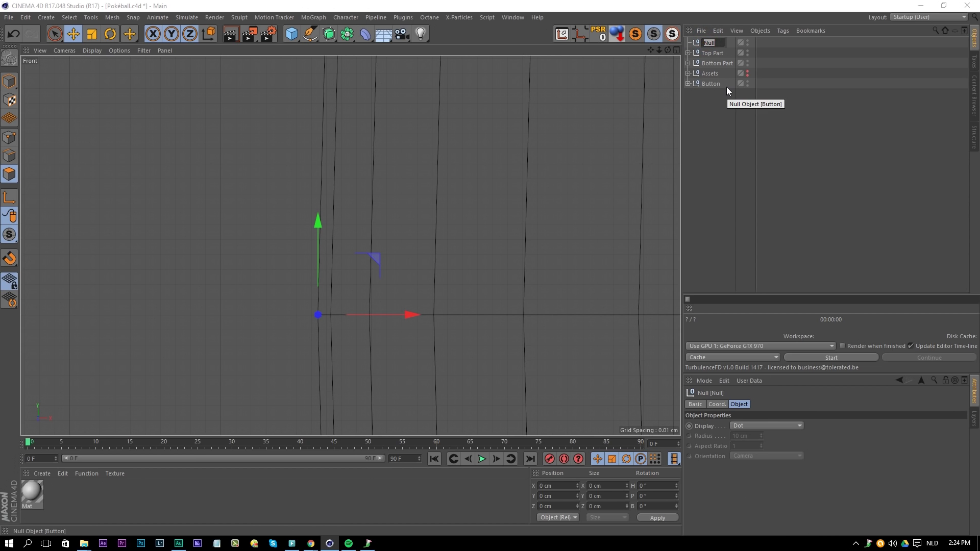
{"action": "type", "text": "Top Part"}
{"action": "key", "text": "Return"}
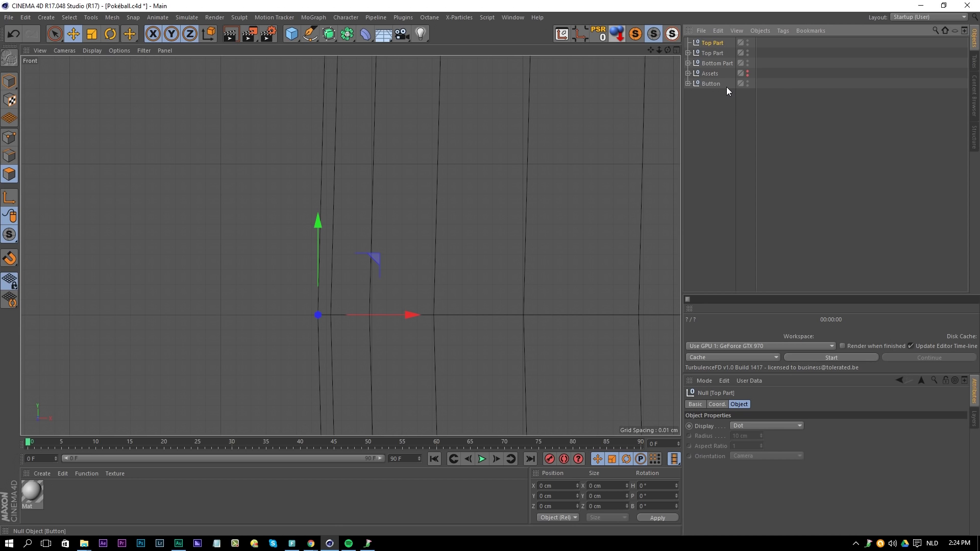
{"action": "left_click", "coordinate": [714, 54]}
{"action": "left_click_drag", "start_coordinate": [723, 40], "coordinate": [710, 43]}
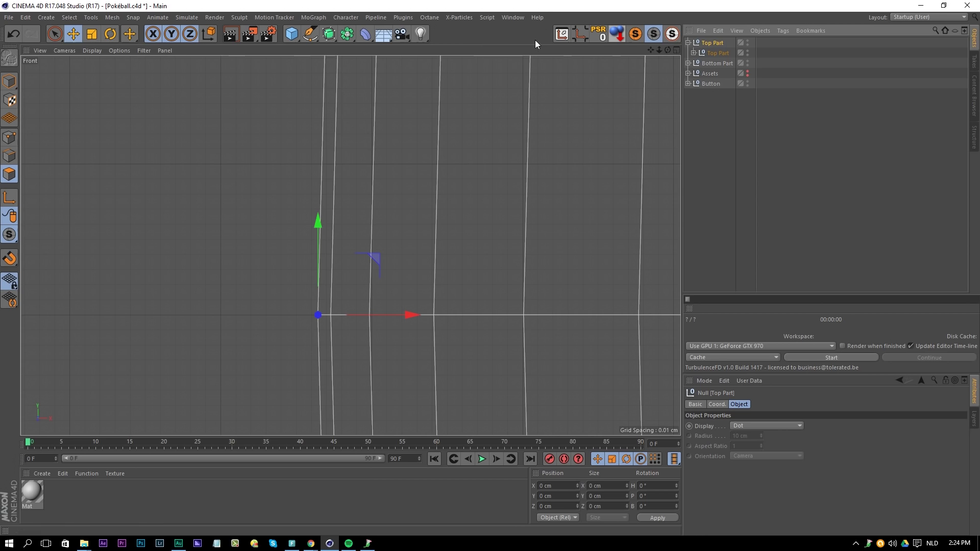
Step: Switch to Model mode and try rotating the top half of the ball open around the rear null in the perspective view
{"action": "left_click", "coordinate": [676, 48]}
{"action": "left_click", "coordinate": [345, 49]}
{"action": "left_click_drag", "start_coordinate": [303, 205], "coordinate": [195, 197], "text": "alt"}
{"action": "left_click", "coordinate": [10, 81]}
{"action": "key", "text": "r"}
{"action": "left_click_drag", "start_coordinate": [498, 215], "coordinate": [465, 162]}
{"action": "key", "text": "ctrl+z"}
Step: Nest the Button group under the outer Top Part null and rotate that null to a bank of about -12.2°
{"action": "left_click_drag", "start_coordinate": [711, 84], "coordinate": [711, 43]}
{"action": "left_click", "coordinate": [710, 43]}
{"action": "left_click_drag", "start_coordinate": [500, 255], "coordinate": [484, 187]}
Step: Render the opened ball in the viewport to examine the button and the rims of both halves
{"action": "scroll", "coordinate": [327, 234], "scroll_direction": "up", "scroll_amount": 10}
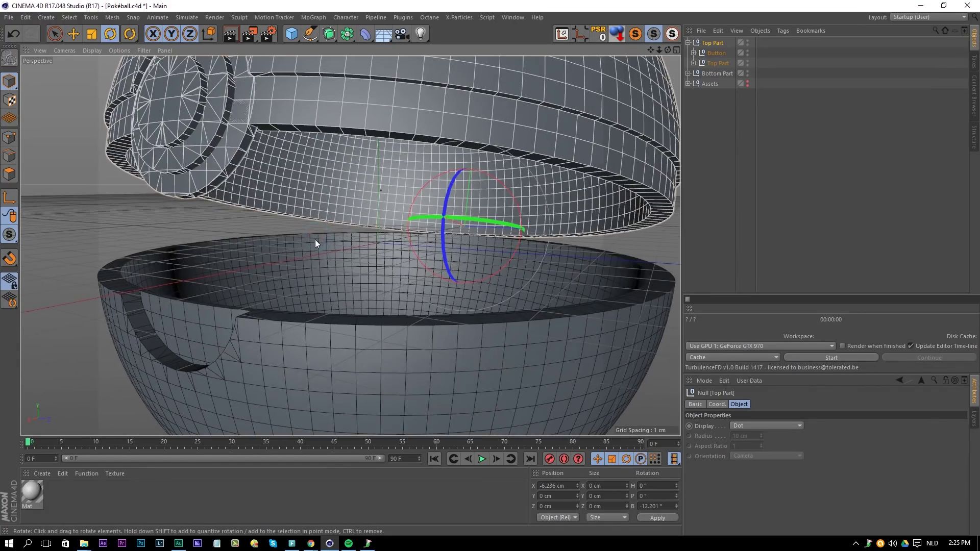
{"action": "middle_click_drag", "start_coordinate": [315, 240], "coordinate": [383, 252], "text": "alt"}
{"action": "scroll", "coordinate": [383, 252], "scroll_direction": "down", "scroll_amount": 3}
{"action": "left_click_drag", "start_coordinate": [384, 252], "coordinate": [378, 259], "text": "alt"}
{"action": "key", "text": "ctrl+r"}
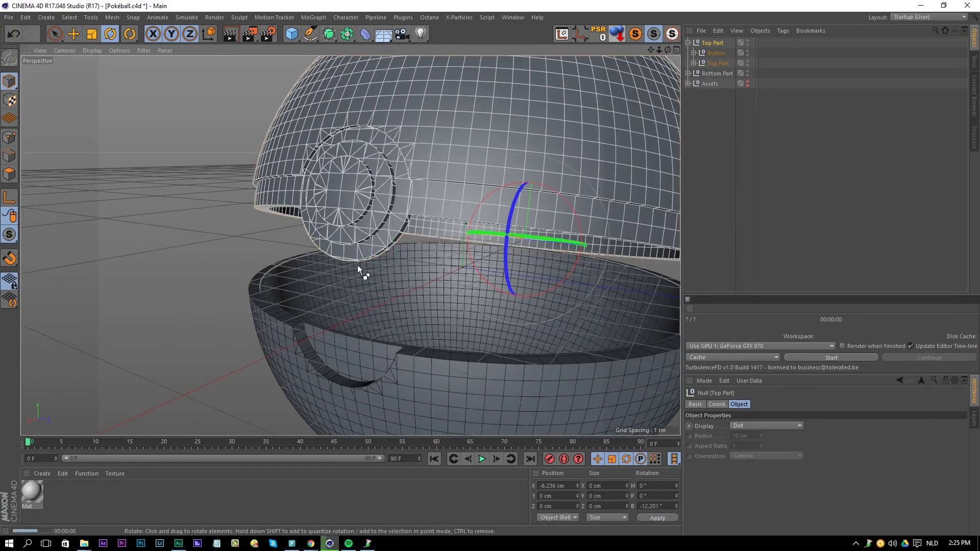
{"action": "key", "text": "ctrl+r"}
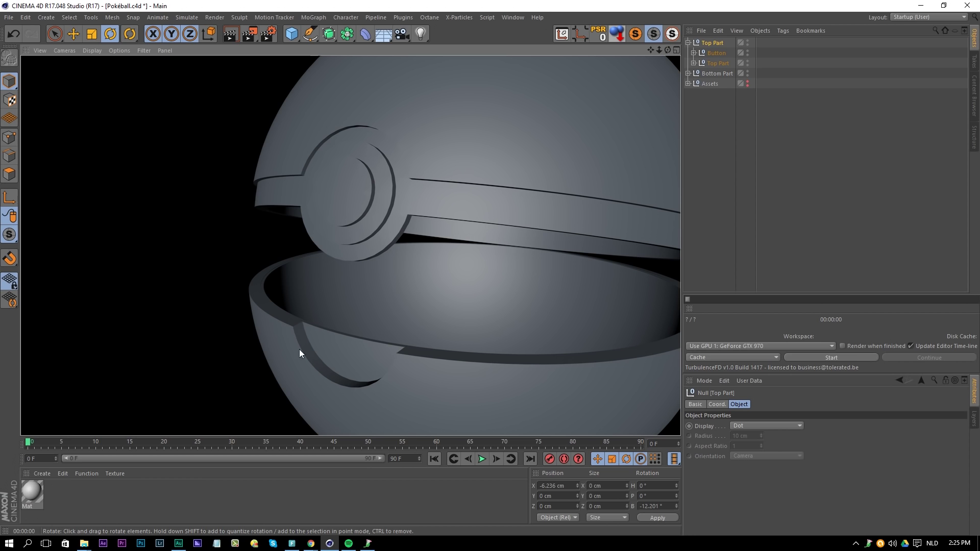
Step: Add a Bevel deformer and make it a child of Black Inside in the Bottom Part group
{"action": "left_click", "coordinate": [366, 35]}
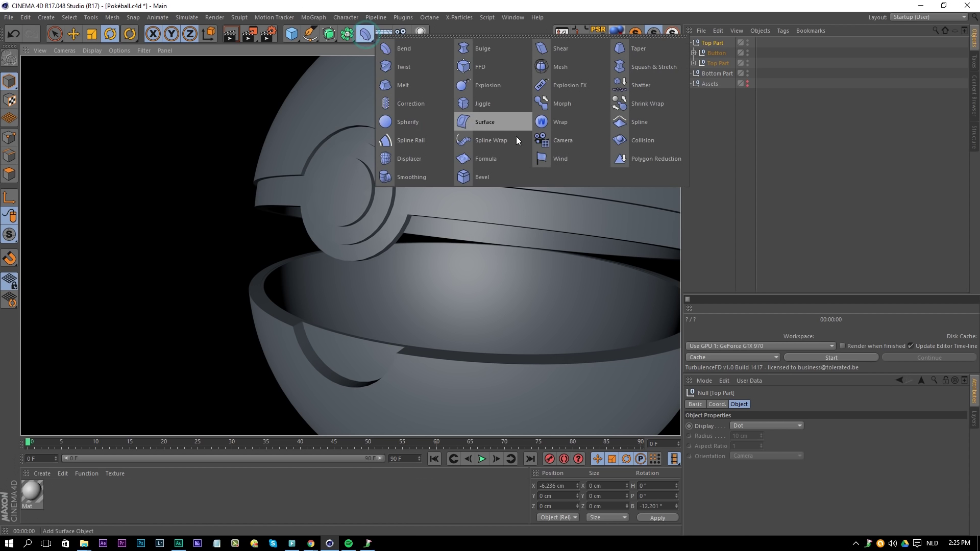
{"action": "left_click", "coordinate": [470, 176]}
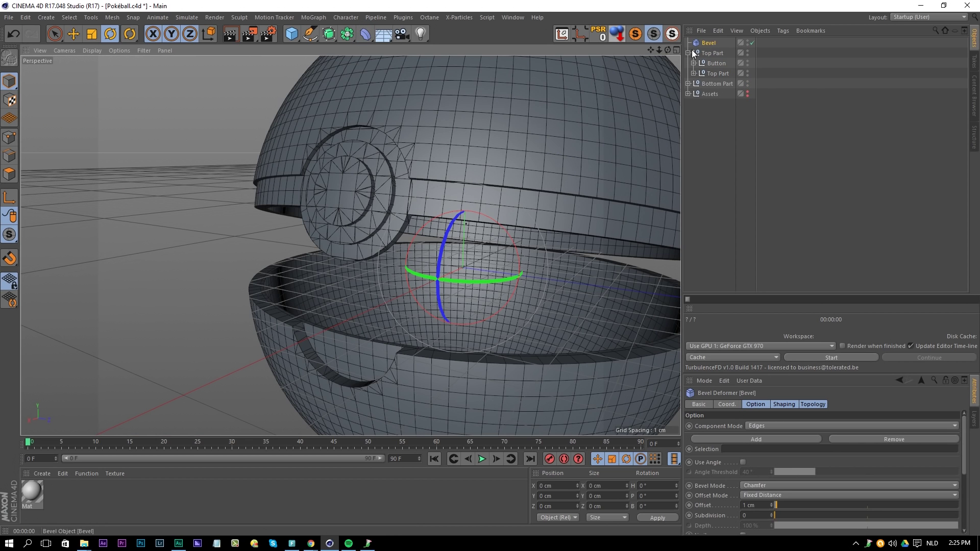
{"action": "left_click", "coordinate": [687, 84]}
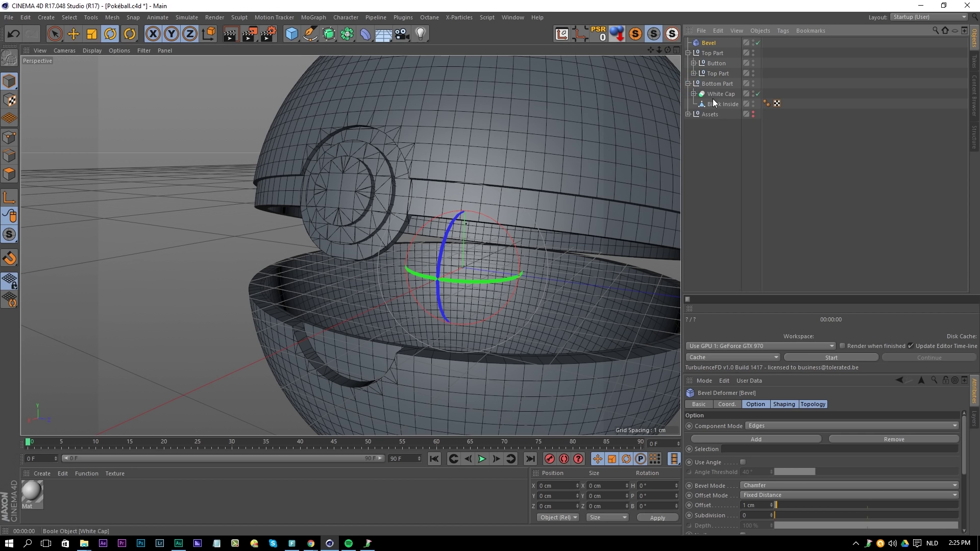
{"action": "left_click_drag", "start_coordinate": [706, 44], "coordinate": [717, 105]}
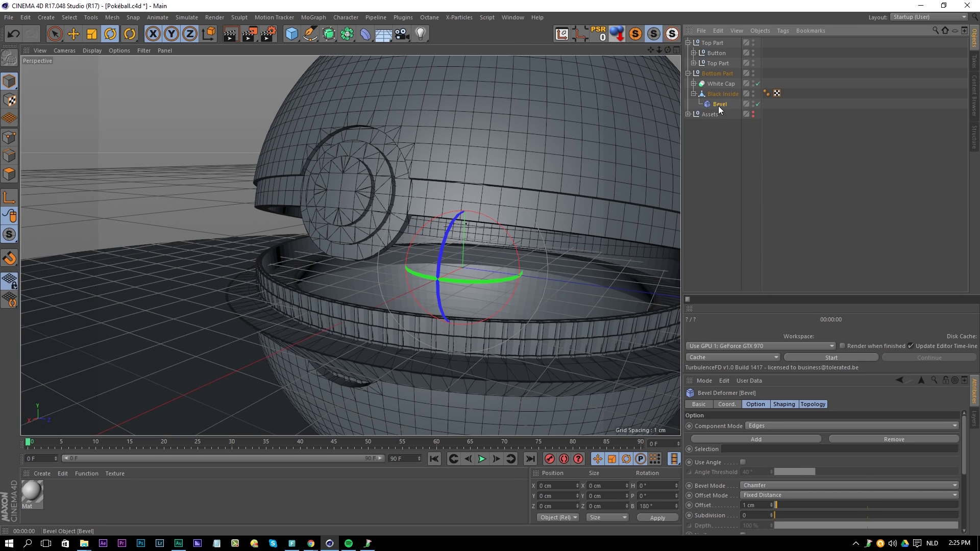
Step: Enable Use Angle on the Black Inside bevel and set its offset to 0.1 cm
{"action": "right_click_drag", "start_coordinate": [372, 312], "coordinate": [442, 309], "text": "alt"}
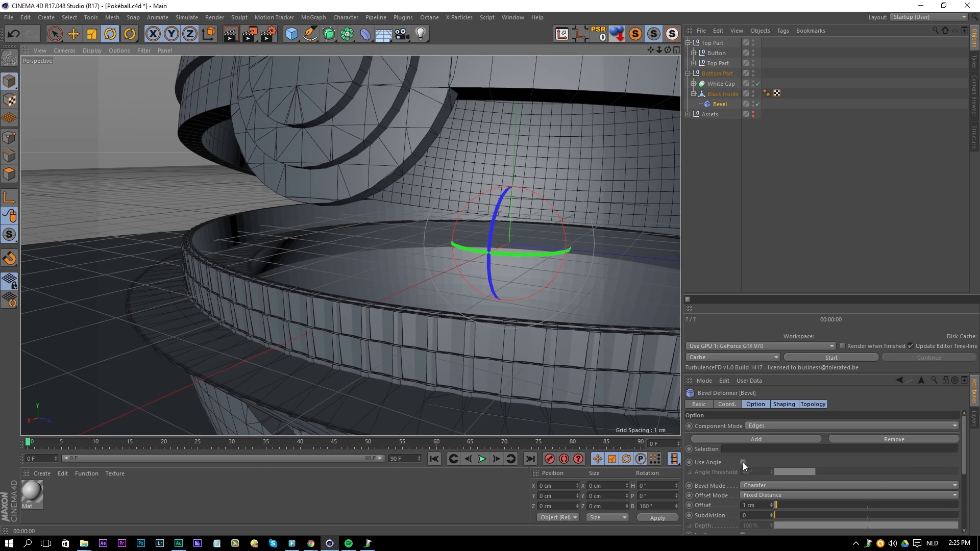
{"action": "left_click", "coordinate": [742, 462]}
{"action": "left_click_drag", "start_coordinate": [413, 357], "coordinate": [397, 362], "text": "alt"}
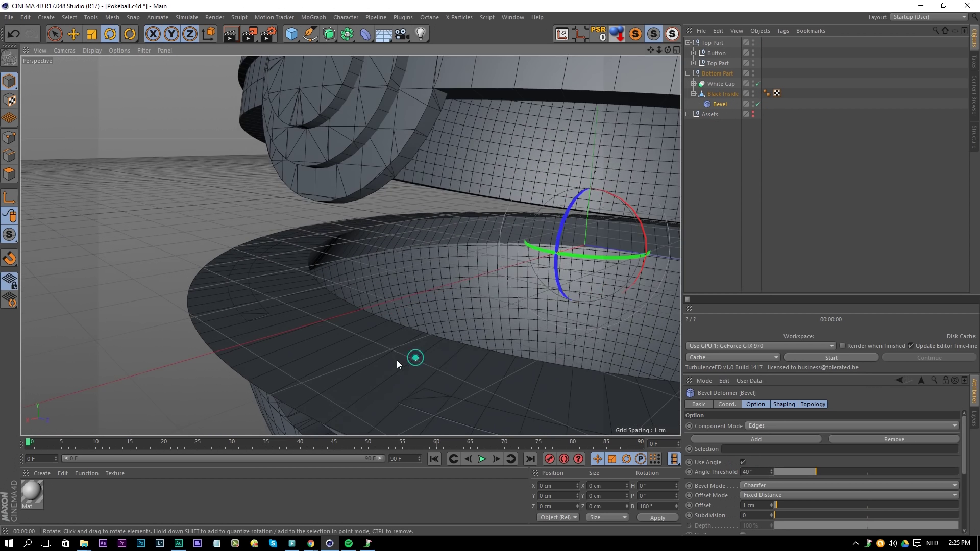
{"action": "middle_click_drag", "start_coordinate": [397, 362], "coordinate": [401, 217], "text": "alt"}
{"action": "left_click_drag", "start_coordinate": [380, 273], "coordinate": [385, 270], "text": "alt"}
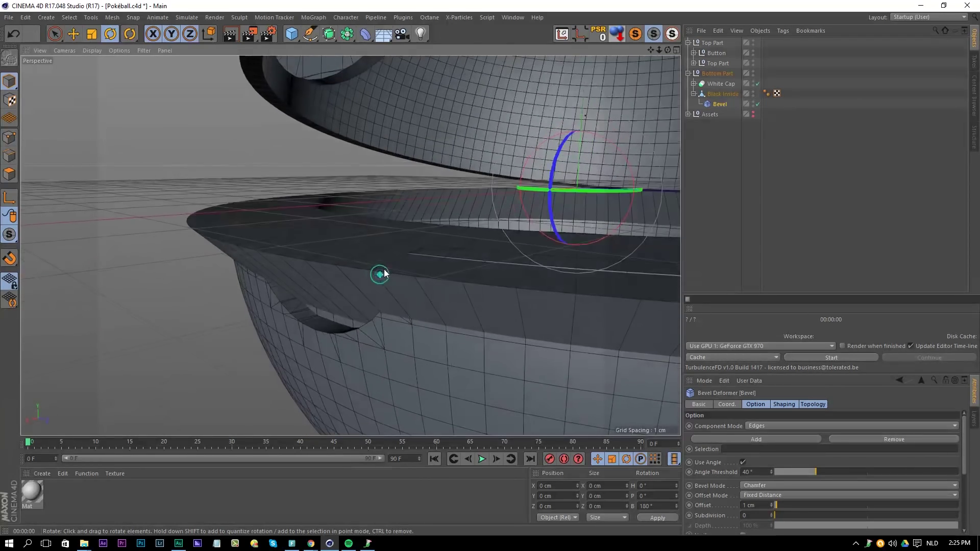
{"action": "double_click", "coordinate": [760, 504]}
{"action": "type", "text": "0.1"}
{"action": "key", "text": "Return"}
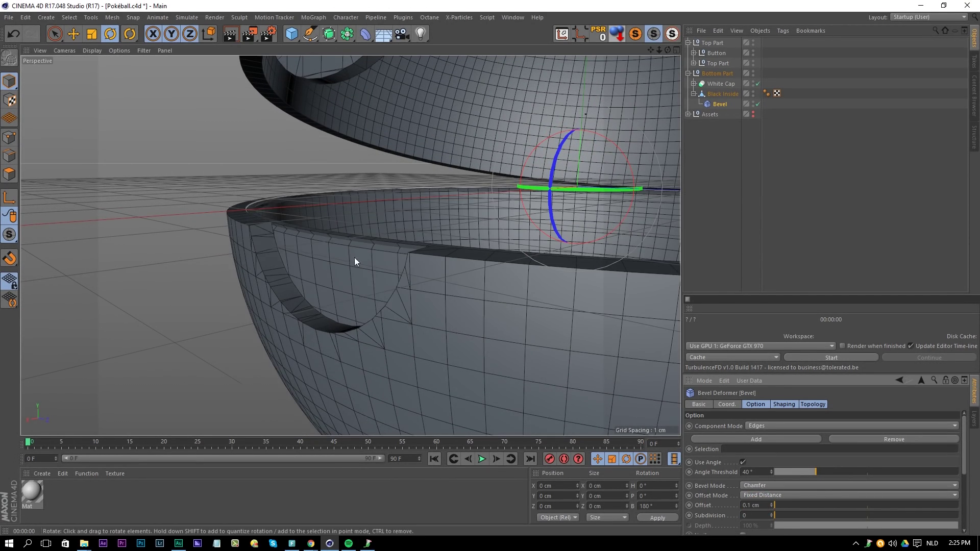
Step: Set the Black Inside bevel's offset to 0.01 cm and render the rim in the viewport
{"action": "scroll", "coordinate": [355, 261], "scroll_direction": "up", "scroll_amount": 5}
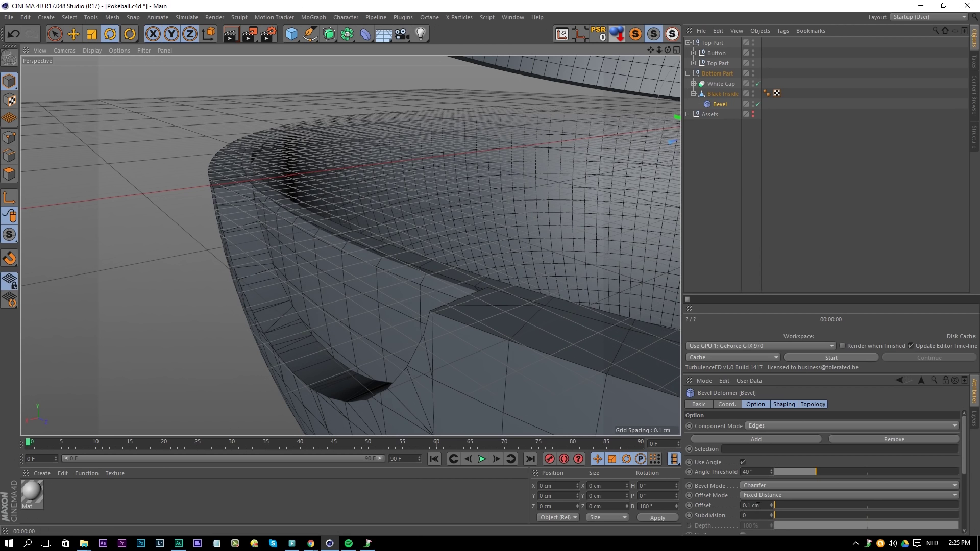
{"action": "left_click", "coordinate": [744, 505]}
{"action": "key", "text": "Return"}
{"action": "left_click_drag", "start_coordinate": [402, 287], "coordinate": [366, 276], "text": "alt"}
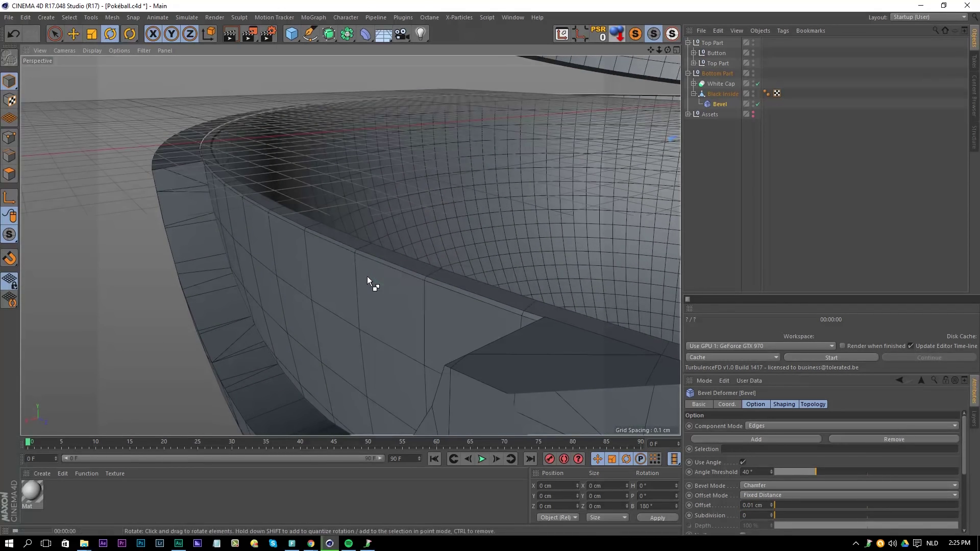
{"action": "key", "text": "ctrl+r"}
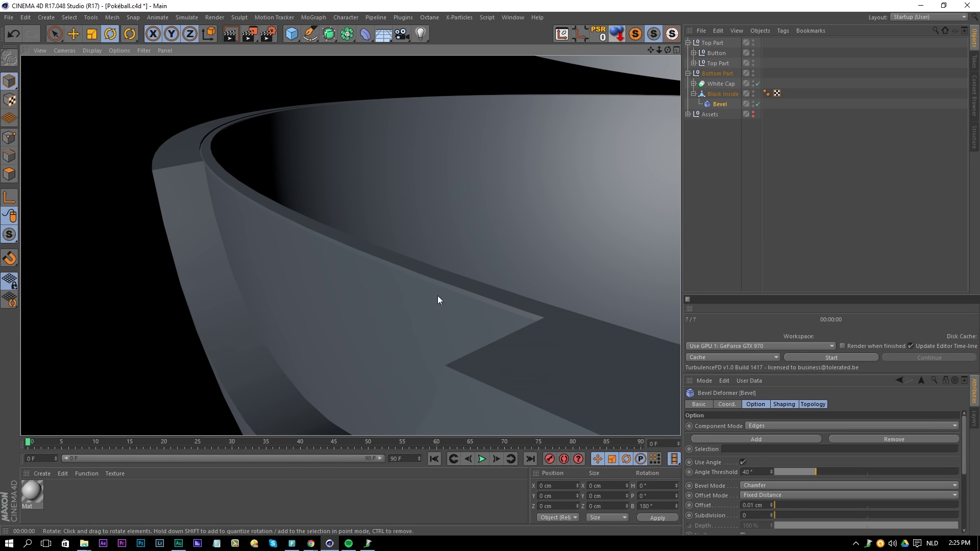
Step: Set the Black Inside bevel's offset to 0.005 cm and render the rim in the viewport to check it
{"action": "left_click", "coordinate": [754, 508]}
{"action": "key", "text": "BackSpace"}
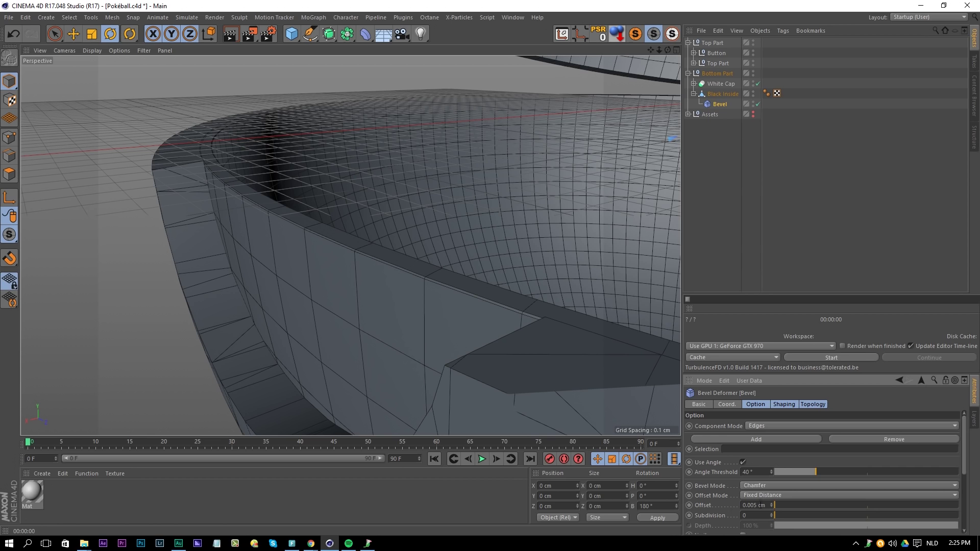
{"action": "key", "text": "ctrl+r"}
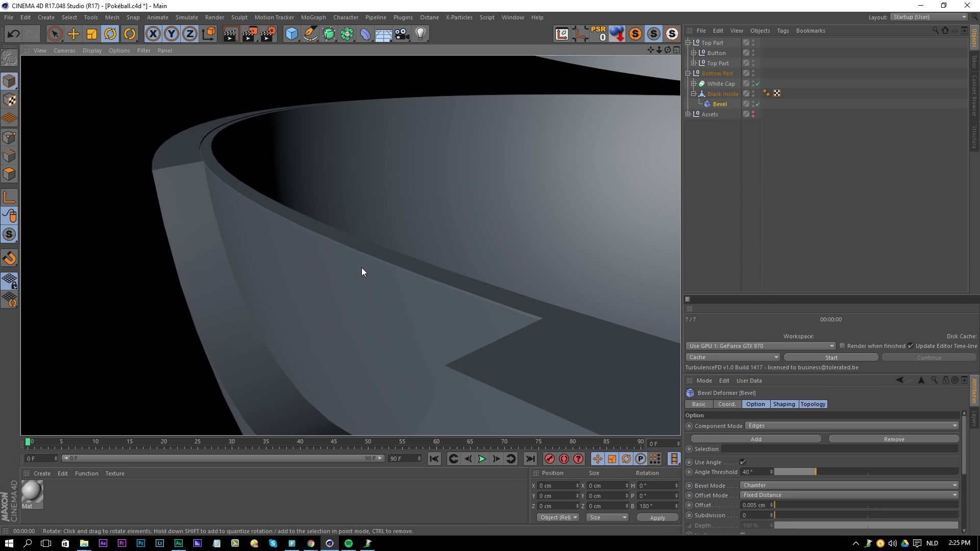
{"action": "left_click_drag", "start_coordinate": [348, 289], "coordinate": [414, 235], "text": "alt"}
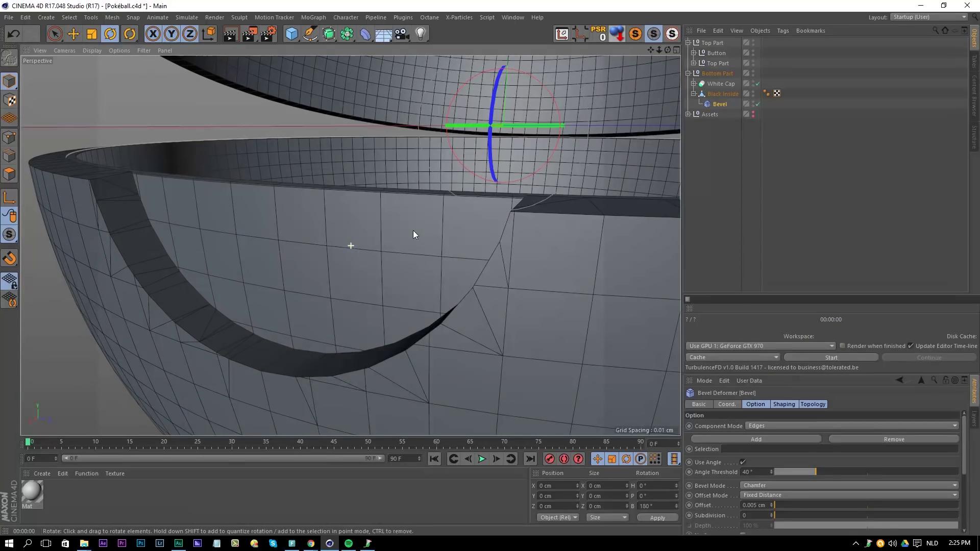
Step: Delete the empty null in the Bottom Part group and group the White Cap boole under a new null
{"action": "left_click", "coordinate": [712, 122]}
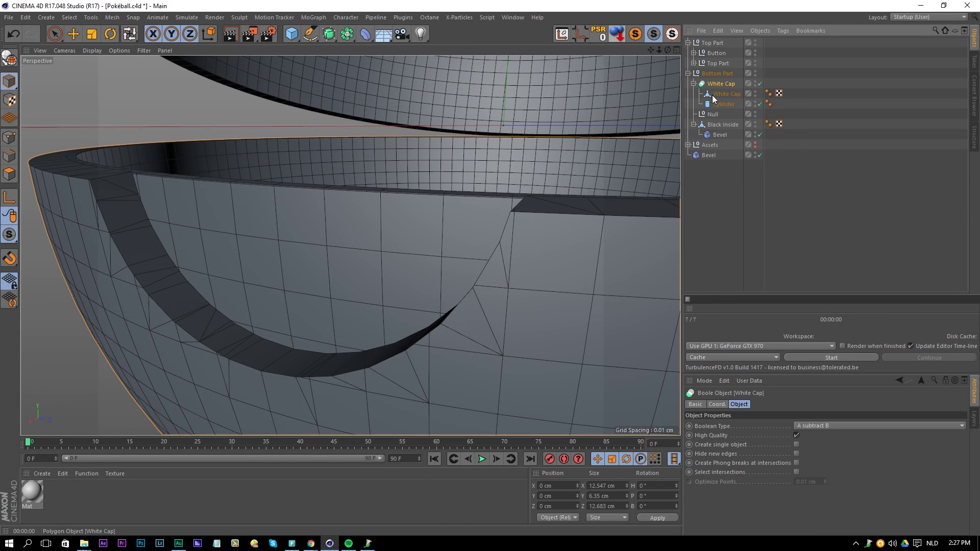
{"action": "left_click", "coordinate": [711, 116]}
{"action": "key", "text": "Delete"}
{"action": "left_click", "coordinate": [722, 86]}
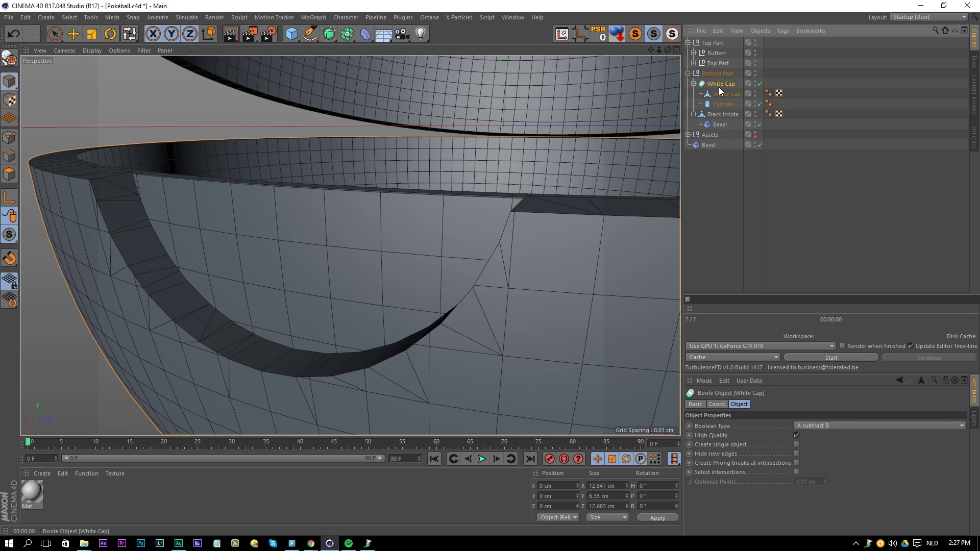
{"action": "key", "text": "alt+g"}
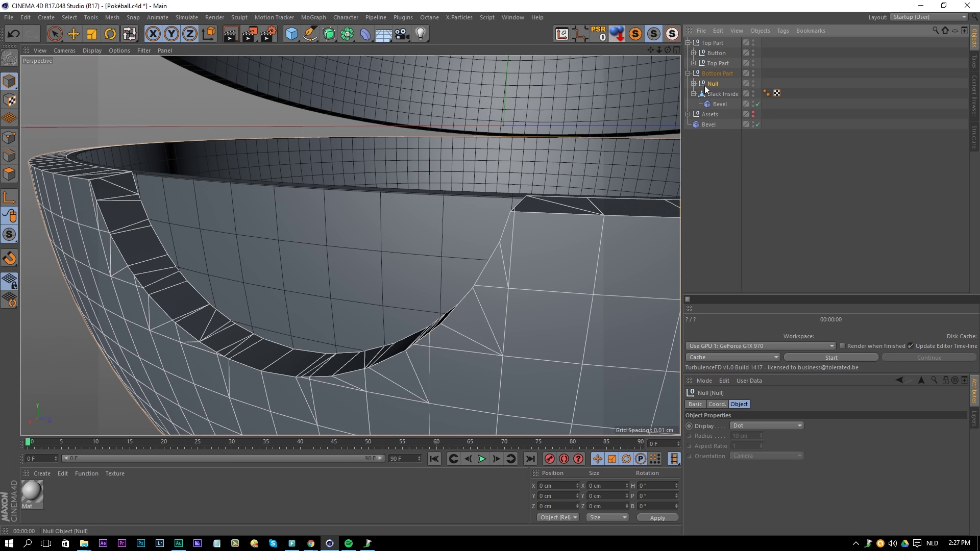
Step: Name the new null in the Bottom Part group White Cap and move the loose Bevel deformer into it above the boole
{"action": "double_click", "coordinate": [714, 83]}
{"action": "type", "text": "White Cap"}
{"action": "key", "text": "Return"}
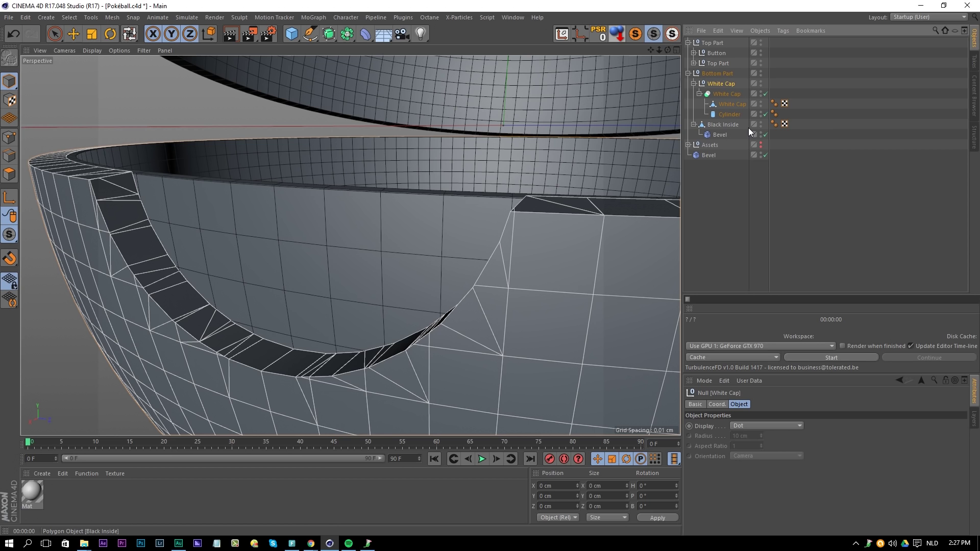
{"action": "left_click_drag", "start_coordinate": [708, 155], "coordinate": [714, 90]}
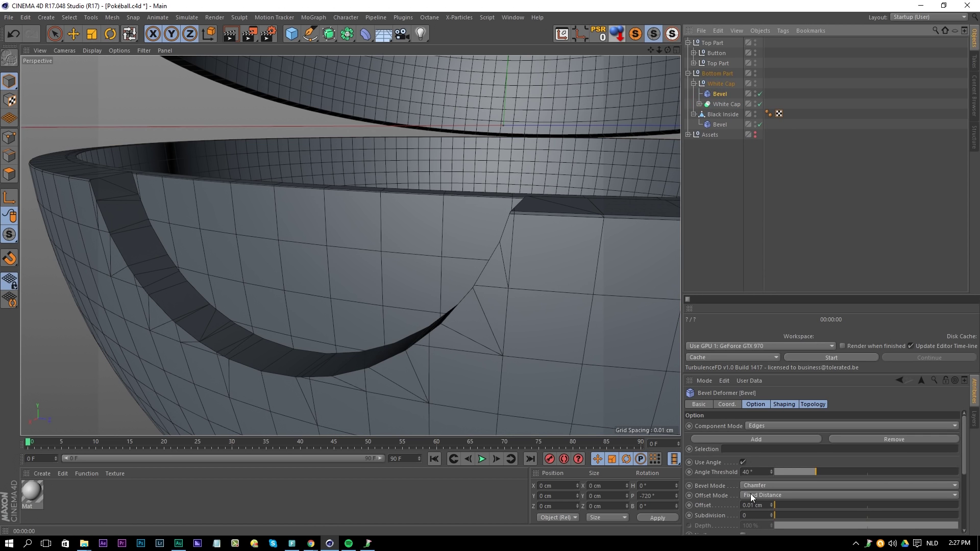
Step: Try a 0.05 cm offset on the White Cap bevel, set it to 0.01 cm and render the rim in the viewport
{"action": "left_click_drag", "start_coordinate": [763, 504], "coordinate": [678, 516]}
{"action": "type", "text": "."}
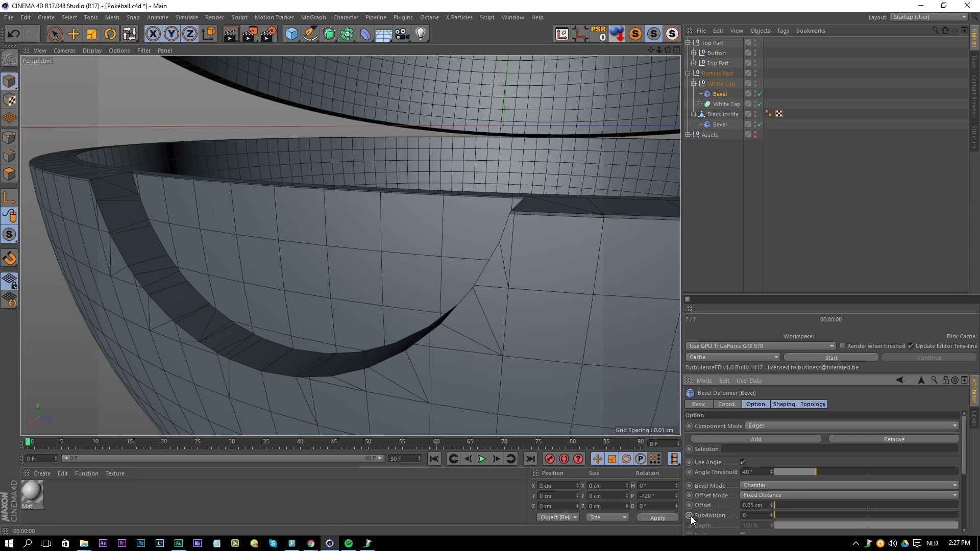
{"action": "left_click_drag", "start_coordinate": [763, 505], "coordinate": [711, 505]}
{"action": "type", "text": ".01"}
{"action": "key", "text": "Return"}
{"action": "left_click_drag", "start_coordinate": [118, 184], "coordinate": [367, 280], "text": "alt"}
{"action": "key", "text": "ctrl+r"}
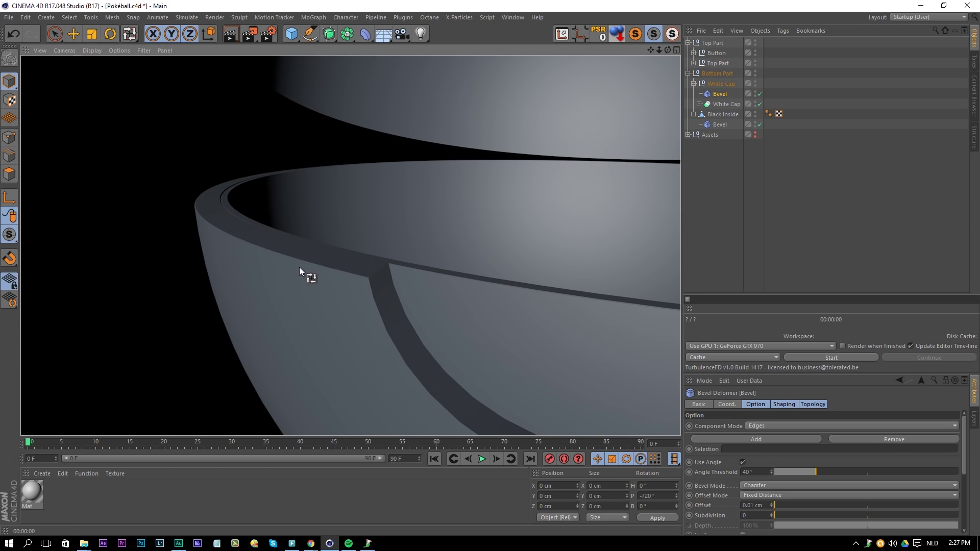
Step: Render the bottom rim and button cutout in the viewport from closer angles to inspect the White Cap bevel
{"action": "left_click_drag", "start_coordinate": [299, 268], "coordinate": [308, 252], "text": "alt"}
{"action": "key", "text": "ctrl+r"}
{"action": "right_click_drag", "start_coordinate": [293, 254], "coordinate": [321, 262], "text": "alt"}
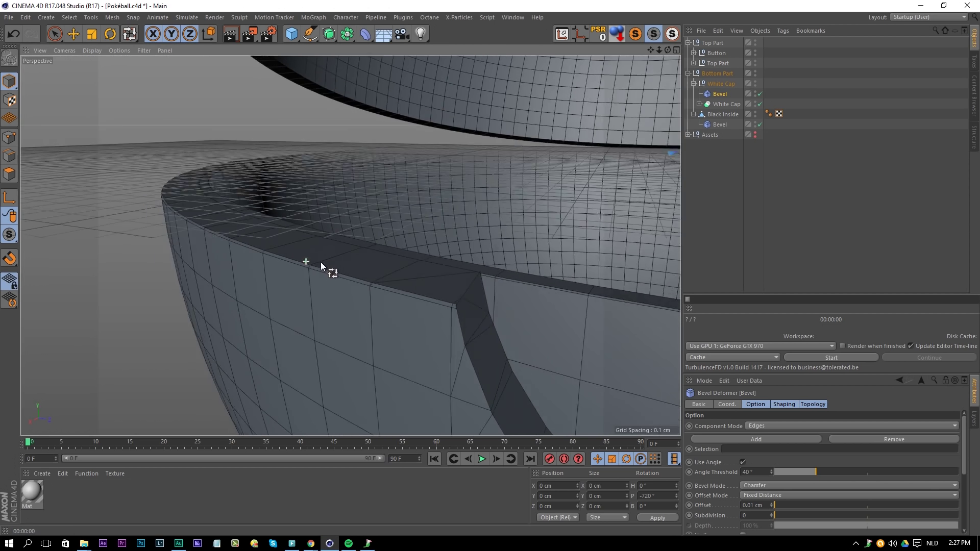
{"action": "left_click_drag", "start_coordinate": [321, 262], "coordinate": [248, 268], "text": "alt"}
{"action": "key", "text": "ctrl+r"}
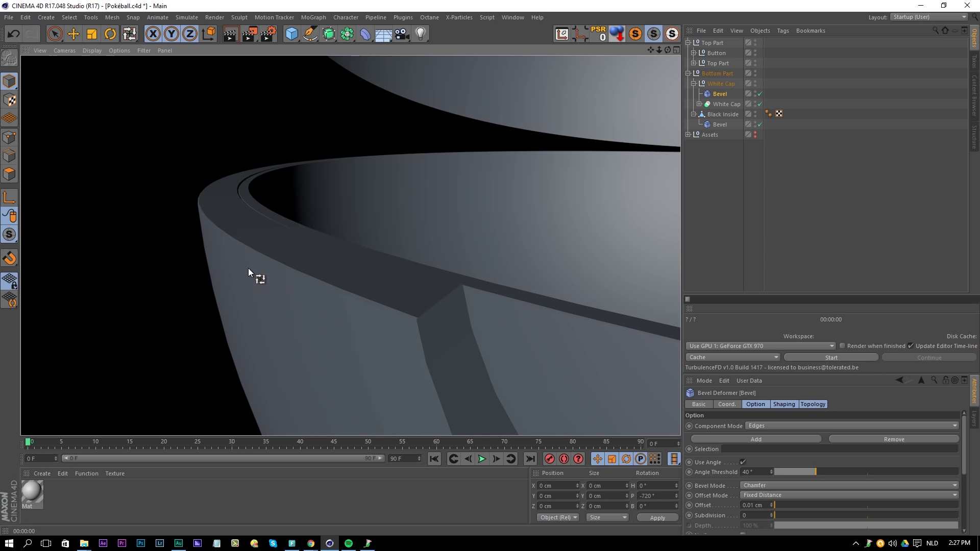
Step: Add an omni light, place it in front of the Pokéball at about X 20 cm, and set its shadow to Shadow Maps (Soft)
{"action": "left_click", "coordinate": [421, 34]}
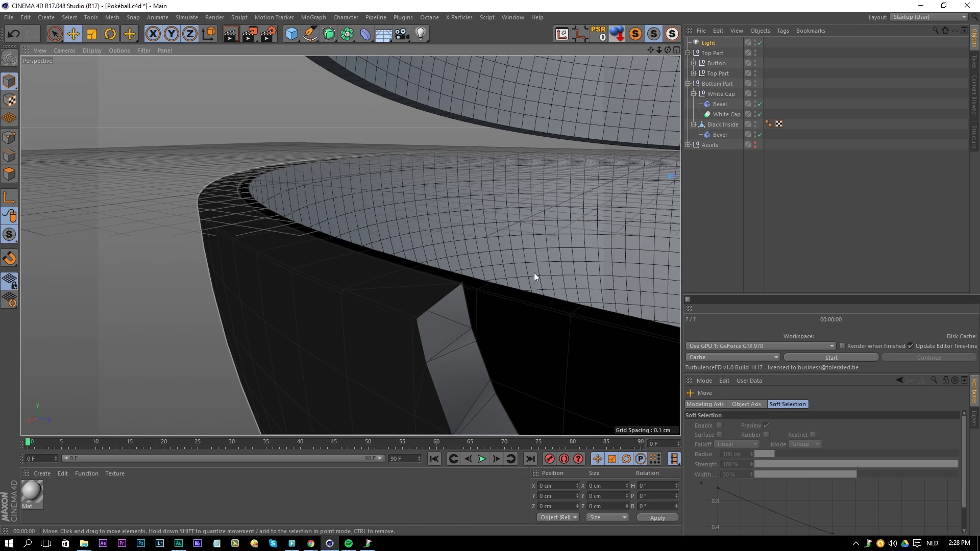
{"action": "right_click_drag", "start_coordinate": [542, 176], "coordinate": [525, 190], "text": "alt"}
{"action": "left_click_drag", "start_coordinate": [593, 169], "coordinate": [467, 223]}
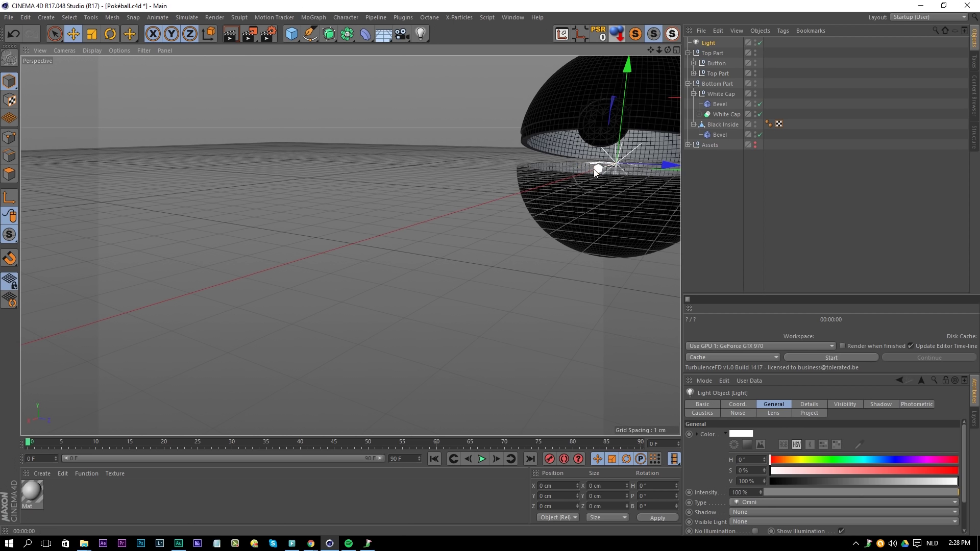
{"action": "left_click_drag", "start_coordinate": [621, 202], "coordinate": [449, 185]}
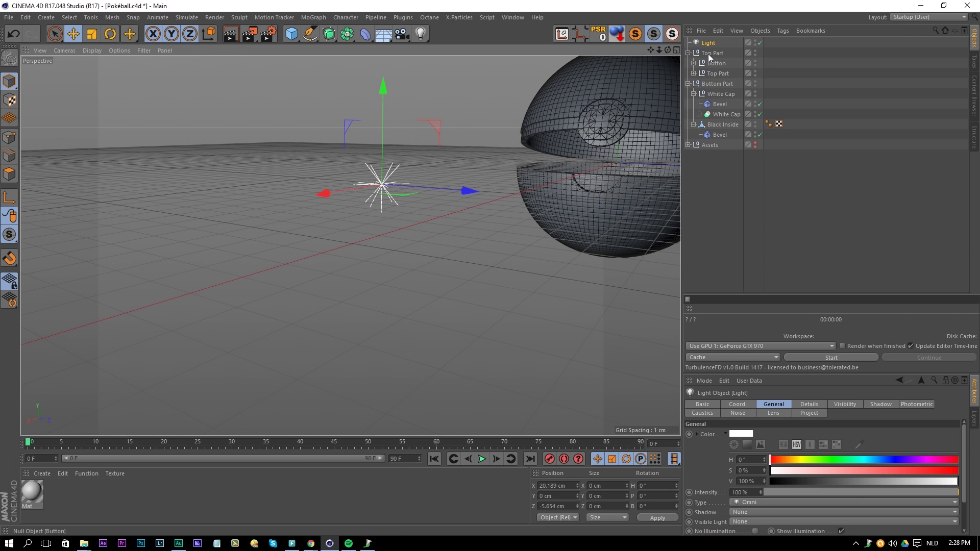
{"action": "left_click", "coordinate": [754, 512]}
{"action": "left_click", "coordinate": [755, 498]}
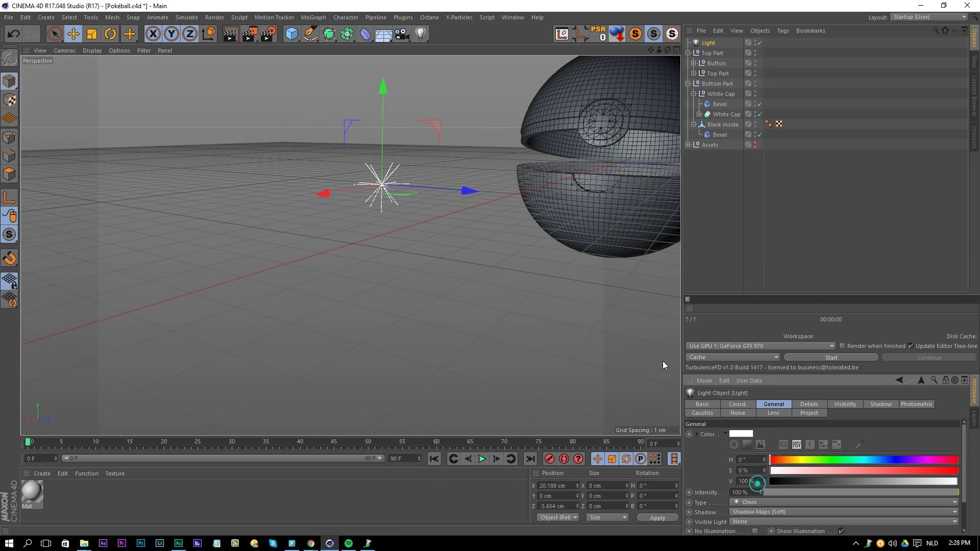
Step: Render the bottom part's rim in the viewport under the new light to inspect the beveled edges
{"action": "scroll", "coordinate": [583, 166], "scroll_direction": "up", "scroll_amount": 5}
{"action": "scroll", "coordinate": [490, 215], "scroll_direction": "up", "scroll_amount": 5}
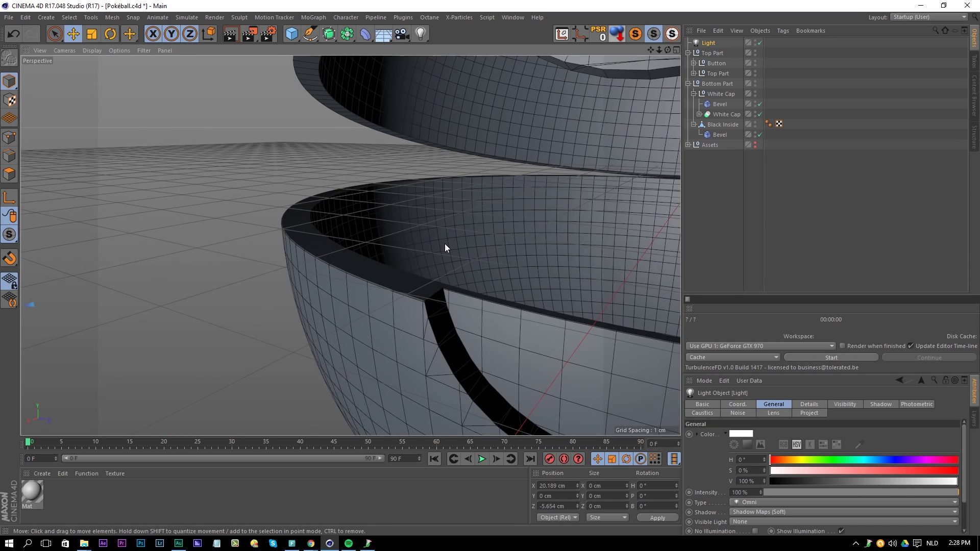
{"action": "scroll", "coordinate": [427, 259], "scroll_direction": "up", "scroll_amount": 3}
{"action": "key", "text": "ctrl+r"}
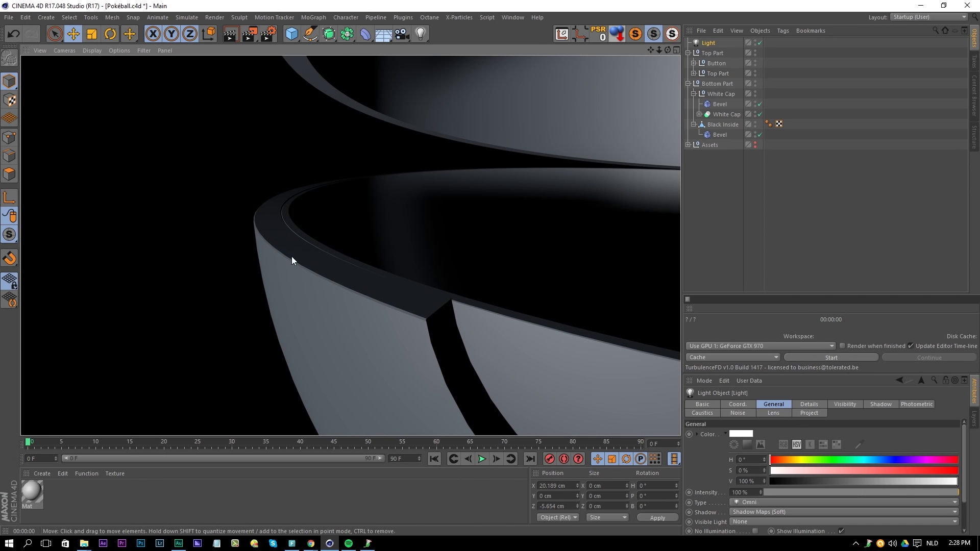
{"action": "scroll", "coordinate": [403, 316], "scroll_direction": "down", "scroll_amount": 3}
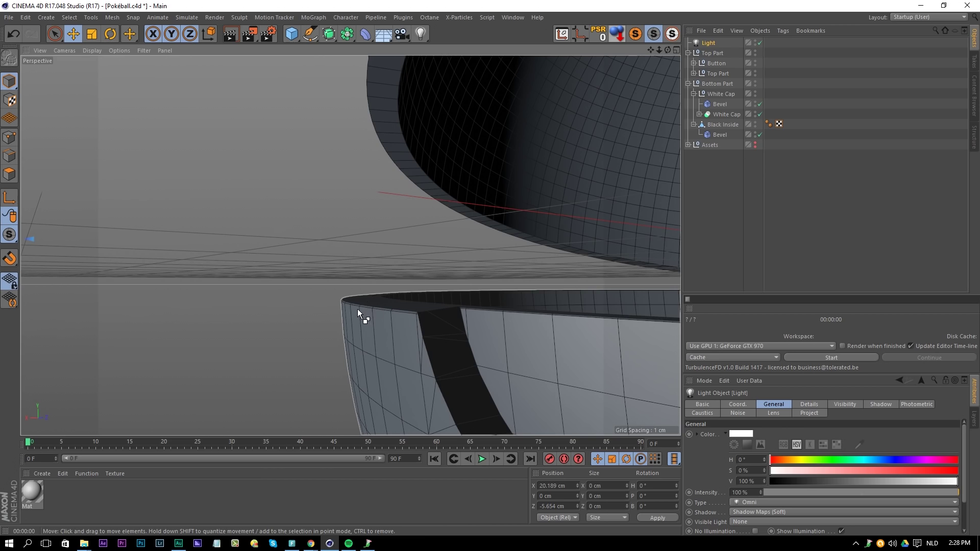
{"action": "key", "text": "ctrl+r"}
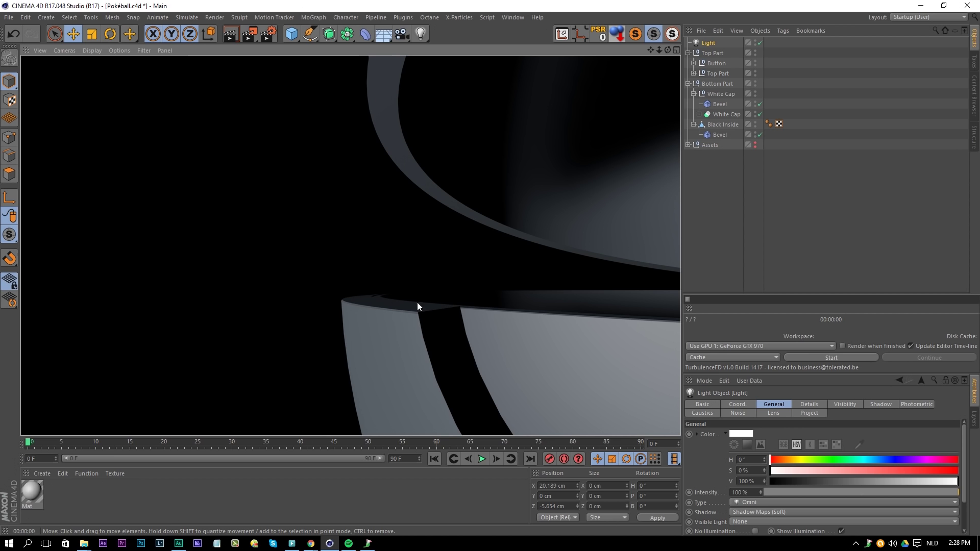
Step: Add a Bevel deformer to the inner Top Part group, placed just above the Red Cap boole
{"action": "left_click_drag", "start_coordinate": [431, 302], "coordinate": [455, 317], "text": "alt"}
{"action": "right_click_drag", "start_coordinate": [507, 308], "coordinate": [454, 313], "text": "alt"}
{"action": "left_click_drag", "start_coordinate": [454, 313], "coordinate": [435, 325], "text": "alt"}
{"action": "right_click_drag", "start_coordinate": [473, 333], "coordinate": [507, 330], "text": "alt"}
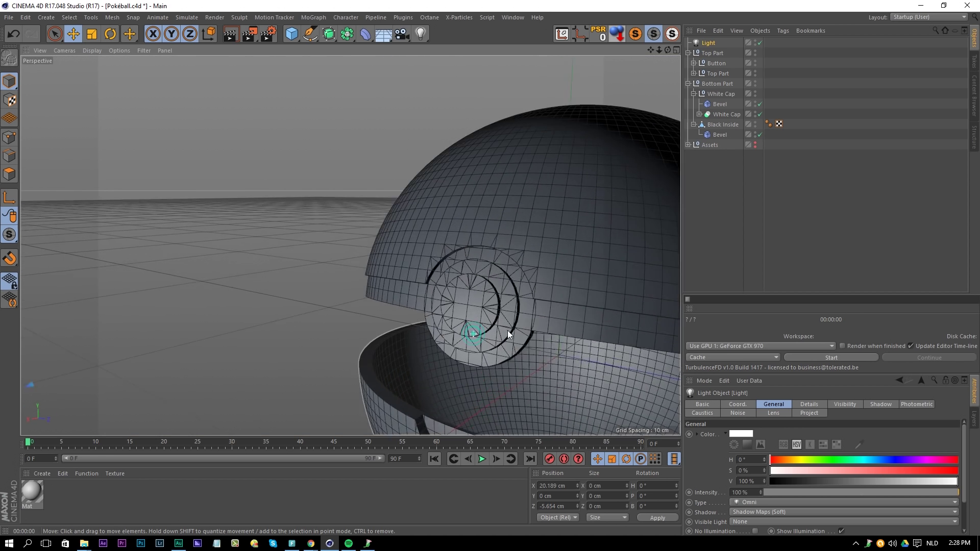
{"action": "scroll", "coordinate": [507, 329], "scroll_direction": "up", "scroll_amount": 3}
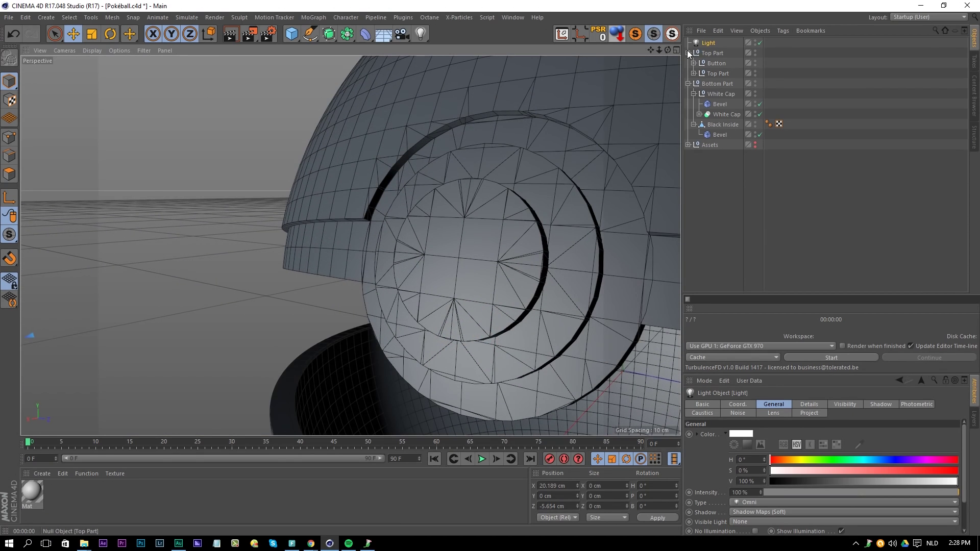
{"action": "left_click", "coordinate": [688, 83]}
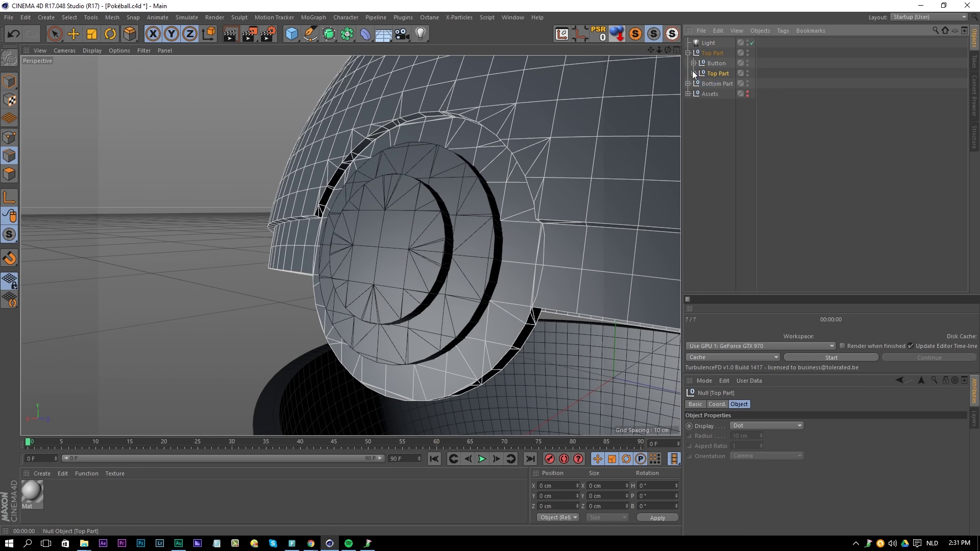
{"action": "left_click", "coordinate": [693, 73]}
{"action": "left_click", "coordinate": [722, 84]}
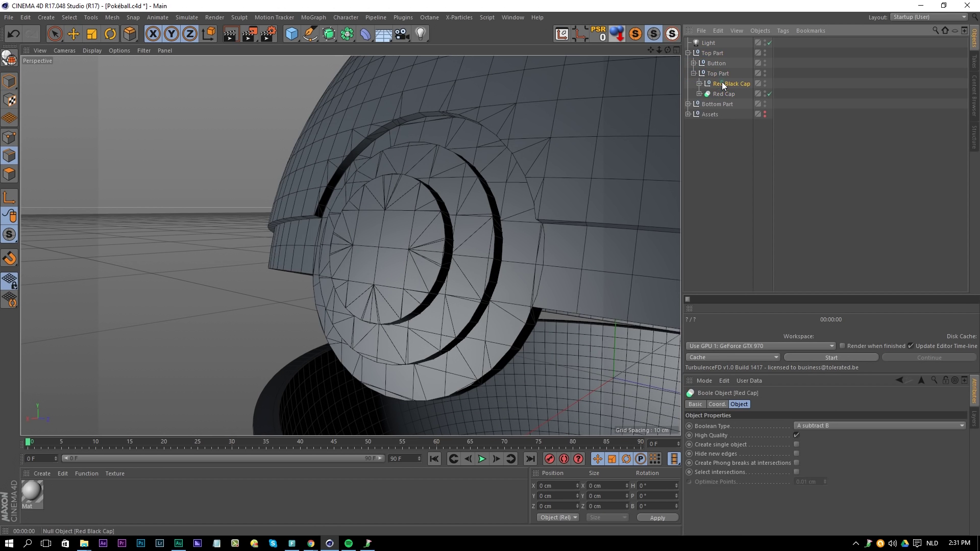
{"action": "left_click", "coordinate": [698, 94]}
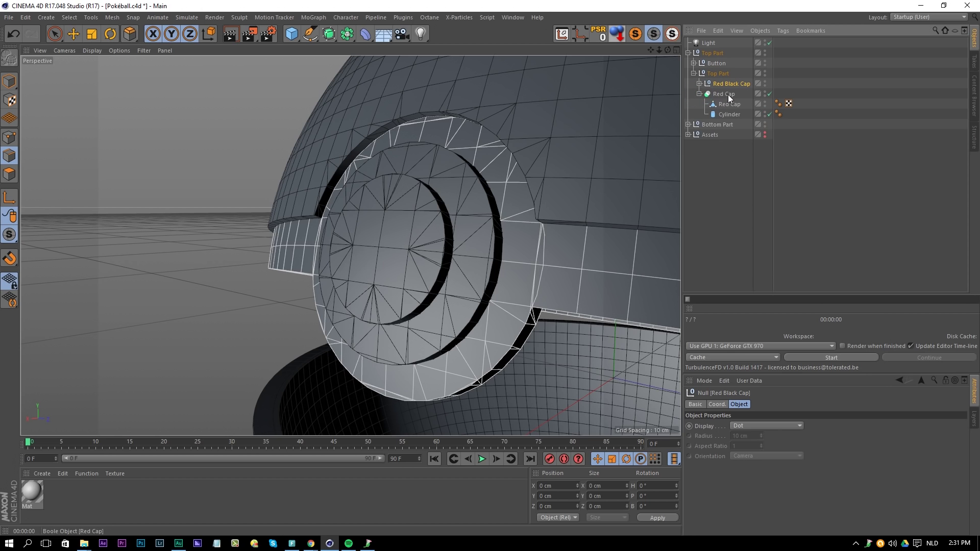
{"action": "left_click", "coordinate": [728, 93]}
{"action": "left_click", "coordinate": [729, 104]}
{"action": "left_click_drag", "start_coordinate": [366, 36], "coordinate": [478, 177]}
{"action": "left_click_drag", "start_coordinate": [725, 101], "coordinate": [720, 97]}
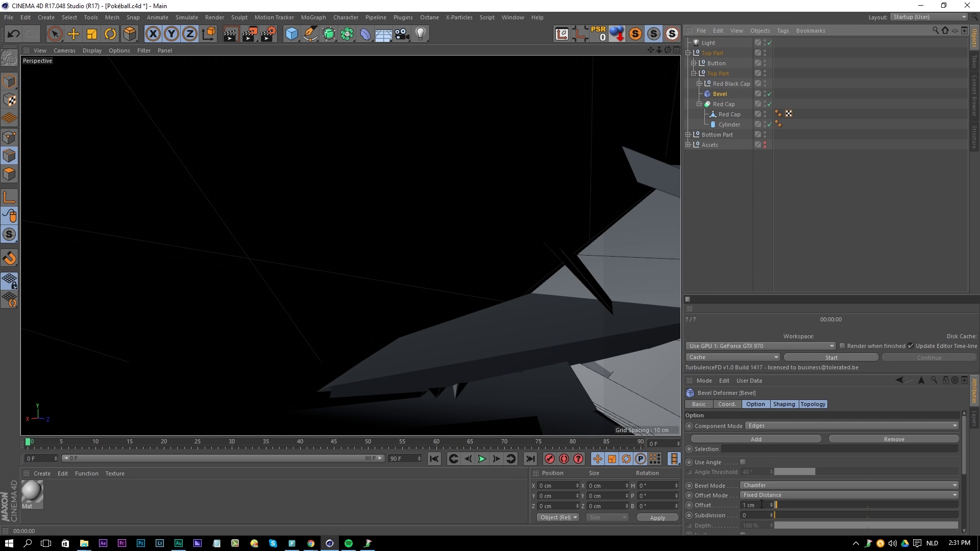
Step: Set the Red Cap bevel's offset to 0.1 cm and enable Use Angle
{"action": "left_click", "coordinate": [761, 505]}
{"action": "type", "text": "0.1"}
{"action": "key", "text": "Return"}
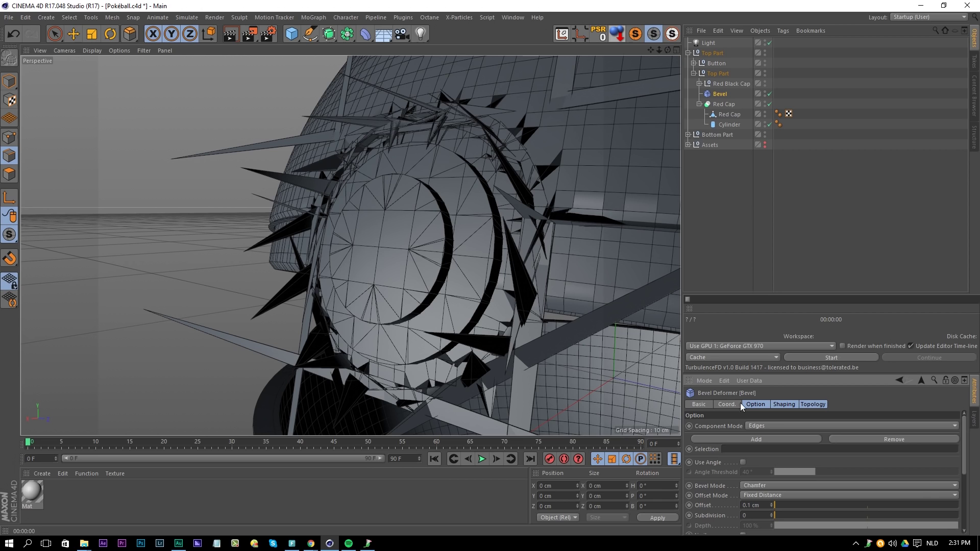
{"action": "left_click", "coordinate": [743, 462]}
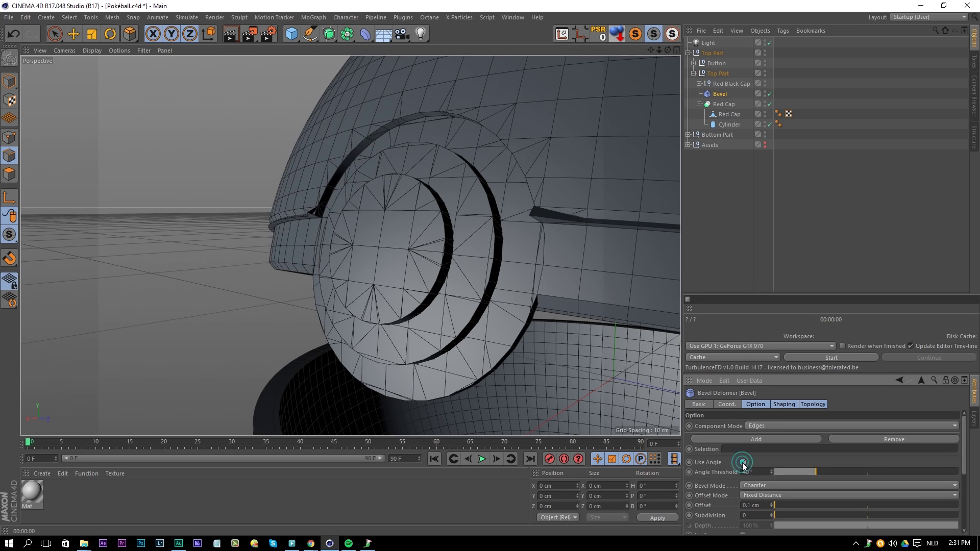
Step: Check the White Cap bevel's settings and set the Red Cap bevel's offset to match at 0.01 cm
{"action": "left_click", "coordinate": [688, 135]}
{"action": "left_click", "coordinate": [720, 156]}
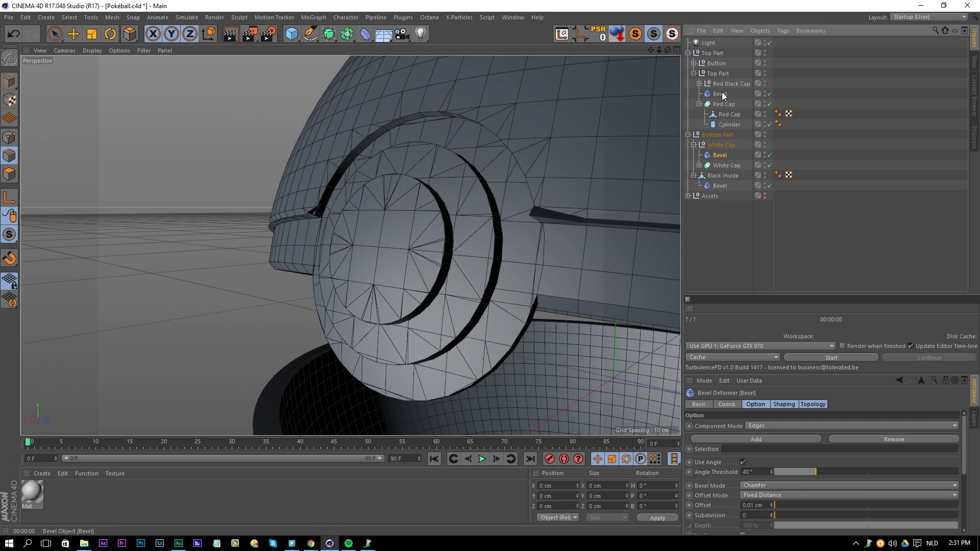
{"action": "left_click", "coordinate": [749, 504]}
{"action": "type", "text": "0"}
{"action": "key", "text": "Return"}
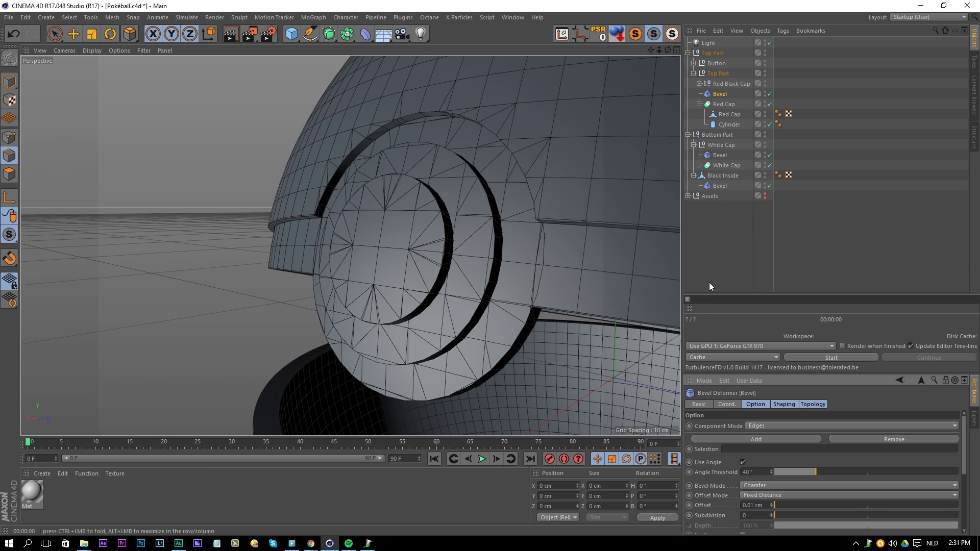
Step: Render the whole Pokéball in the viewport from closer and farther views to inspect the beveled caps and button
{"action": "left_click", "coordinate": [711, 268]}
{"action": "mouse_move", "coordinate": [643, 267]}
{"action": "left_mouse_down", "text": "alt"}
{"action": "mouse_move", "coordinate": [512, 221]}
{"action": "mouse_move", "coordinate": [486, 223]}
{"action": "mouse_move", "coordinate": [497, 247]}
{"action": "mouse_move", "coordinate": [364, 240]}
{"action": "mouse_move", "coordinate": [428, 253]}
{"action": "mouse_move", "coordinate": [308, 264]}
{"action": "mouse_move", "coordinate": [342, 203]}
{"action": "mouse_move", "coordinate": [489, 188]}
{"action": "left_mouse_up", "text": "alt"}
{"action": "key", "text": "ctrl+r"}
{"action": "left_click", "coordinate": [715, 104]}
{"action": "right_click_drag", "start_coordinate": [488, 187], "coordinate": [442, 199], "text": "alt"}
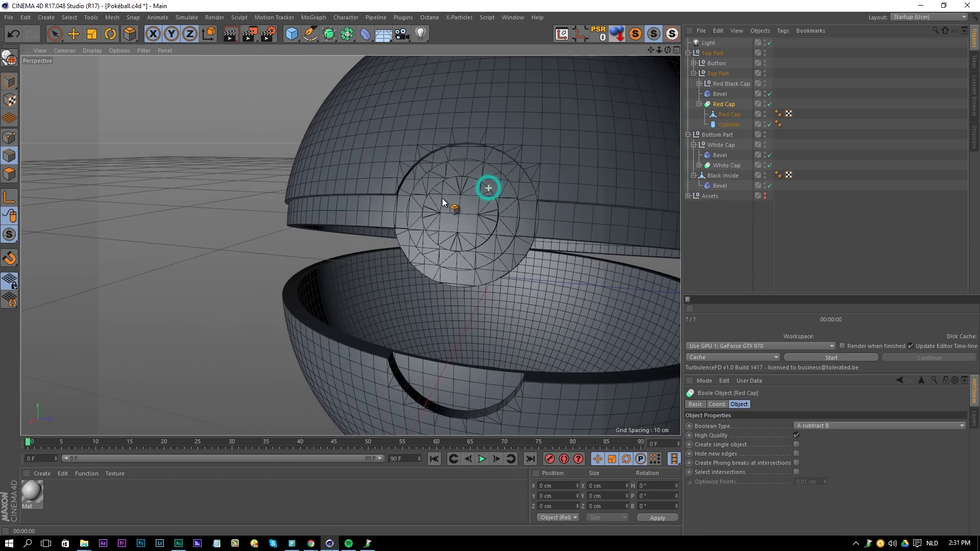
{"action": "left_click", "coordinate": [695, 235]}
{"action": "key", "text": "ctrl+r"}
{"action": "right_click_drag", "start_coordinate": [591, 235], "coordinate": [526, 238], "text": "alt"}
{"action": "middle_click_drag", "start_coordinate": [526, 237], "coordinate": [401, 273], "text": "alt"}
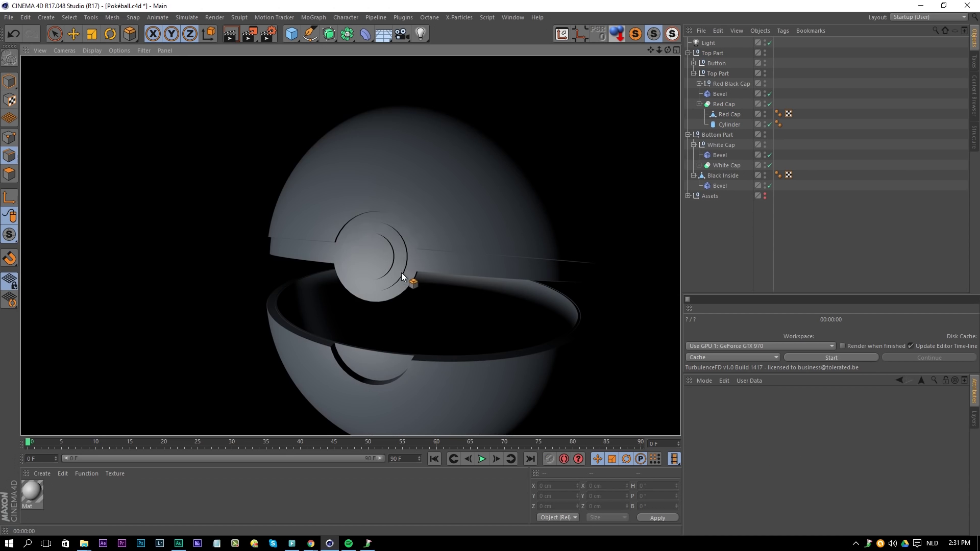
{"action": "right_click_drag", "start_coordinate": [412, 273], "coordinate": [383, 285], "text": "alt"}
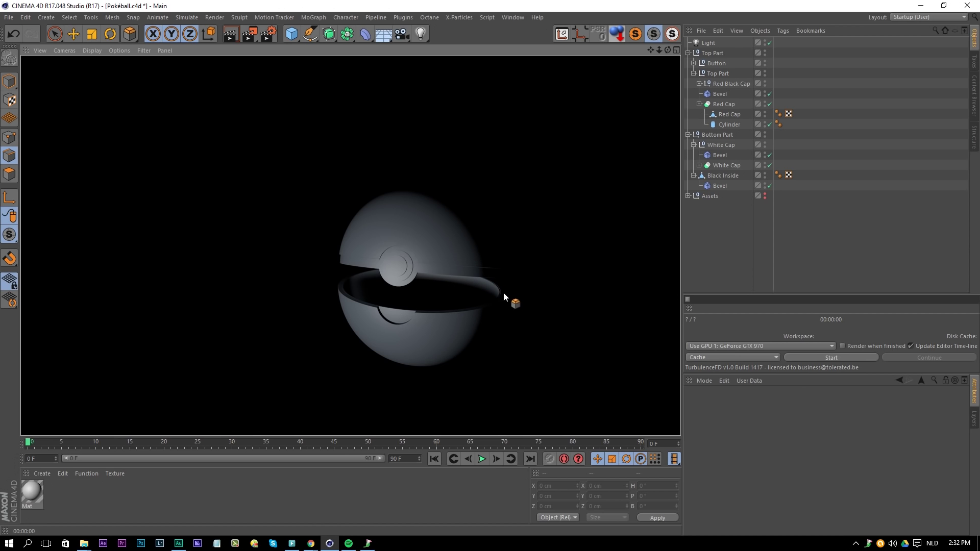
{"action": "left_click", "coordinate": [717, 239]}
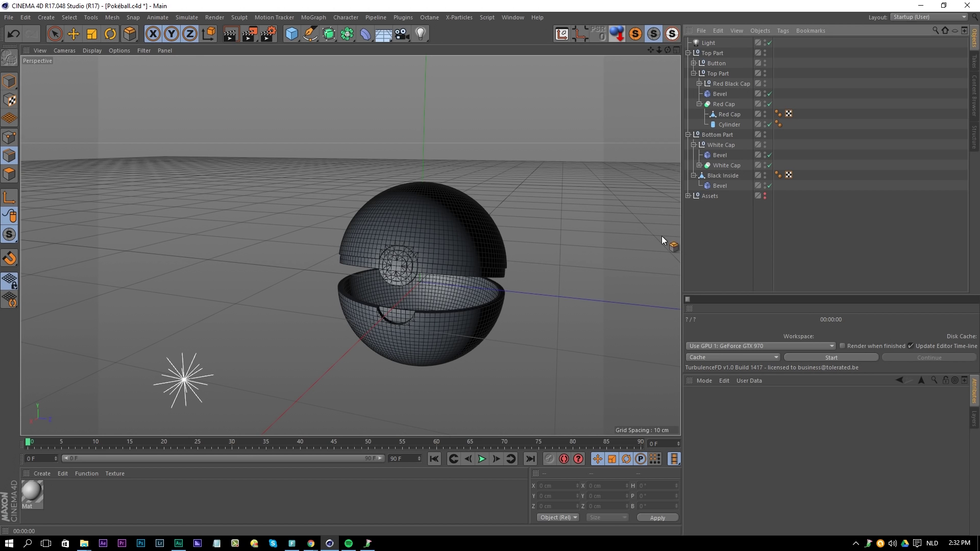
Step: Rotate the outer Top Part group wide open about its rear hinge and save the project
{"action": "left_click", "coordinate": [713, 53]}
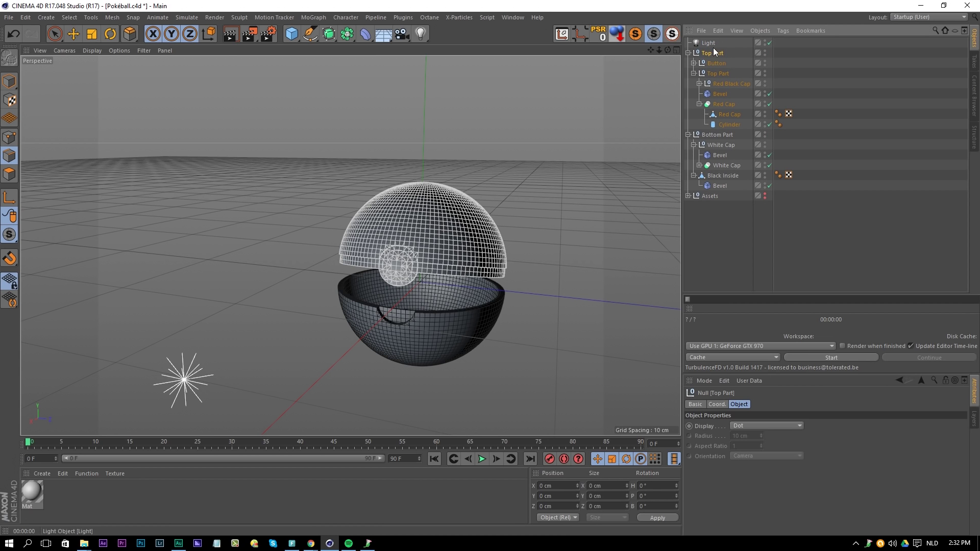
{"action": "key", "text": "r"}
{"action": "left_click_drag", "start_coordinate": [427, 234], "coordinate": [399, 246]}
{"action": "right_click_drag", "start_coordinate": [413, 262], "coordinate": [442, 288], "text": "alt"}
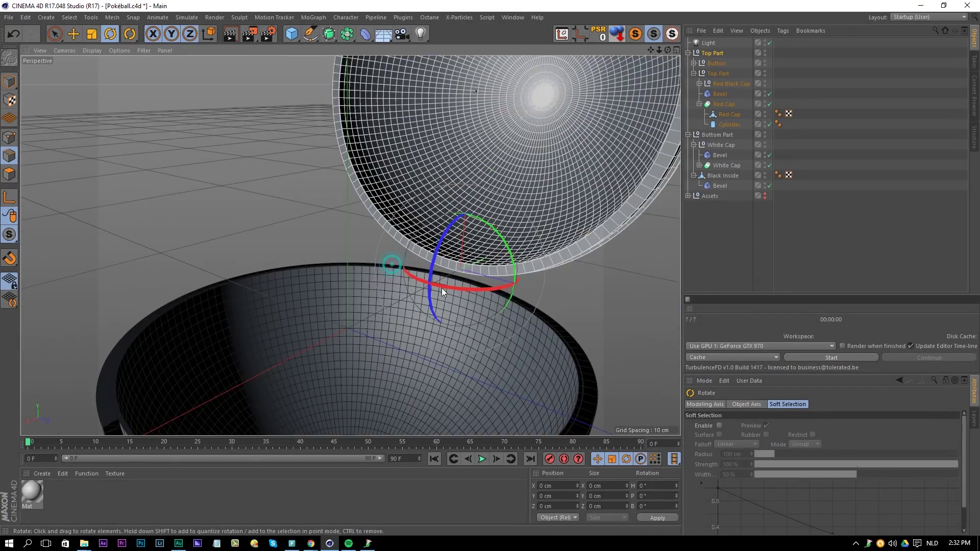
{"action": "middle_click_drag", "start_coordinate": [428, 341], "coordinate": [427, 283], "text": "alt"}
{"action": "left_click_drag", "start_coordinate": [411, 313], "coordinate": [409, 339], "text": "alt"}
{"action": "middle_click_drag", "start_coordinate": [409, 339], "coordinate": [404, 264], "text": "alt"}
{"action": "left_click_drag", "start_coordinate": [389, 279], "coordinate": [418, 224], "text": "alt"}
{"action": "left_click", "coordinate": [722, 232]}
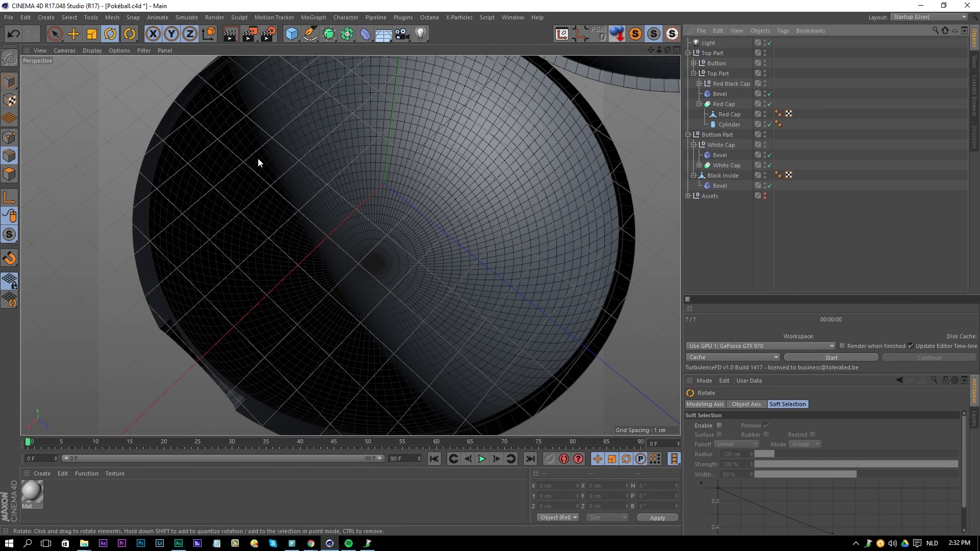
{"action": "key", "text": "ctrl+s"}
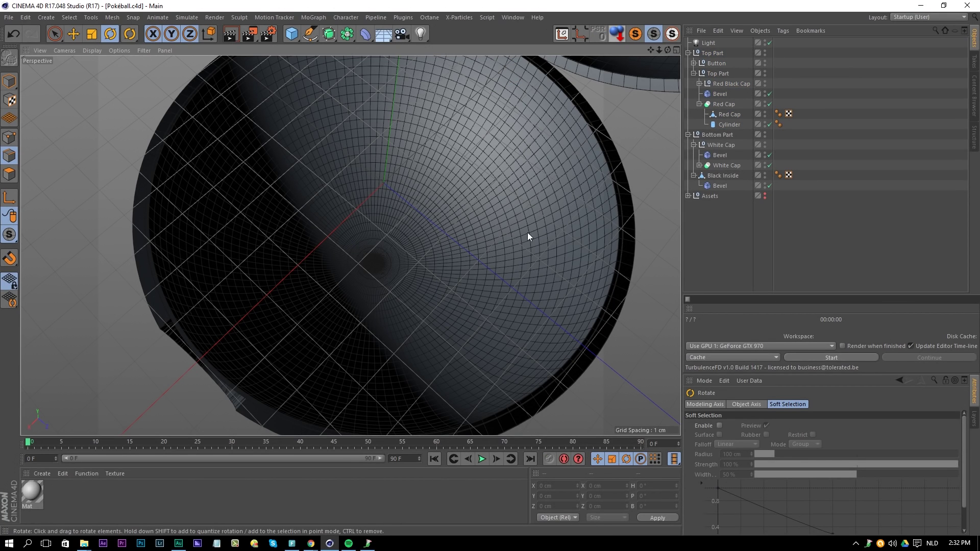
Step: Select the Black Inside shell of the Bottom Part, start Loop Selection on its polygons and undo the trial loop changes
{"action": "left_click_drag", "start_coordinate": [475, 237], "coordinate": [475, 209], "text": "alt"}
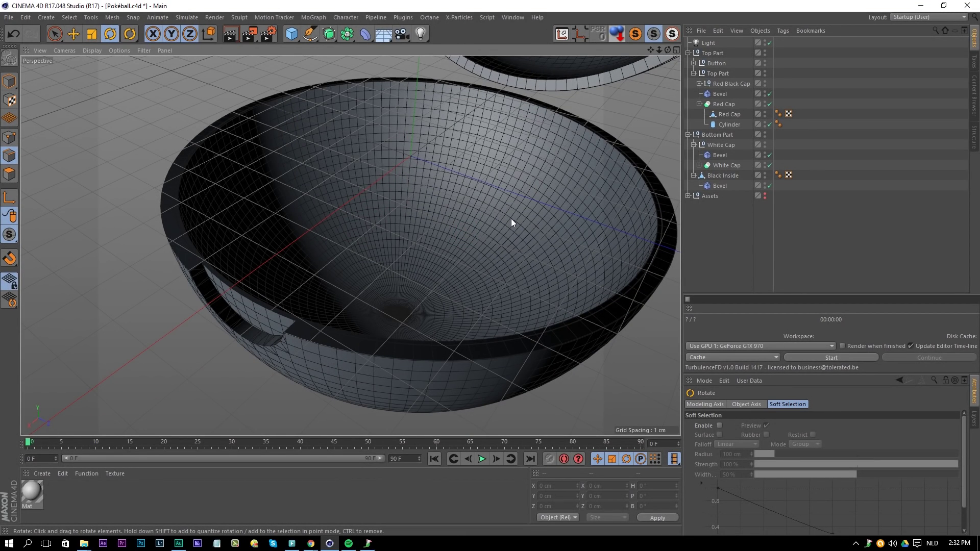
{"action": "left_click", "coordinate": [717, 176]}
{"action": "left_click", "coordinate": [712, 225]}
{"action": "left_click", "coordinate": [716, 177]}
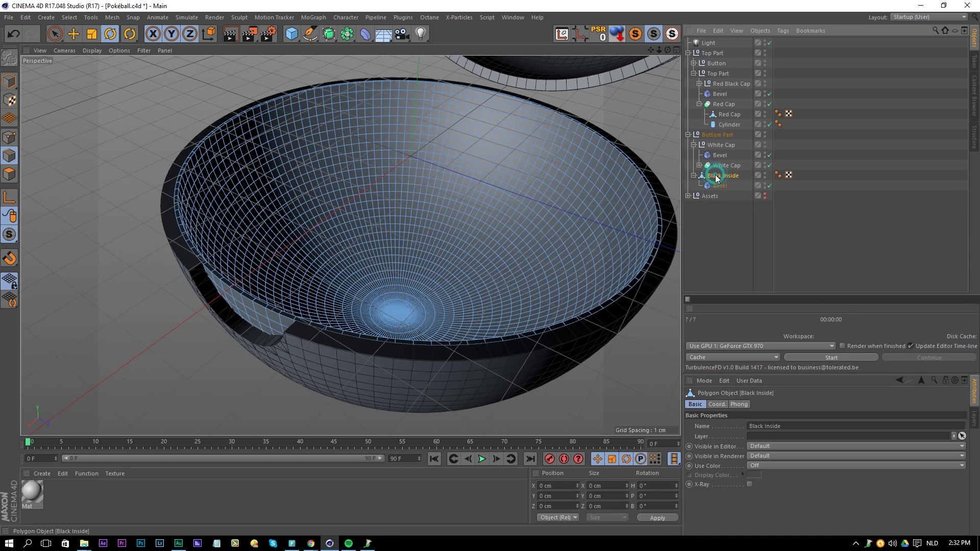
{"action": "left_click", "coordinate": [9, 174]}
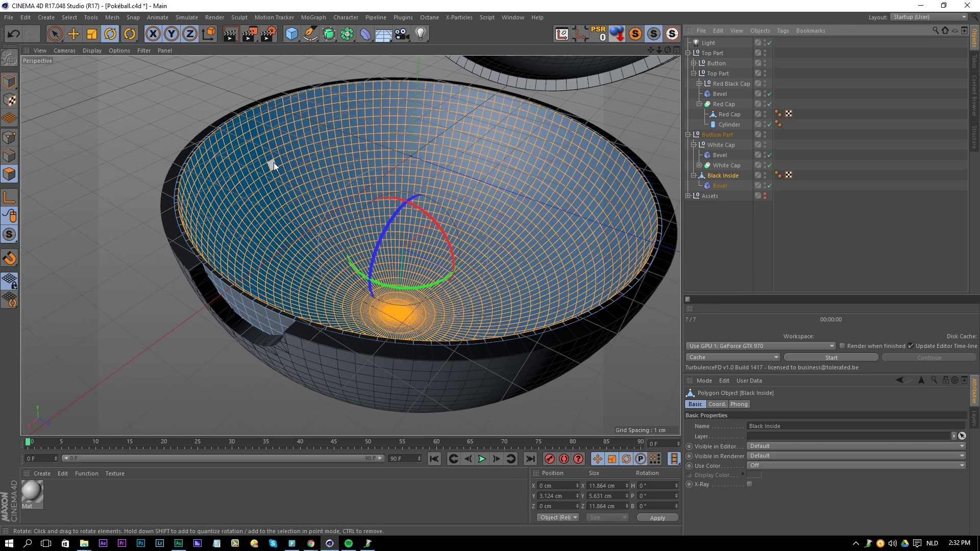
{"action": "key", "text": "u"}
{"action": "key", "text": "l"}
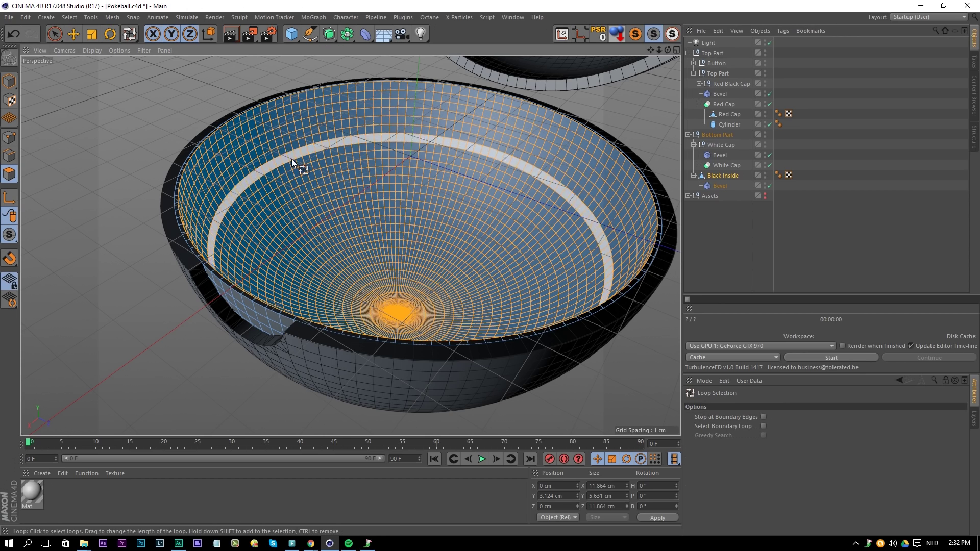
{"action": "left_click_drag", "start_coordinate": [346, 231], "coordinate": [421, 283], "text": "alt"}
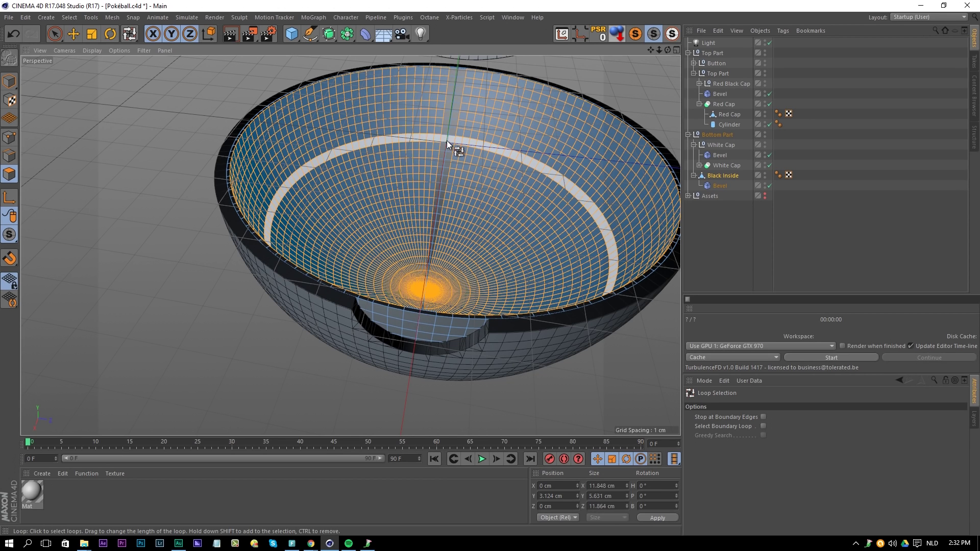
{"action": "key", "text": "ctrl+z"}
{"action": "key", "text": "ctrl+z"}
{"action": "key", "text": "ctrl+z"}
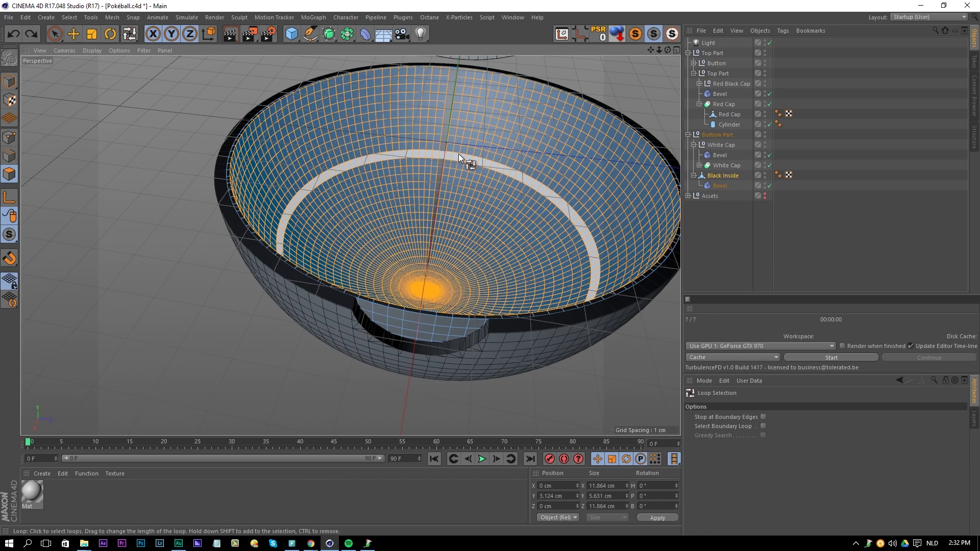
Step: Remove the rings below the rim and a narrow strip of adjacent vertical loops from the bottom shell's polygon selection
{"action": "left_click_drag", "start_coordinate": [466, 221], "coordinate": [411, 212], "text": "alt"}
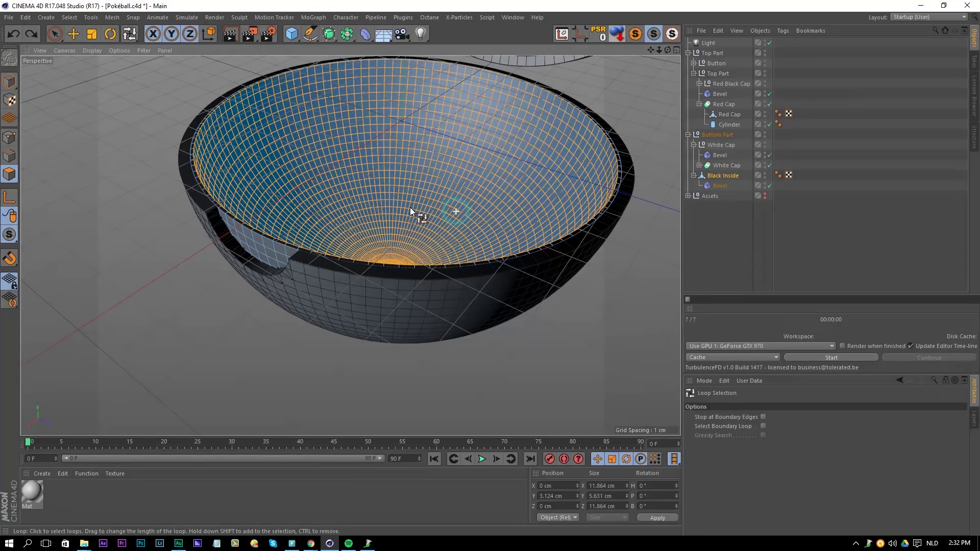
{"action": "left_click", "coordinate": [406, 265]}
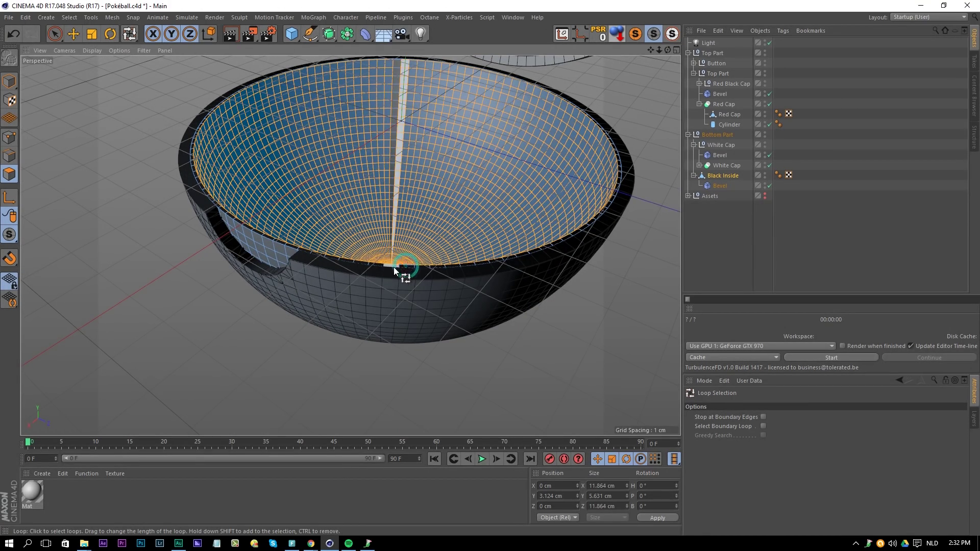
{"action": "left_click", "coordinate": [378, 71]}
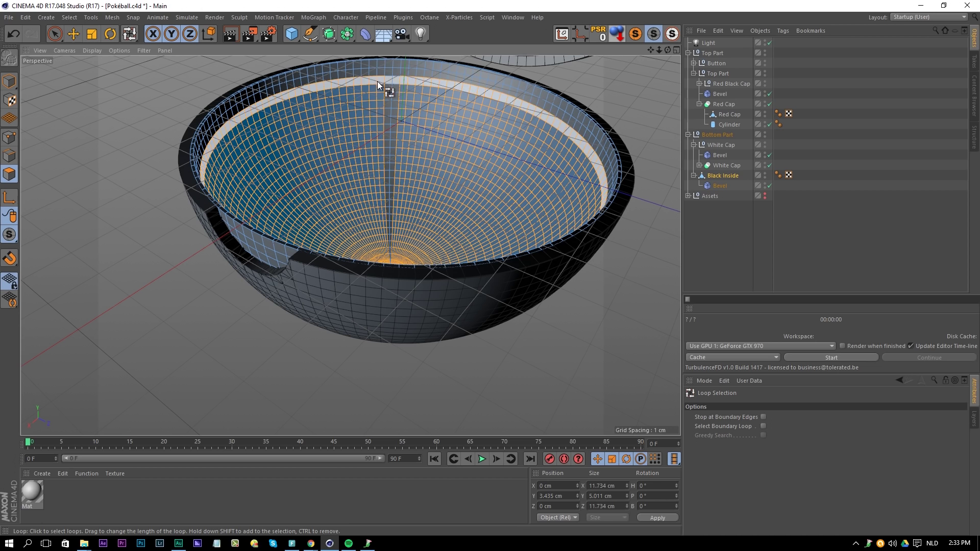
{"action": "left_click", "coordinate": [379, 83], "text": "ctrl"}
{"action": "left_click", "coordinate": [370, 84], "text": "ctrl"}
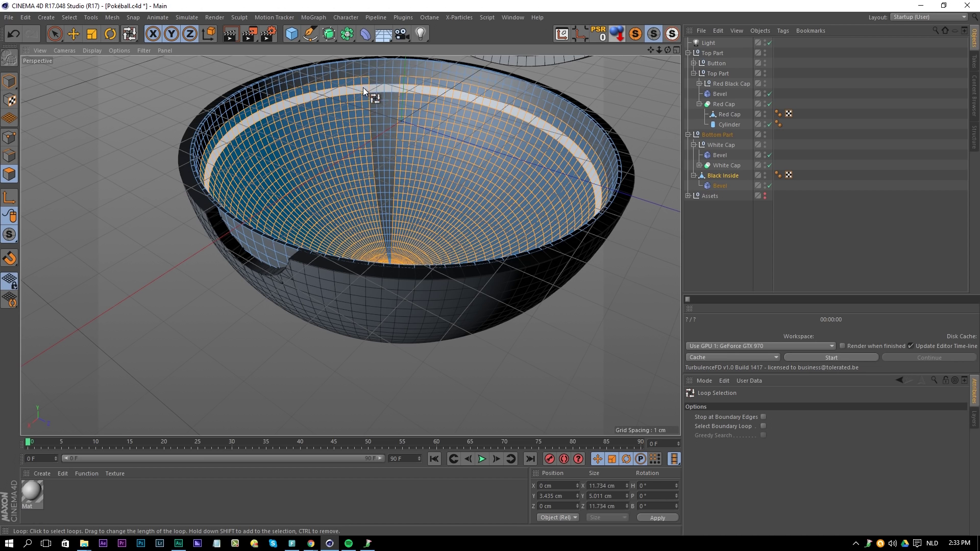
{"action": "left_click", "coordinate": [364, 84], "text": "ctrl"}
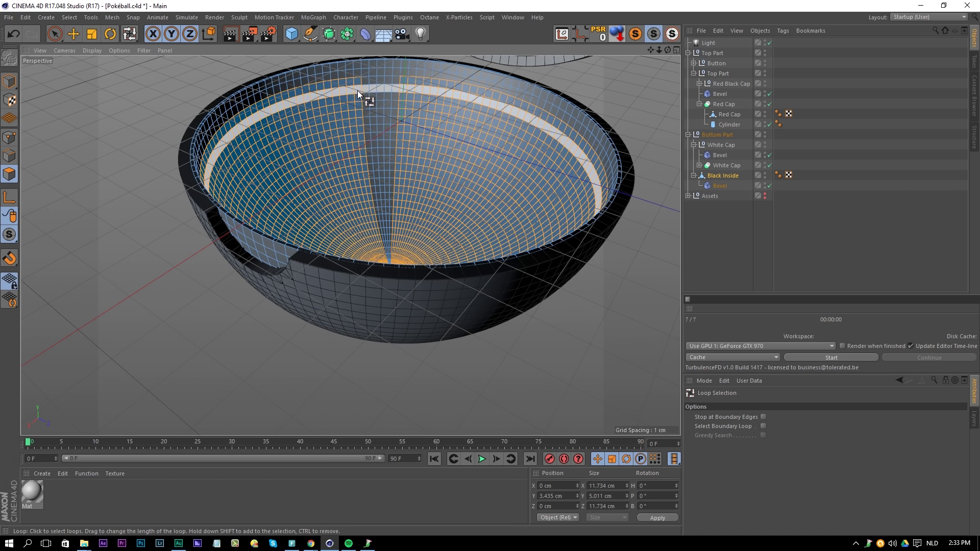
{"action": "left_click", "coordinate": [359, 96]}
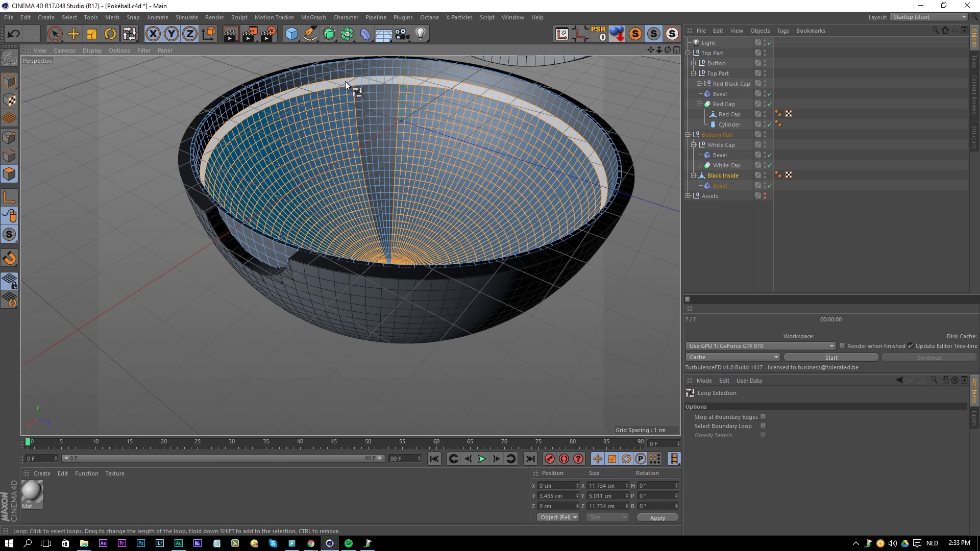
{"action": "left_click", "coordinate": [346, 100]}
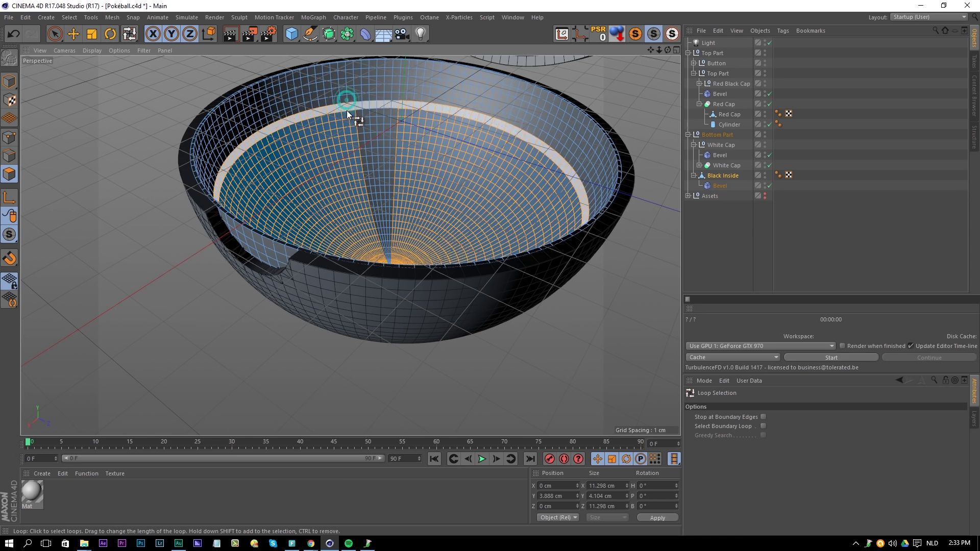
{"action": "left_click", "coordinate": [347, 108]}
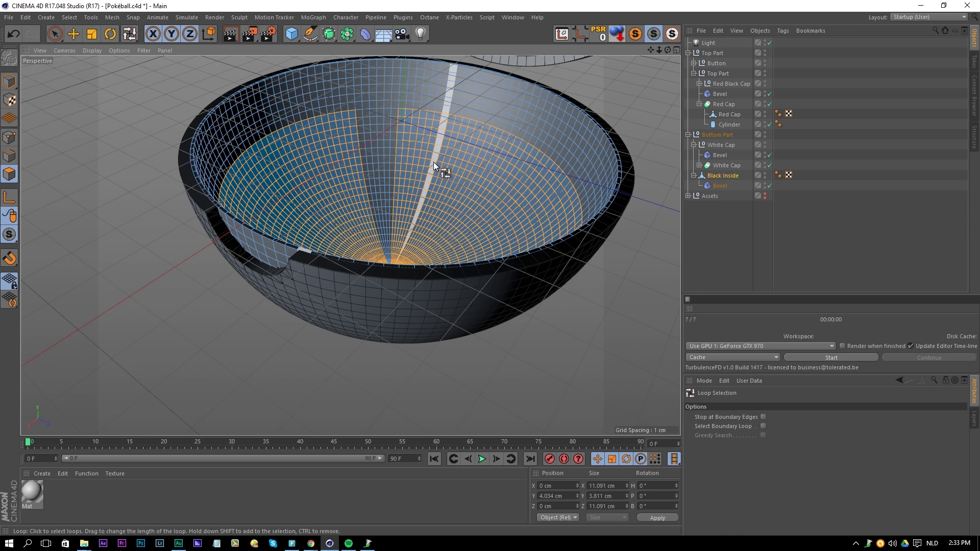
Step: Deselect the lower rings down to the bottom of the shell, leaving only a horizontal band selected
{"action": "left_click", "coordinate": [430, 165]}
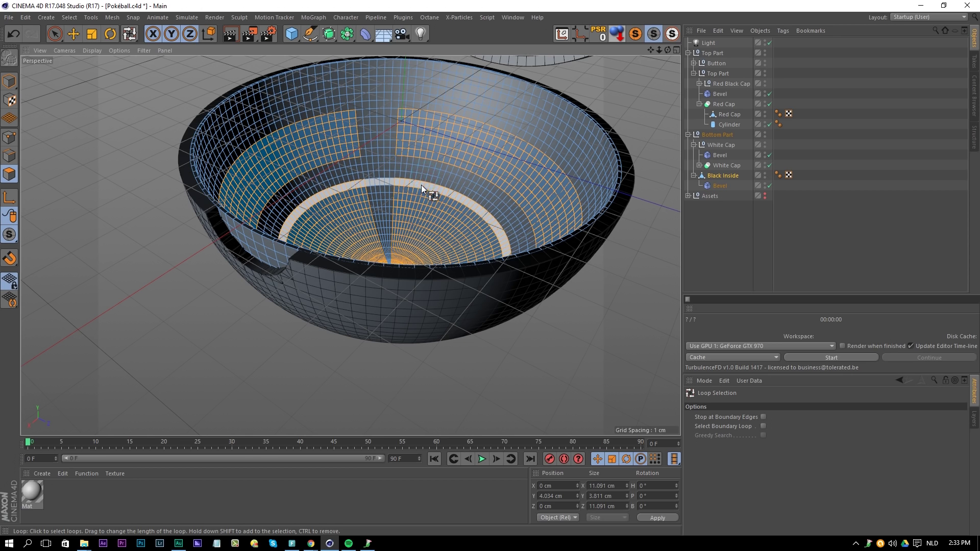
{"action": "mouse_move", "coordinate": [415, 194]}
{"action": "left_mouse_down", "text": "alt"}
{"action": "mouse_move", "coordinate": [428, 225]}
{"action": "mouse_move", "coordinate": [431, 194]}
{"action": "left_mouse_up", "text": "alt"}
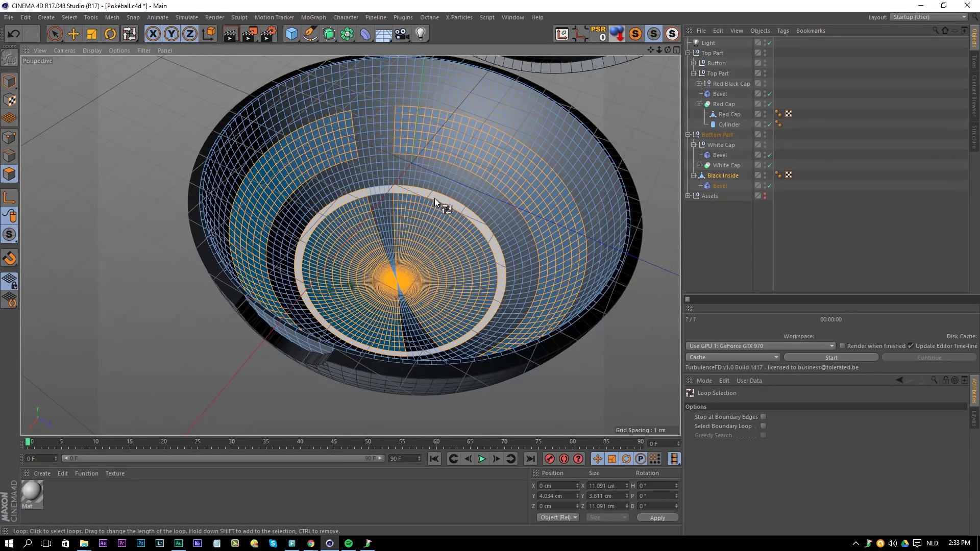
{"action": "left_click", "coordinate": [434, 215]}
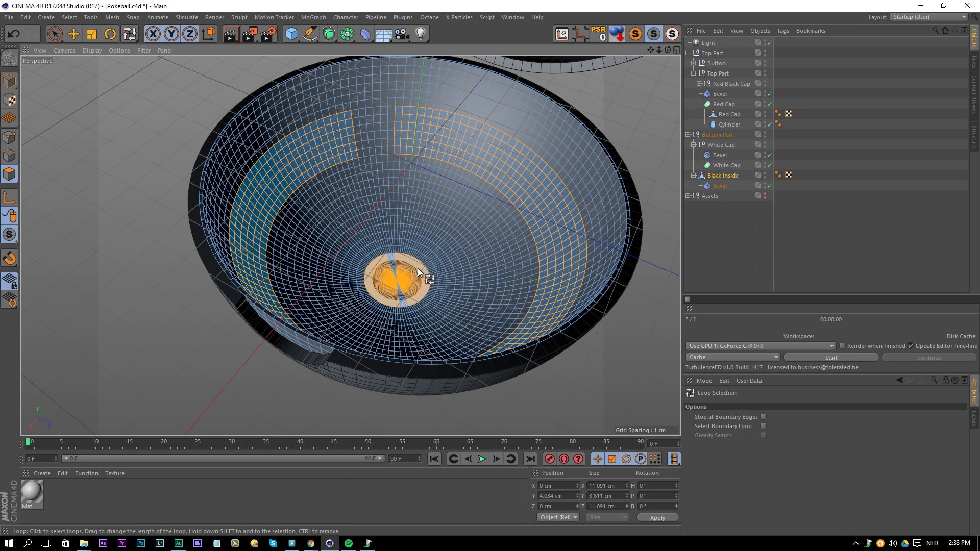
{"action": "left_click", "coordinate": [411, 279]}
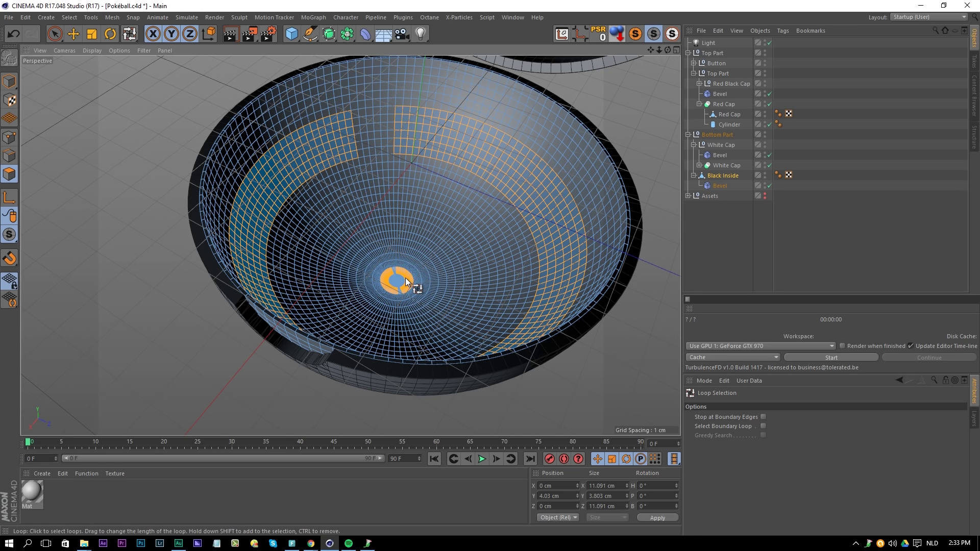
Step: Deselect further vertical strips across the band to split it into separate panels, undoing the excess deselections
{"action": "left_click_drag", "start_coordinate": [413, 280], "coordinate": [485, 231], "text": "alt"}
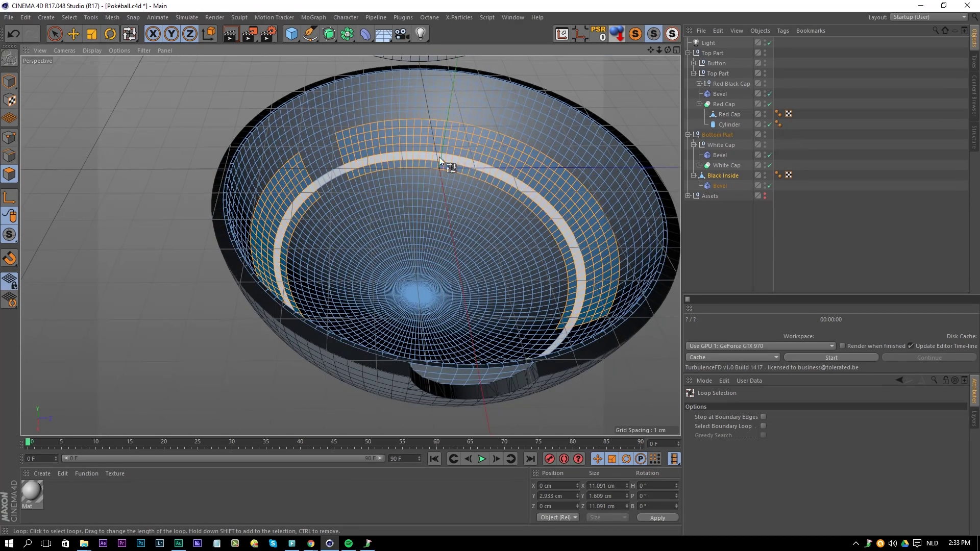
{"action": "left_click_drag", "start_coordinate": [441, 155], "coordinate": [378, 138], "text": "alt"}
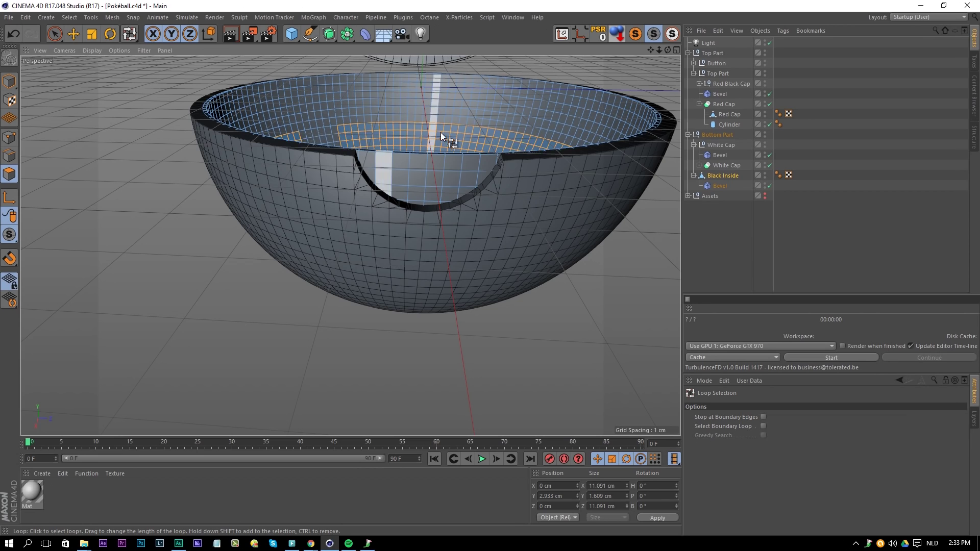
{"action": "left_click_drag", "start_coordinate": [449, 142], "coordinate": [445, 142], "text": "alt"}
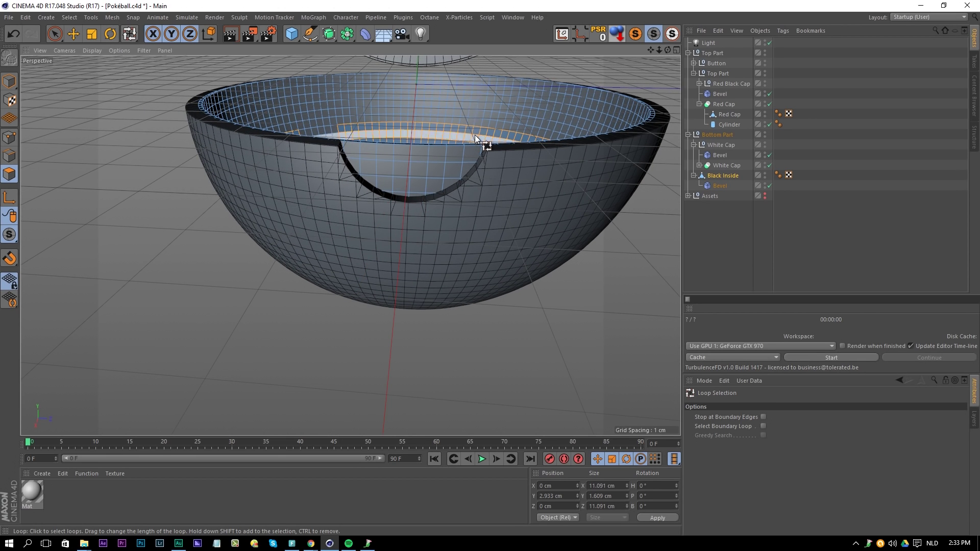
{"action": "mouse_move", "coordinate": [481, 134]}
{"action": "left_mouse_down", "text": "alt"}
{"action": "mouse_move", "coordinate": [473, 91]}
{"action": "mouse_move", "coordinate": [466, 146]}
{"action": "mouse_move", "coordinate": [476, 161]}
{"action": "left_mouse_up", "text": "alt"}
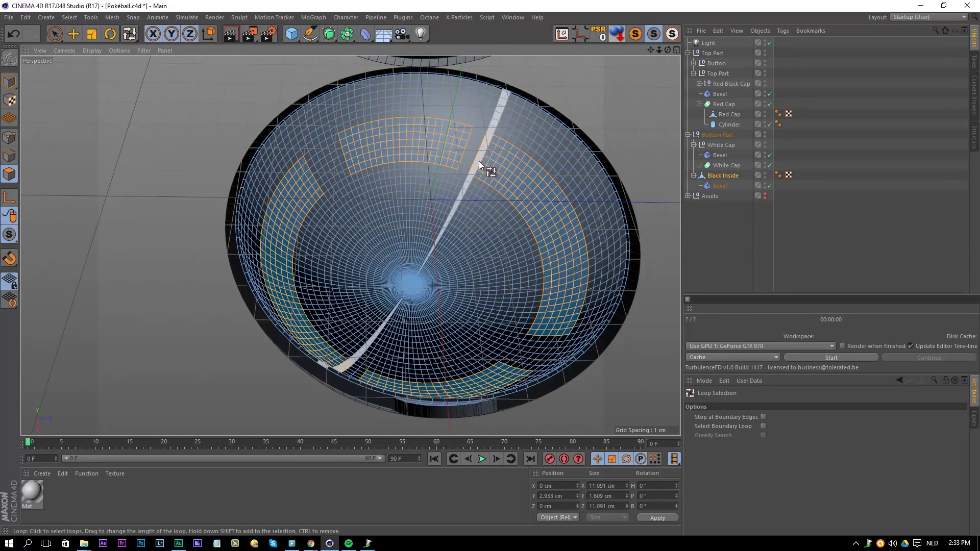
{"action": "left_click", "coordinate": [488, 157], "text": "ctrl"}
{"action": "left_click", "coordinate": [494, 161], "text": "ctrl"}
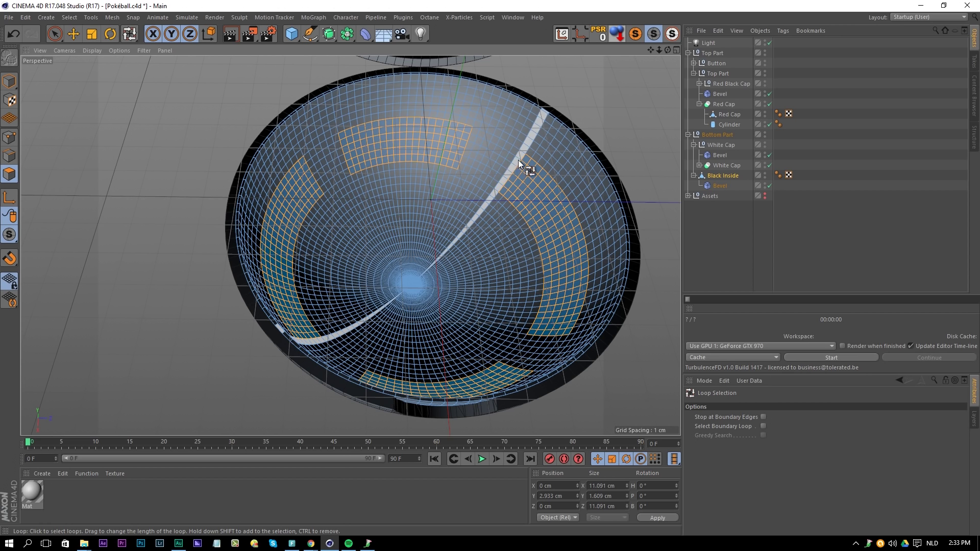
{"action": "key", "text": "ctrl+z"}
{"action": "key", "text": "ctrl+z"}
{"action": "key", "text": "ctrl+z"}
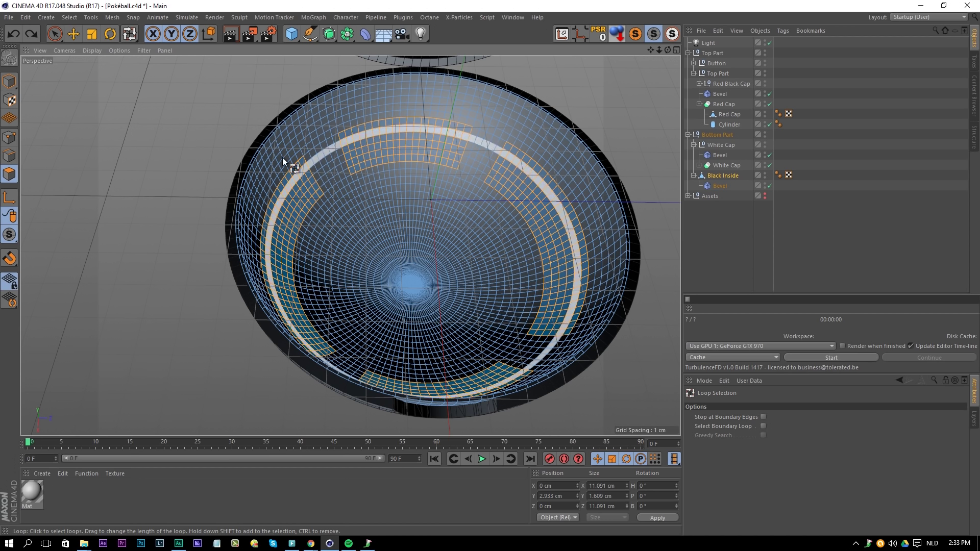
Step: Store the selected panels as a polygon selection tag named "Mirrors" and deselect the object
{"action": "left_click_drag", "start_coordinate": [511, 170], "coordinate": [406, 236], "text": "alt"}
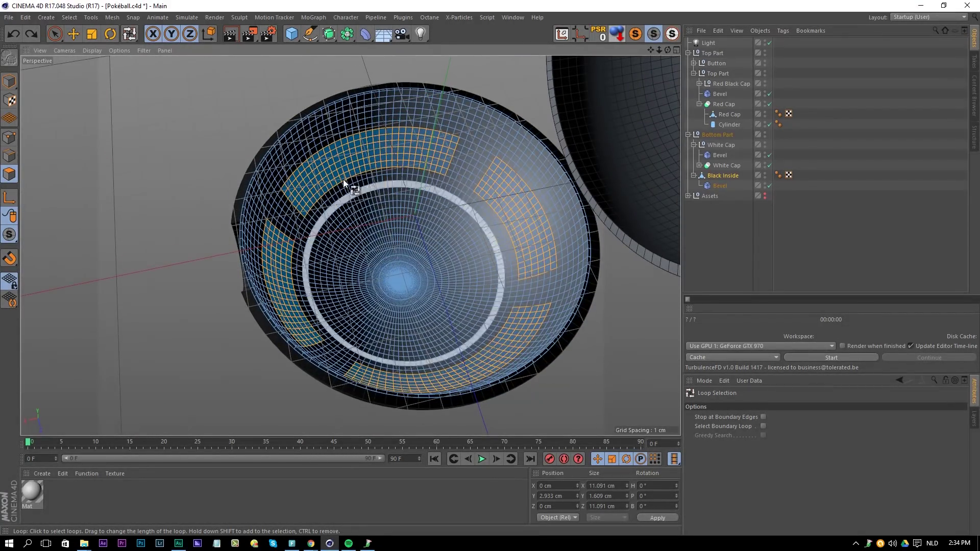
{"action": "left_click_drag", "start_coordinate": [478, 243], "coordinate": [473, 309], "text": "alt"}
{"action": "left_click", "coordinate": [69, 17]}
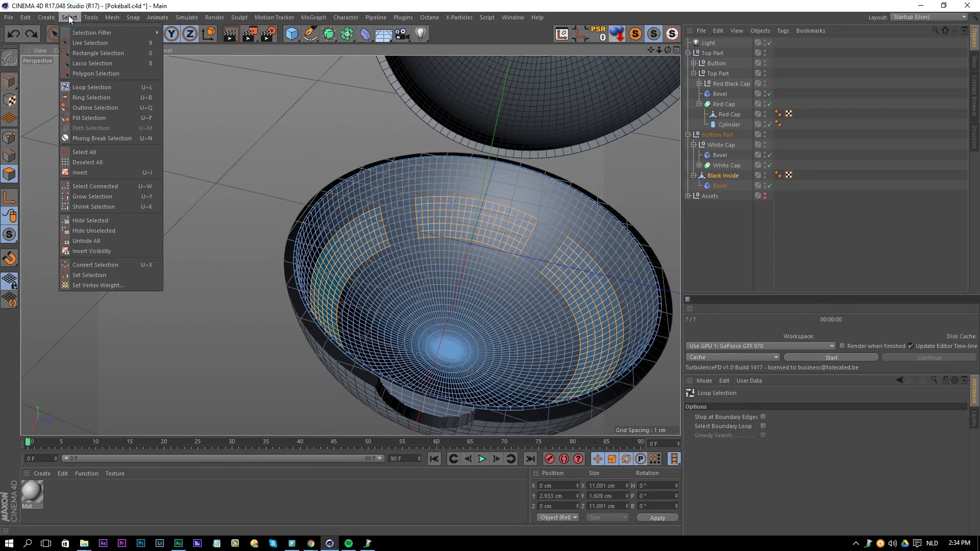
{"action": "left_click", "coordinate": [115, 274]}
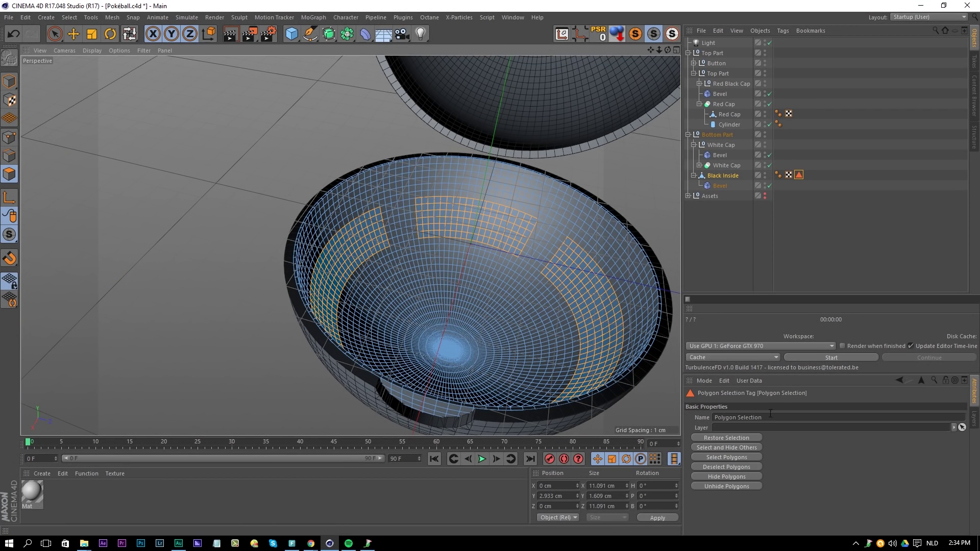
{"action": "left_click_drag", "start_coordinate": [770, 415], "coordinate": [630, 400]}
{"action": "type", "text": "Mirrors"}
{"action": "key", "text": "Return"}
{"action": "left_click", "coordinate": [724, 236]}
Step: Select the Black Inside shell under Red Black Cap in the Top Part and start Loop Selection on its polygons
{"action": "middle_click_drag", "start_coordinate": [555, 174], "coordinate": [549, 219], "text": "alt"}
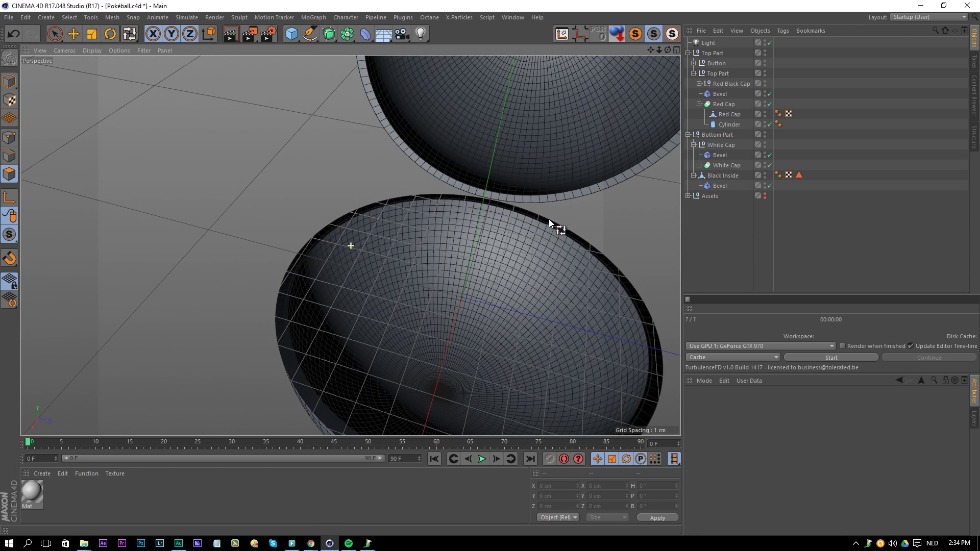
{"action": "left_click", "coordinate": [722, 104]}
{"action": "left_click", "coordinate": [721, 94]}
{"action": "left_click", "coordinate": [732, 115]}
{"action": "middle_click_drag", "start_coordinate": [564, 93], "coordinate": [535, 223], "text": "alt"}
{"action": "left_click_drag", "start_coordinate": [535, 222], "coordinate": [544, 203], "text": "alt"}
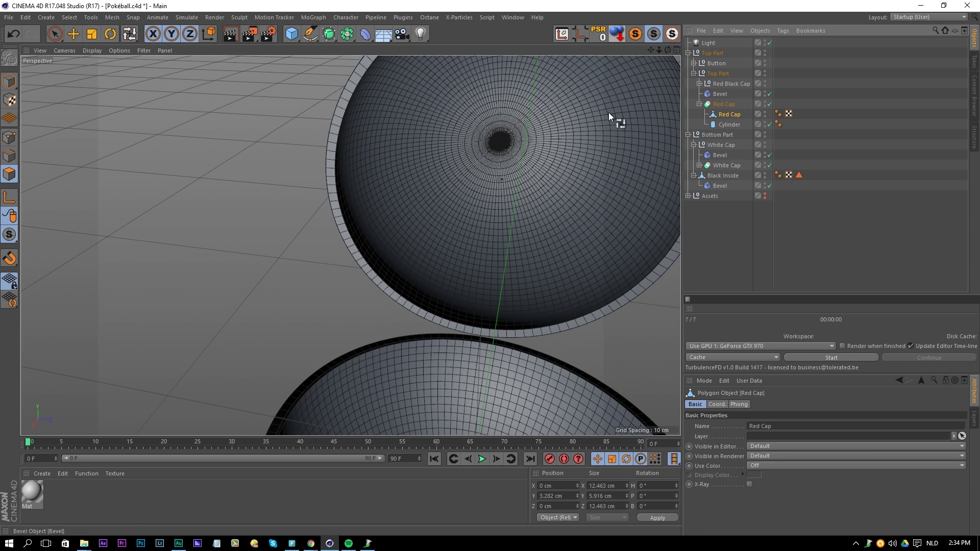
{"action": "left_click", "coordinate": [698, 83]}
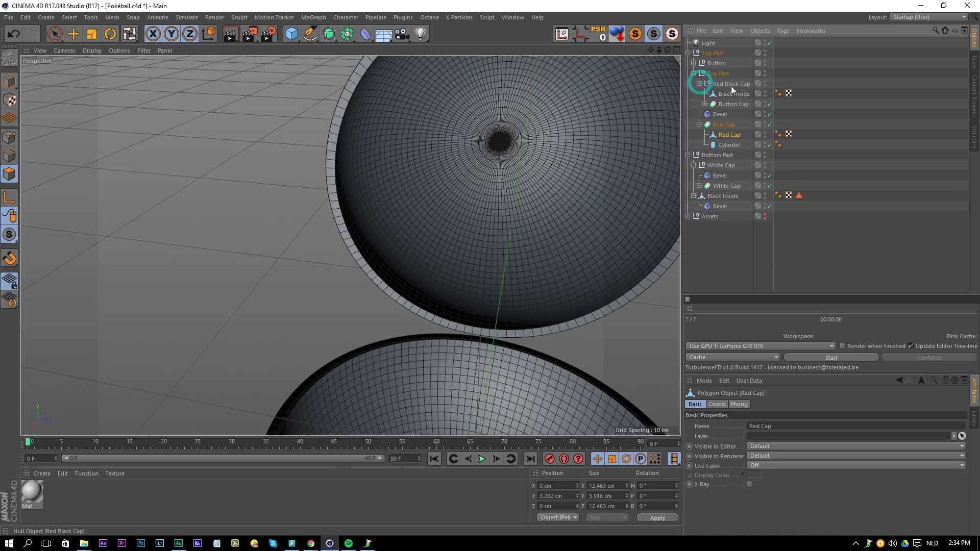
{"action": "left_click_drag", "start_coordinate": [491, 152], "coordinate": [463, 188], "text": "alt"}
{"action": "key", "text": "u"}
{"action": "key", "text": "l"}
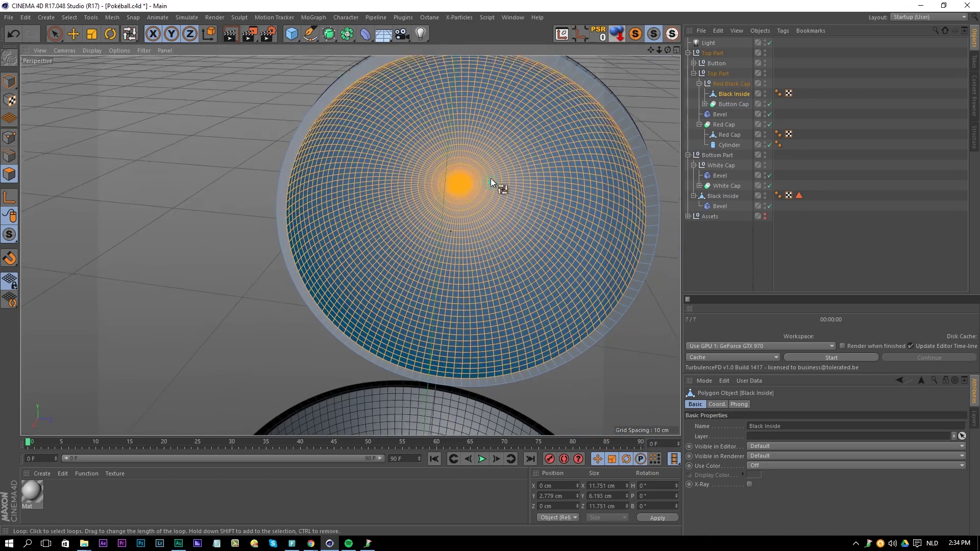
Step: Deselect the outer rings near the rim and the inner rings around the pole of the top shell's inside, leaving one ring-shaped band selected
{"action": "scroll", "coordinate": [490, 179], "scroll_direction": "up", "scroll_amount": 2}
{"action": "left_click_drag", "start_coordinate": [428, 114], "coordinate": [409, 161], "text": "alt"}
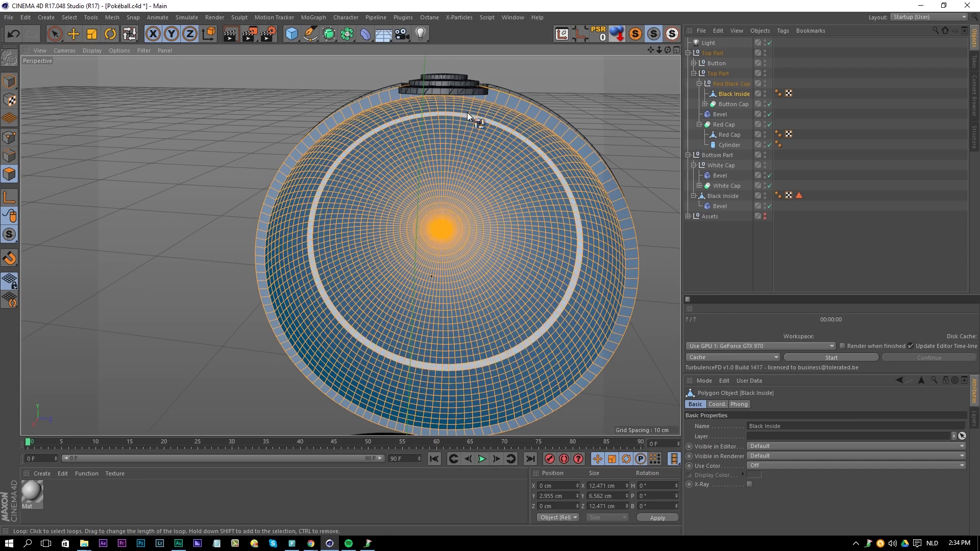
{"action": "left_click_drag", "start_coordinate": [484, 107], "coordinate": [497, 87], "text": "alt"}
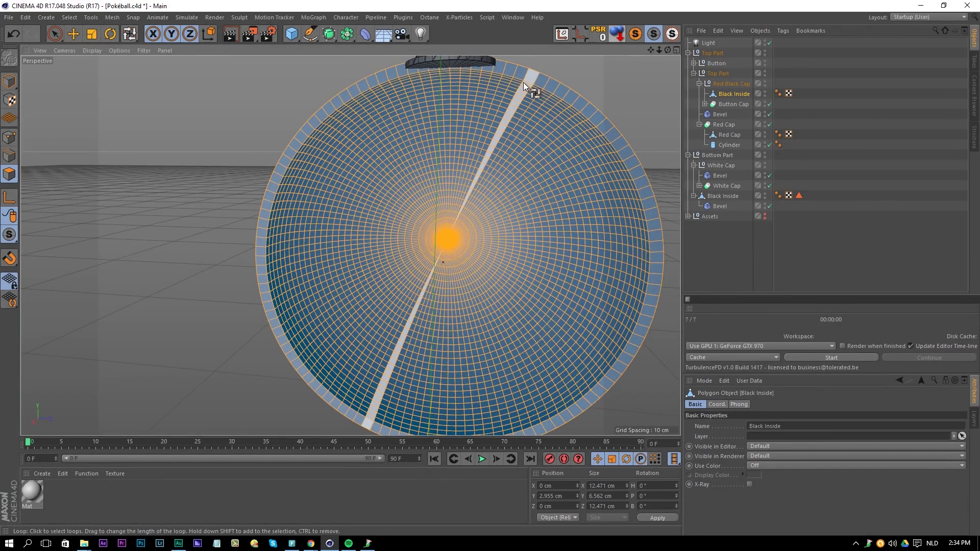
{"action": "middle_click_drag", "start_coordinate": [497, 203], "coordinate": [507, 97], "text": "alt"}
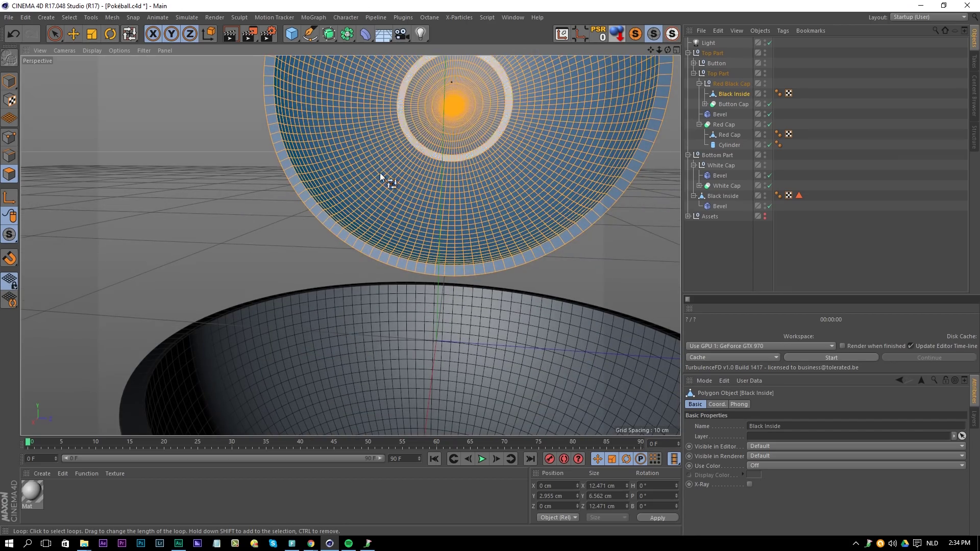
{"action": "middle_click_drag", "start_coordinate": [472, 181], "coordinate": [463, 277], "text": "alt"}
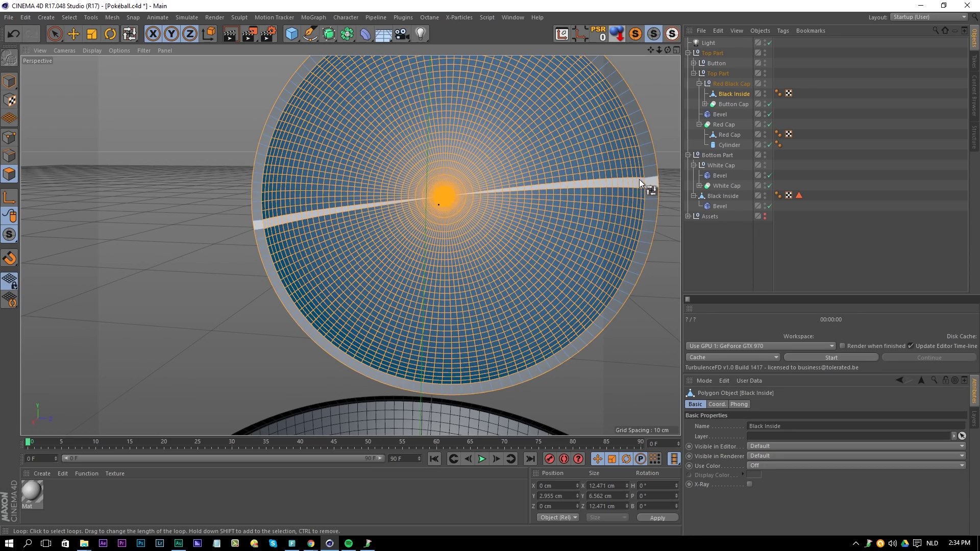
{"action": "left_click_drag", "start_coordinate": [628, 183], "coordinate": [661, 182], "text": "alt"}
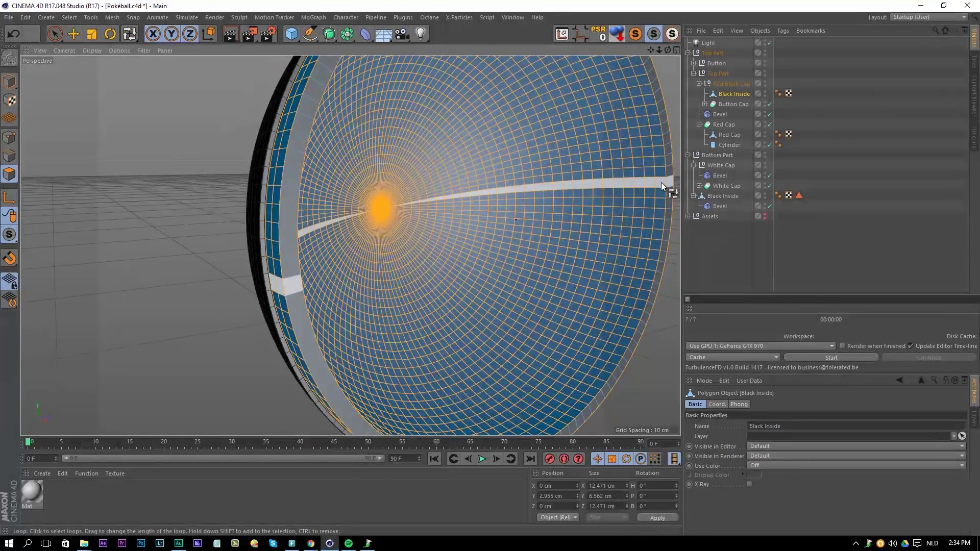
{"action": "left_click", "coordinate": [647, 176]}
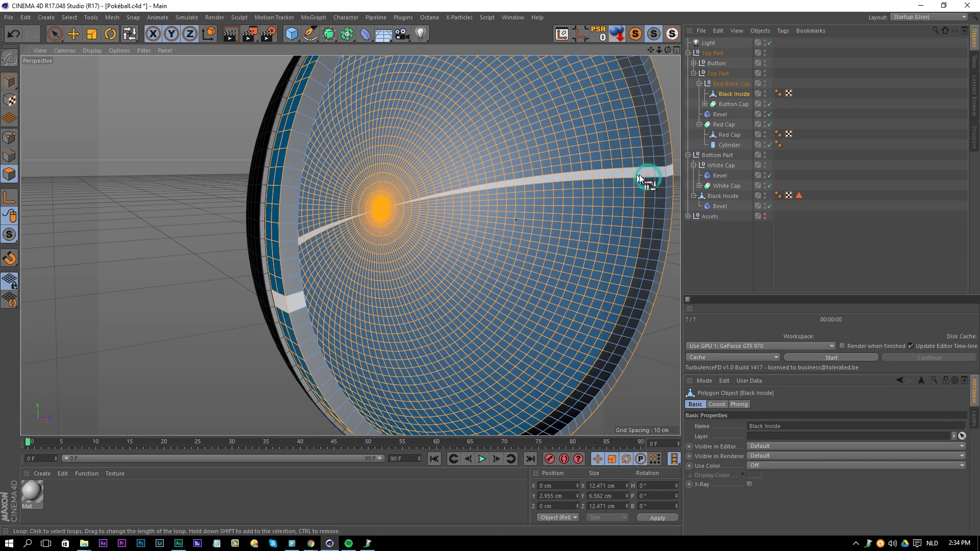
{"action": "left_click", "coordinate": [617, 177]}
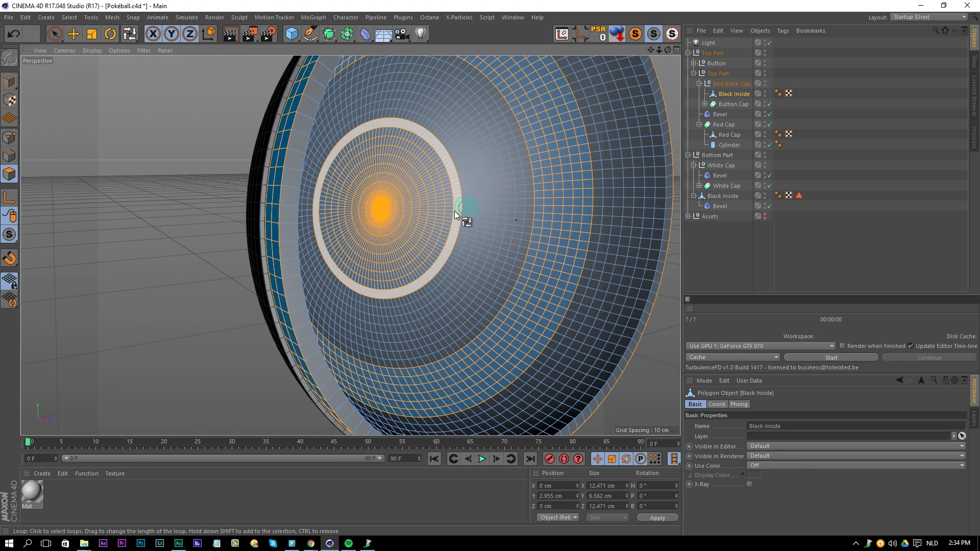
Step: Deselect strips across the selected band in the top shell to split it into four separate panels
{"action": "left_click_drag", "start_coordinate": [542, 173], "coordinate": [520, 291], "text": "alt"}
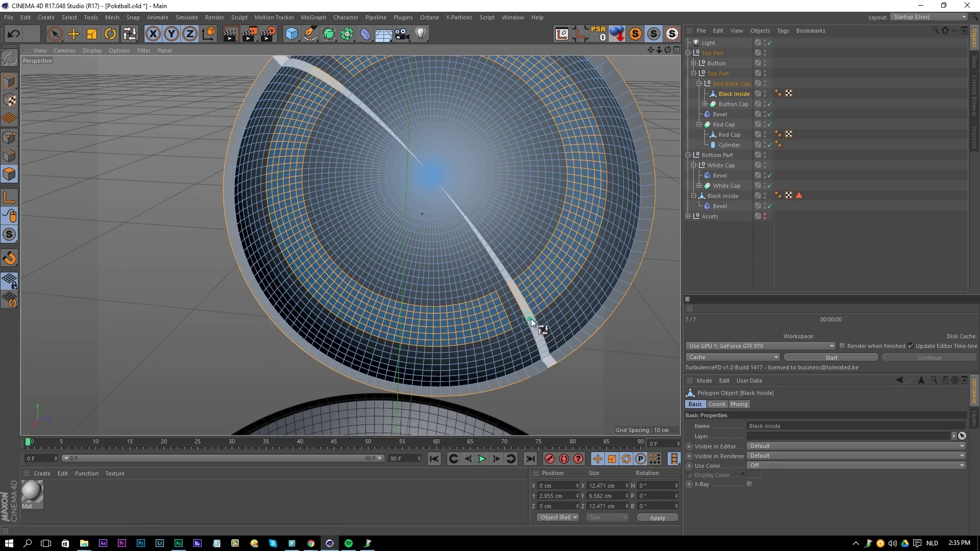
{"action": "left_click_drag", "start_coordinate": [407, 317], "coordinate": [411, 259], "text": "alt"}
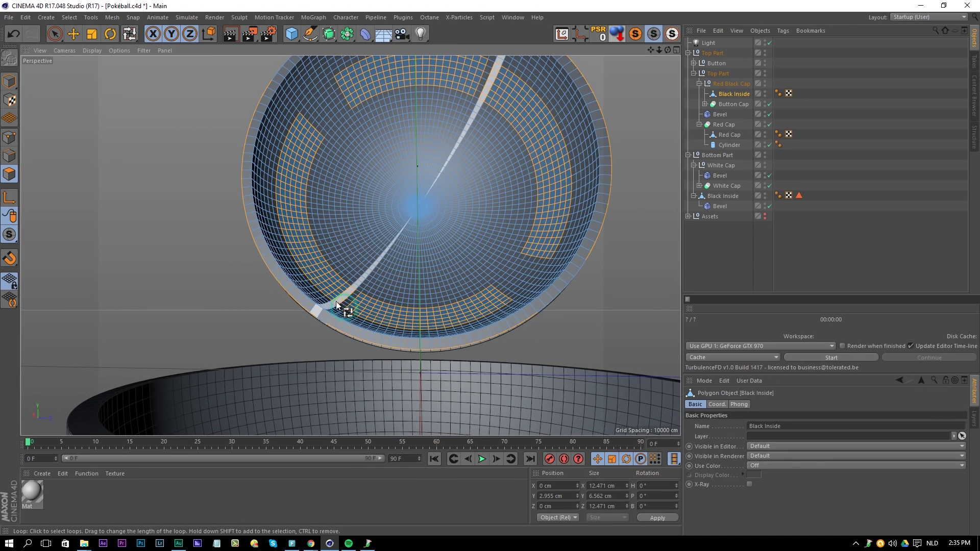
{"action": "left_click_drag", "start_coordinate": [474, 225], "coordinate": [444, 263], "text": "alt"}
Step: Store the four panels as a polygon selection tag named "Mirror", deselect the object and save the project
{"action": "left_click", "coordinate": [70, 19]}
{"action": "left_click", "coordinate": [117, 275]}
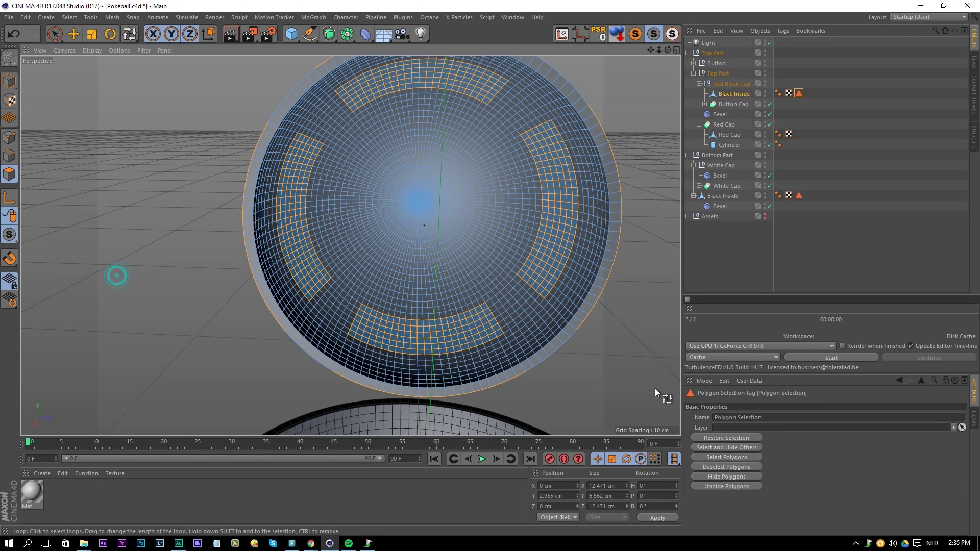
{"action": "type", "text": "Mirror"}
{"action": "key", "text": "Return"}
{"action": "left_click", "coordinate": [730, 248]}
{"action": "key", "text": "ctrl+s"}
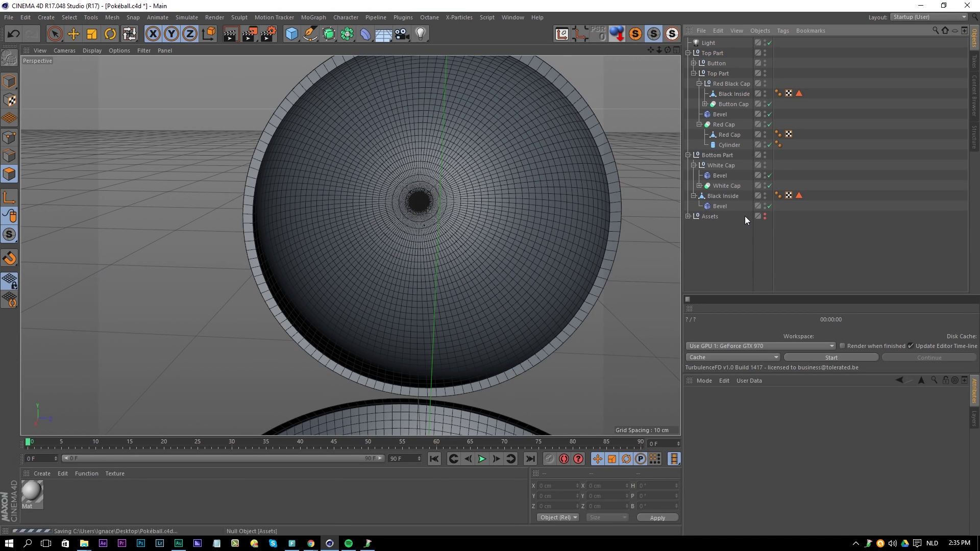
Step: Rotate the main Top Part group about its rear hinge to close the ball
{"action": "left_click_drag", "start_coordinate": [541, 286], "coordinate": [507, 301], "text": "alt"}
{"action": "right_click_drag", "start_coordinate": [507, 301], "coordinate": [467, 292], "text": "alt"}
{"action": "left_click_drag", "start_coordinate": [519, 328], "coordinate": [469, 435], "text": "alt"}
{"action": "left_click", "coordinate": [712, 53]}
{"action": "key", "text": "r"}
{"action": "left_click_drag", "start_coordinate": [454, 295], "coordinate": [474, 275], "text": "alt"}
{"action": "right_click_drag", "start_coordinate": [421, 347], "coordinate": [454, 341], "text": "alt"}
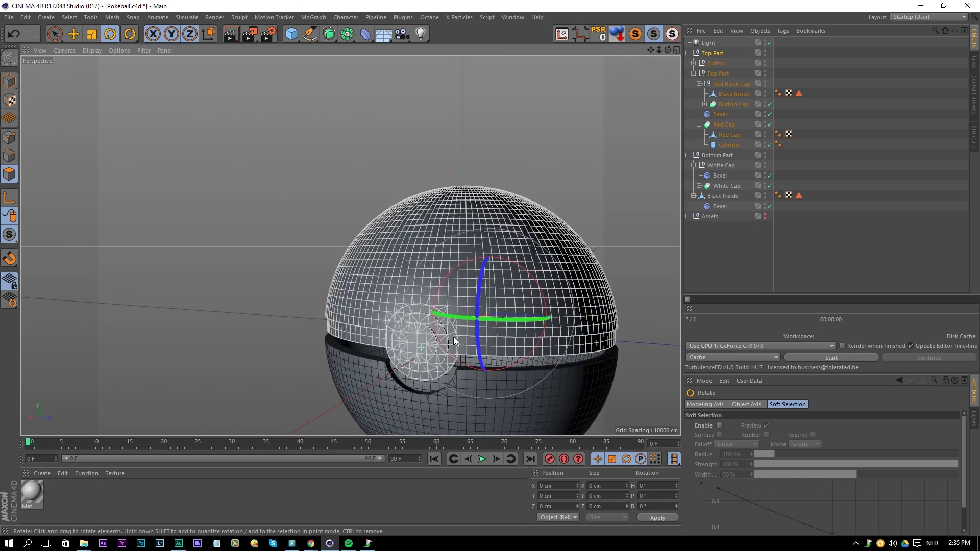
{"action": "scroll", "coordinate": [451, 338], "scroll_direction": "up", "scroll_amount": 3}
{"action": "left_click_drag", "start_coordinate": [501, 320], "coordinate": [505, 320]}
Step: Set the Top Part group's bank rotation (R.B) to 0° and deselect it
{"action": "left_click", "coordinate": [716, 54]}
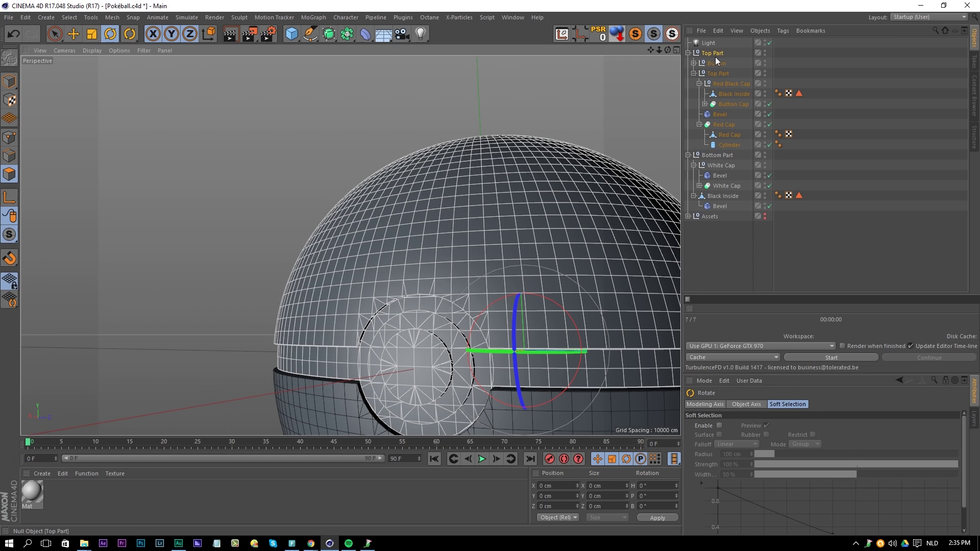
{"action": "left_click", "coordinate": [716, 404]}
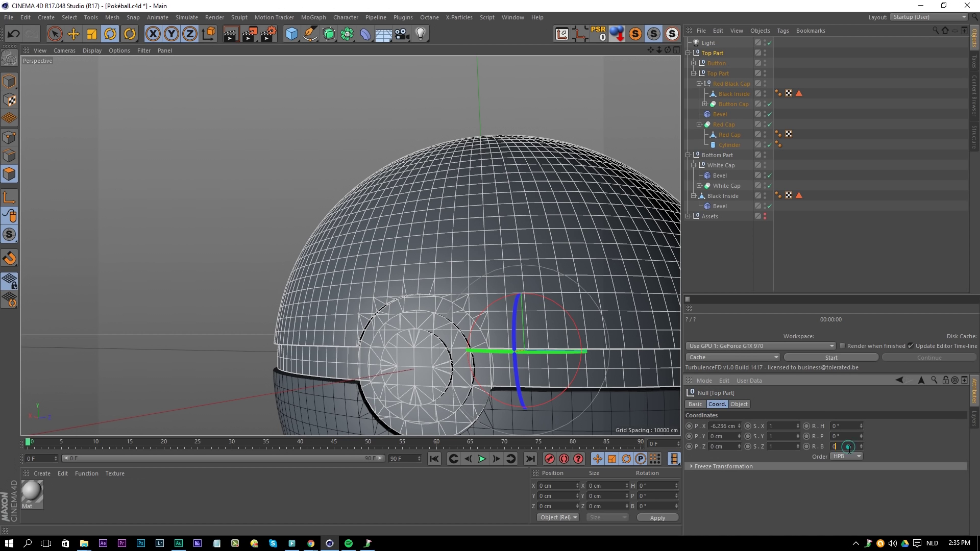
{"action": "key", "text": "Return"}
{"action": "left_click", "coordinate": [713, 238]}
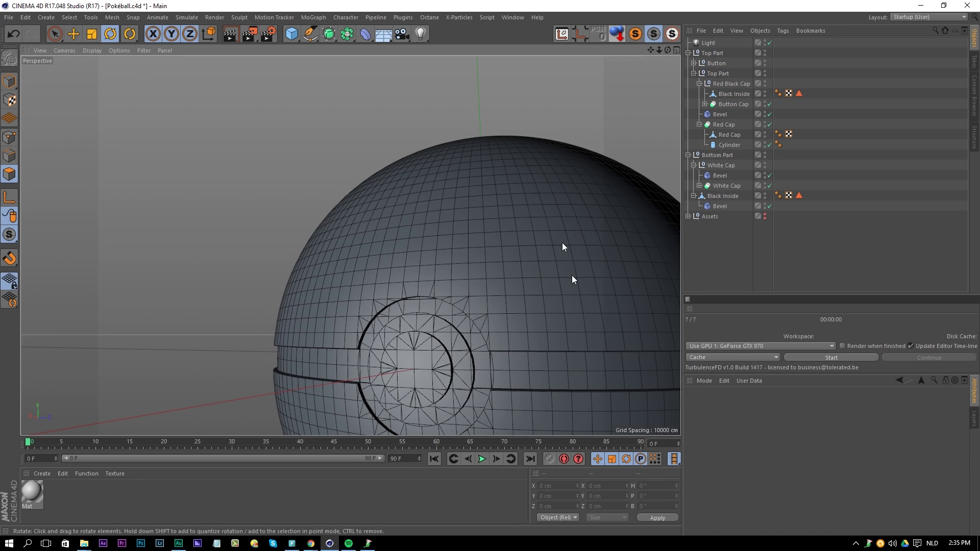
{"action": "scroll", "coordinate": [562, 243], "scroll_direction": "down", "scroll_amount": 5}
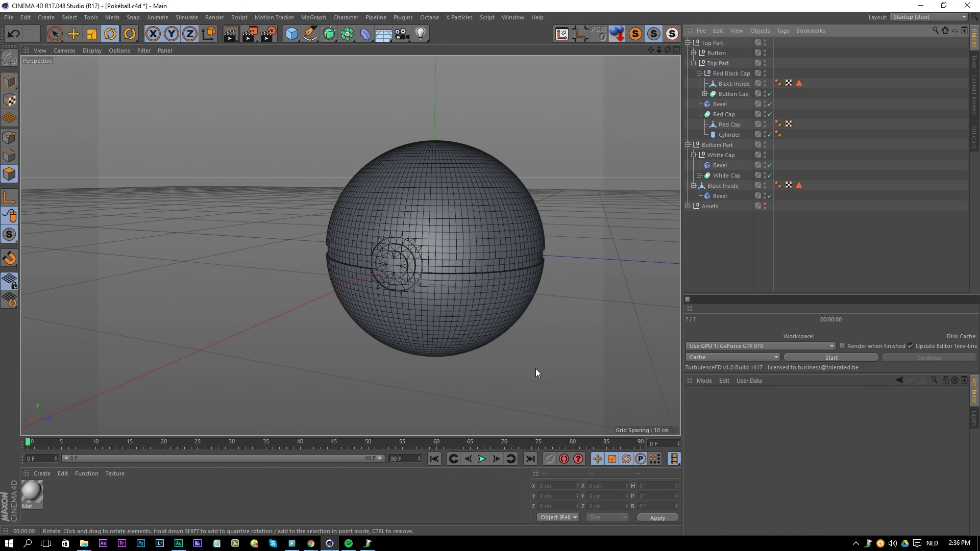